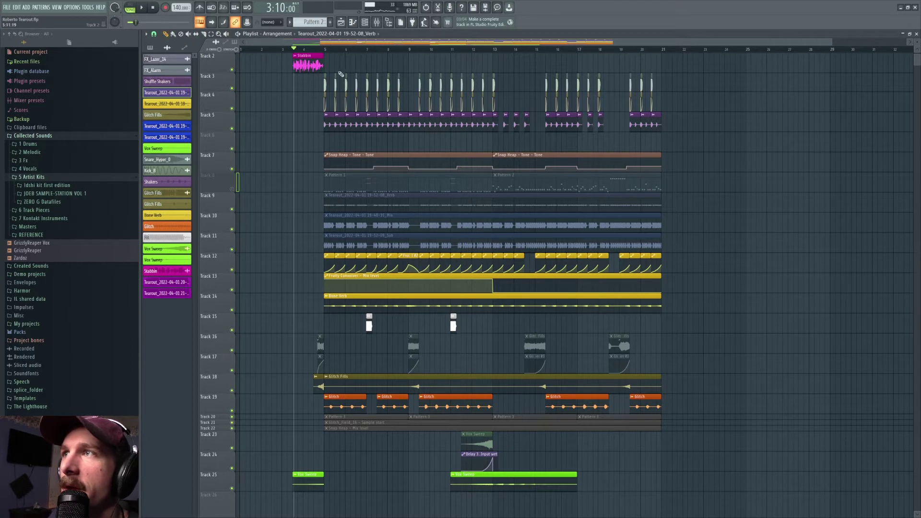
- Play the full arrangement from bar 3
{"action": "left_click_drag", "start_coordinate": [294, 51], "coordinate": [293, 51]}
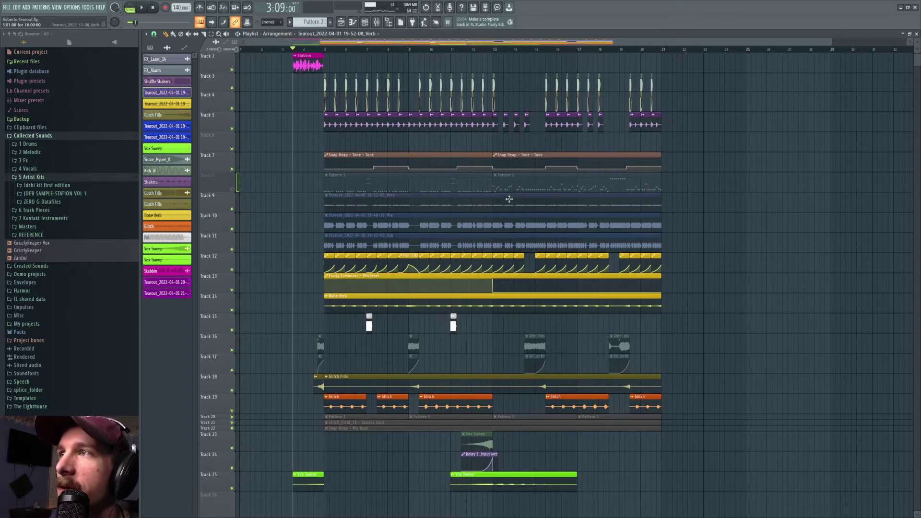
{"action": "key", "text": "space"}
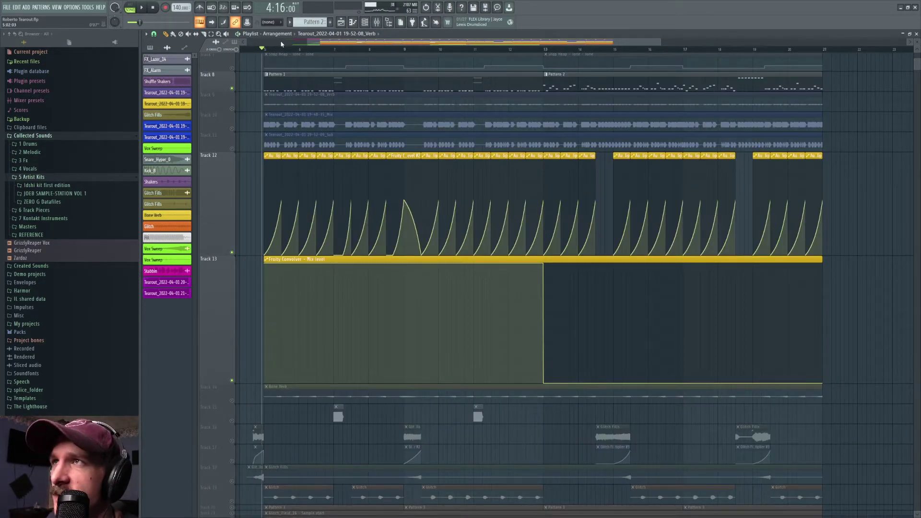
- Listen to the Track 8 bass pattern from bar 5 with the automation on Tracks 12 and 13
{"action": "scroll", "coordinate": [281, 44], "scroll_direction": "up", "scroll_amount": 5}
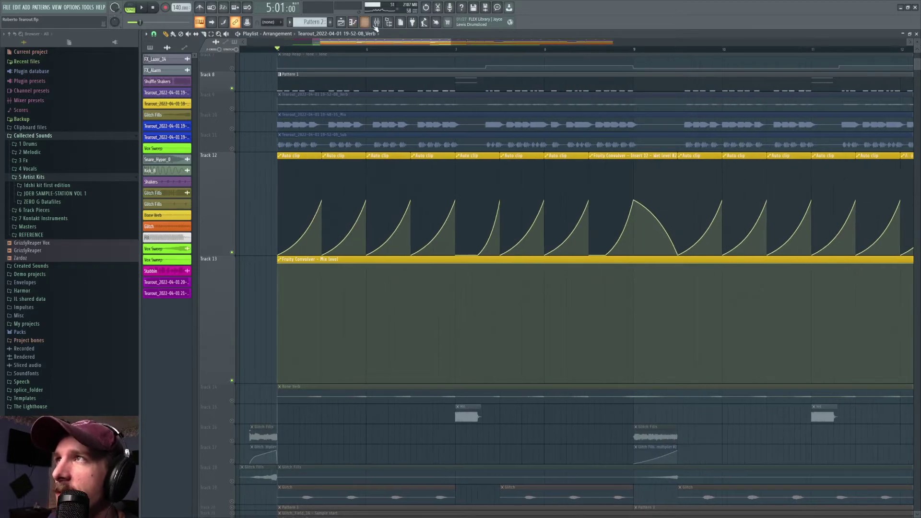
{"action": "key", "text": "space"}
{"action": "scroll", "coordinate": [221, 87], "scroll_direction": "up", "scroll_amount": 4}
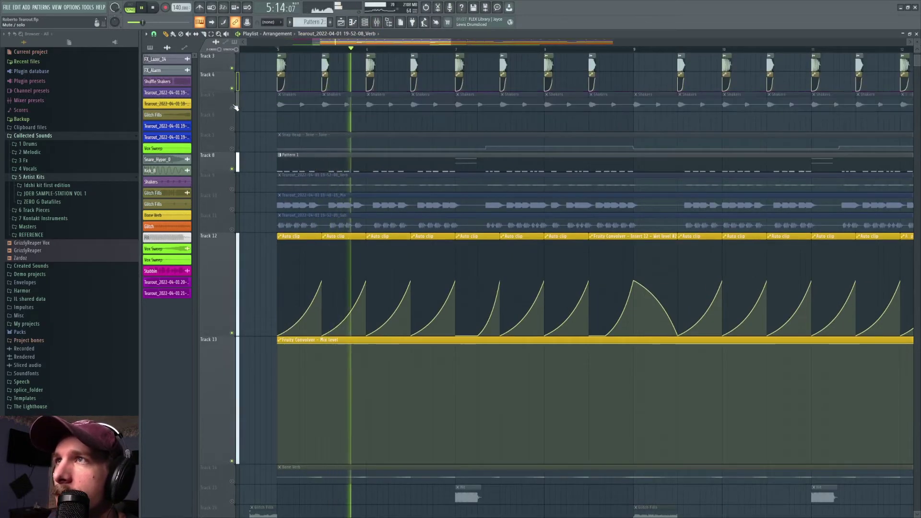
{"action": "scroll", "coordinate": [413, 124], "scroll_direction": "down", "scroll_amount": 5}
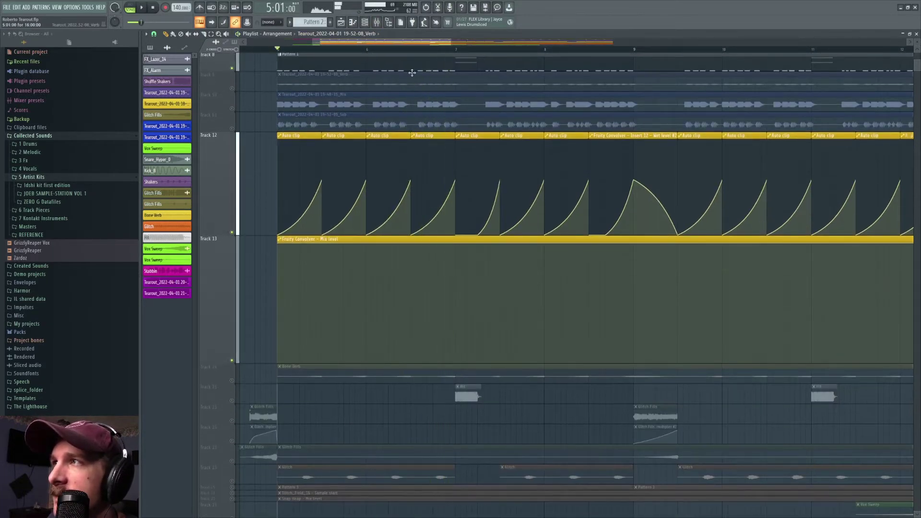
{"action": "key", "text": "space"}
{"action": "scroll", "coordinate": [413, 124], "scroll_direction": "down", "scroll_amount": 2}
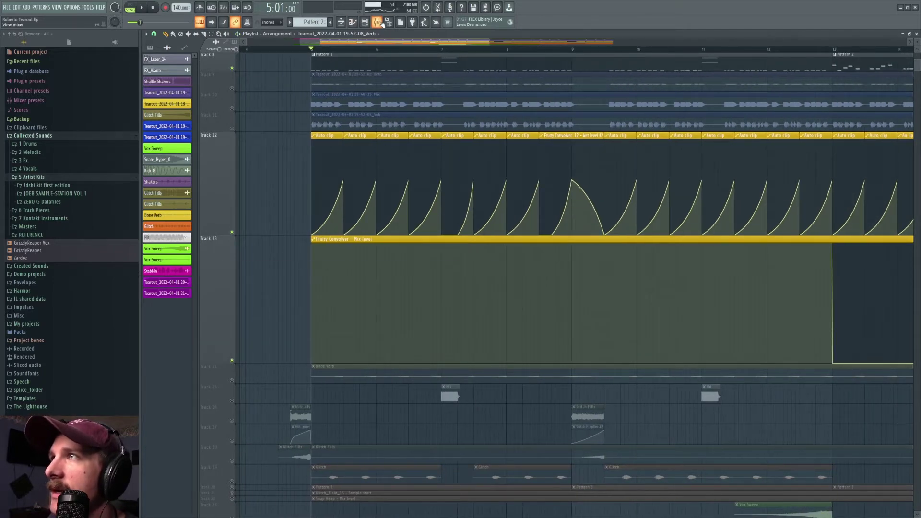
- Send the Mix mixer channel to Master to audition the dry sound, and remove that send again
{"action": "left_click", "coordinate": [380, 22]}
{"action": "left_click", "coordinate": [424, 124]}
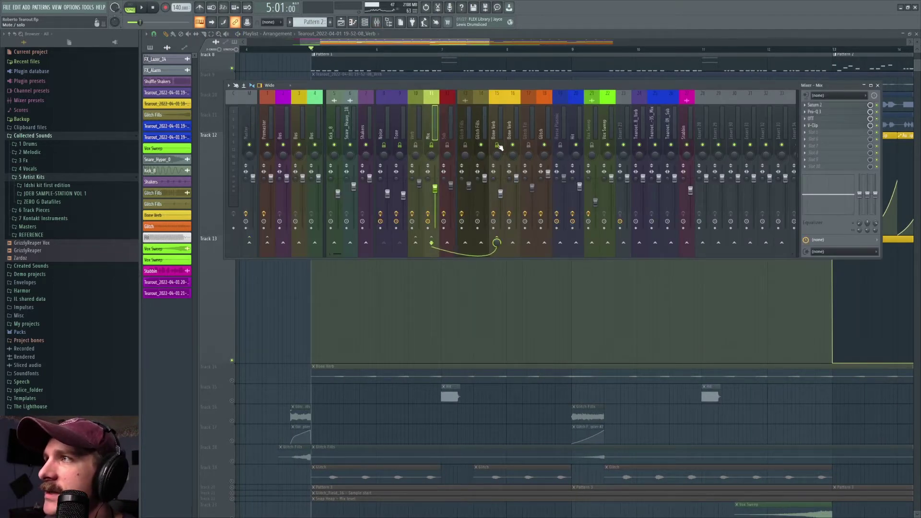
{"action": "left_click", "coordinate": [250, 244]}
{"action": "key", "text": "space"}
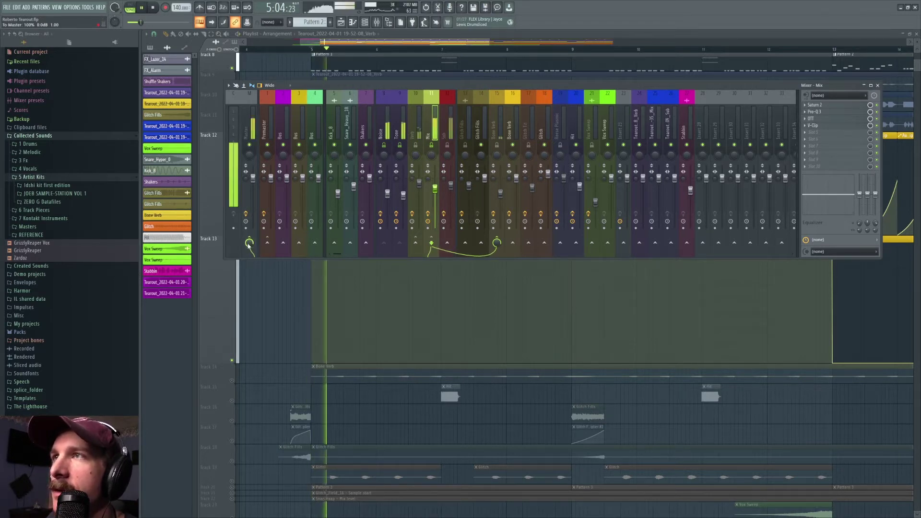
{"action": "left_click", "coordinate": [249, 243]}
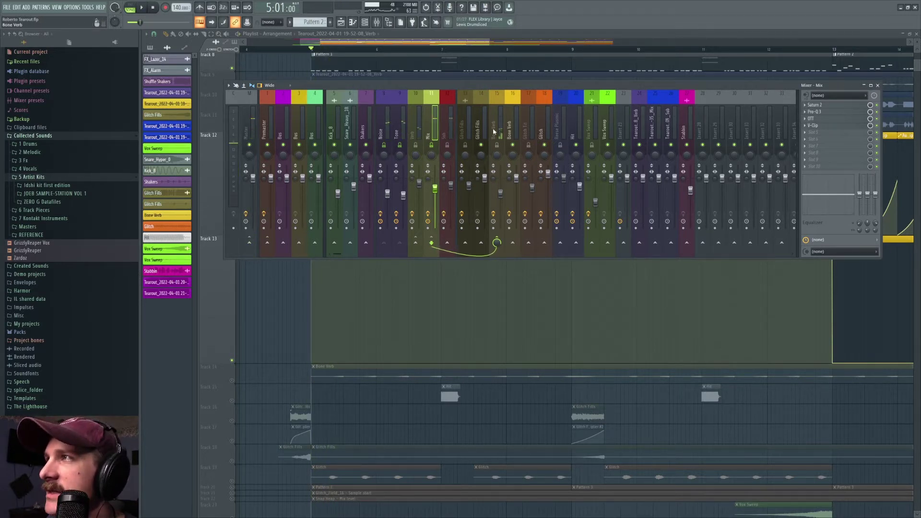
- Select the Bone Verb mixer channel to view its effect chain, and close the mixer to see the automation clips
{"action": "left_click", "coordinate": [499, 144]}
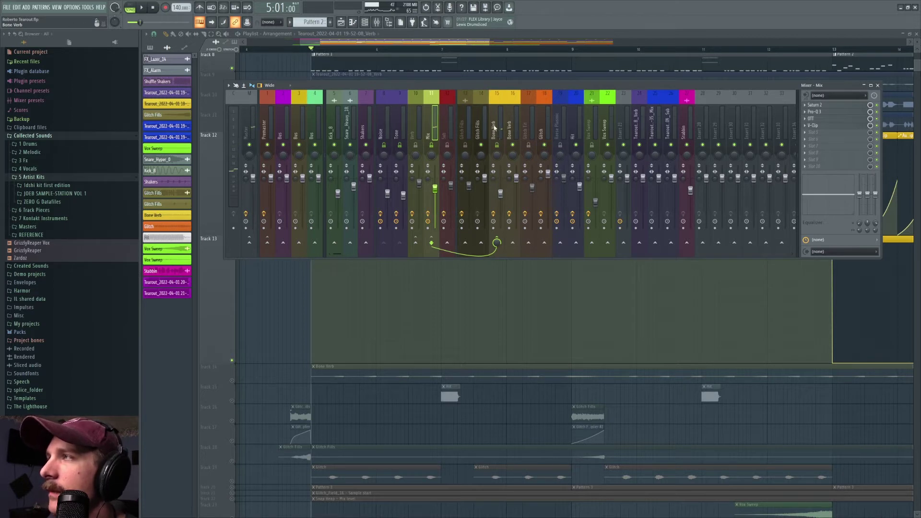
{"action": "left_click", "coordinate": [494, 127]}
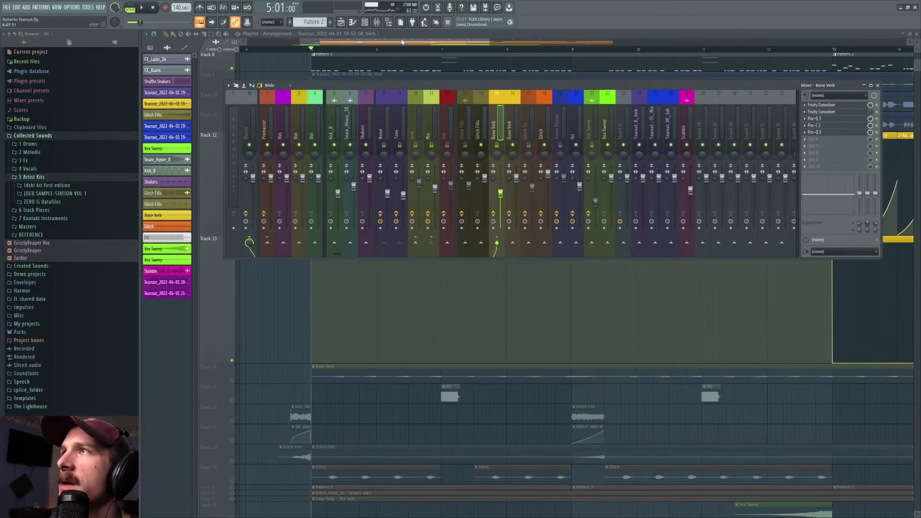
{"action": "left_click_drag", "start_coordinate": [402, 43], "coordinate": [417, 44]}
{"action": "scroll", "coordinate": [298, 55], "scroll_direction": "up", "scroll_amount": 4}
{"action": "left_click", "coordinate": [378, 23]}
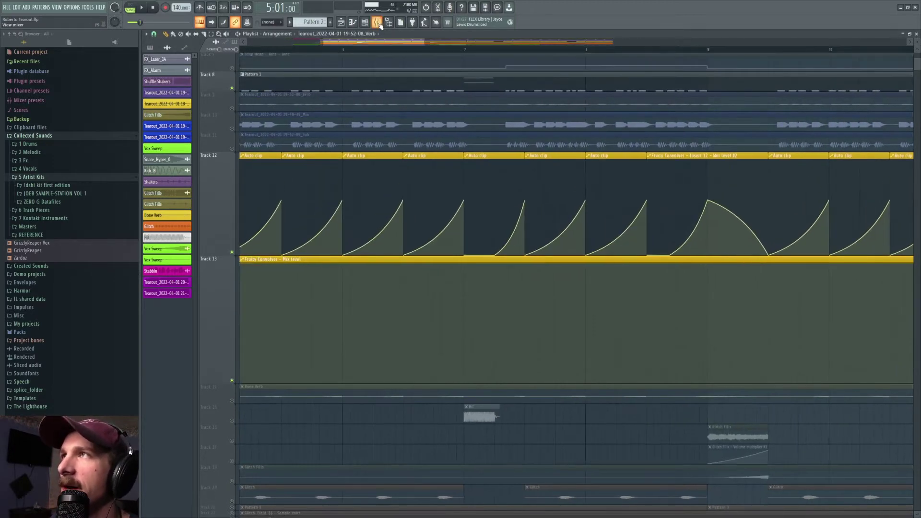
- Show both Fruity Convolver windows of the Bone Verb channel side by side to compare their impulses
{"action": "left_click", "coordinate": [377, 22]}
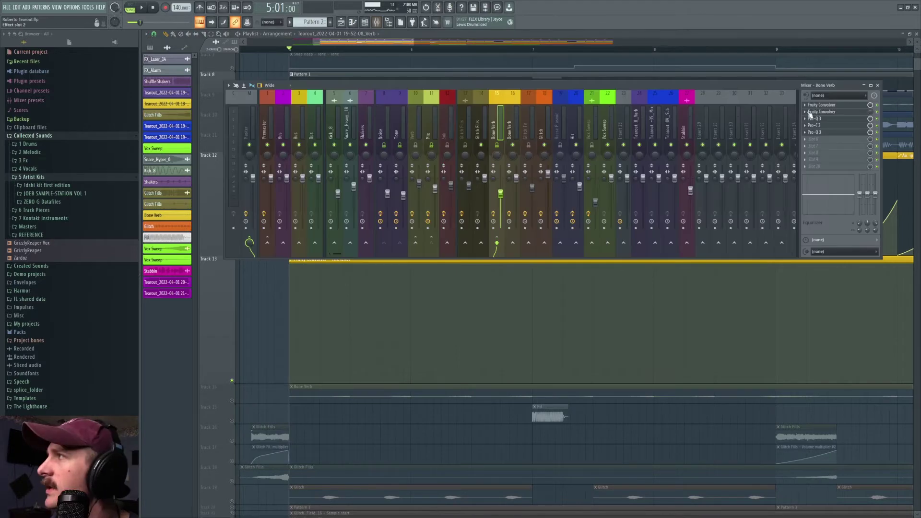
{"action": "left_click", "coordinate": [818, 105]}
{"action": "left_click", "coordinate": [821, 112]}
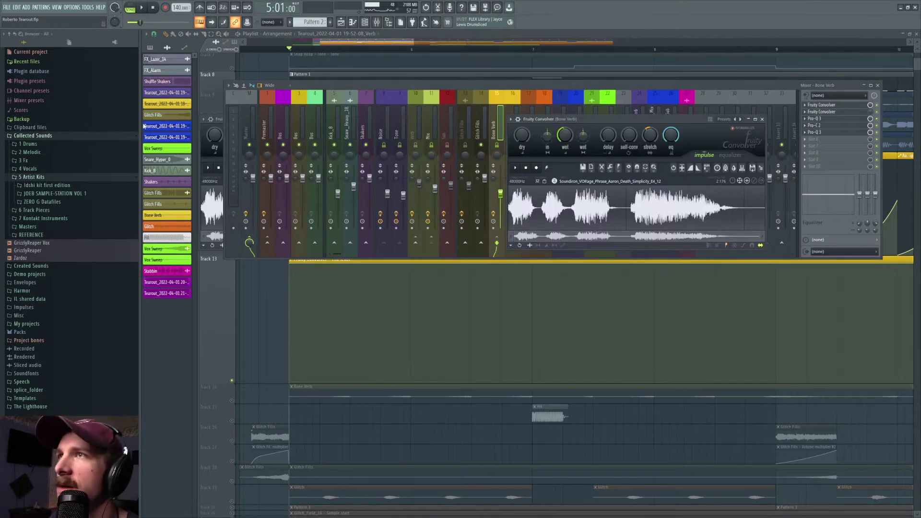
{"action": "left_click", "coordinate": [221, 120]}
{"action": "left_click", "coordinate": [822, 114]}
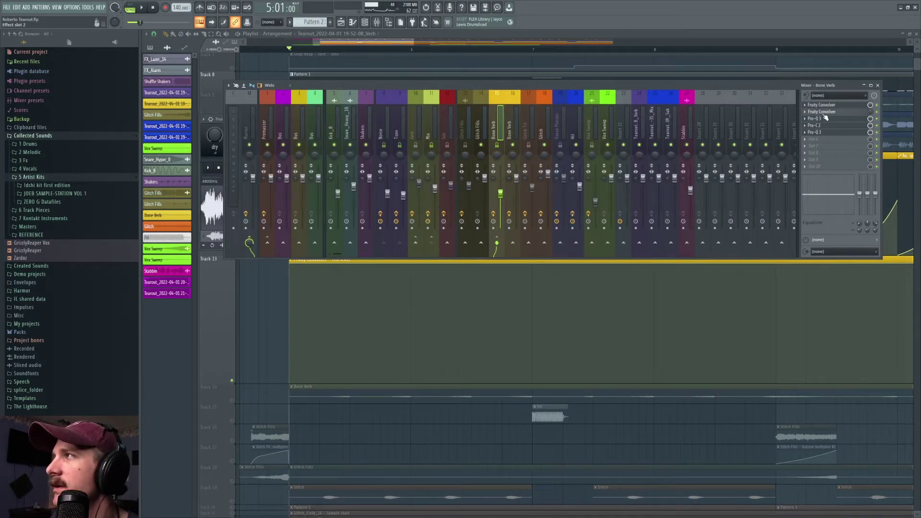
{"action": "left_click", "coordinate": [222, 120]}
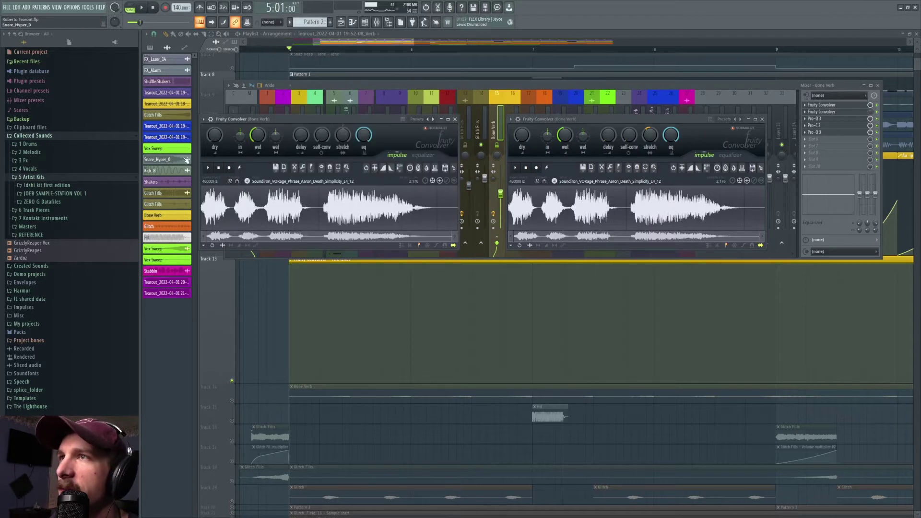
{"action": "left_click", "coordinate": [211, 169]}
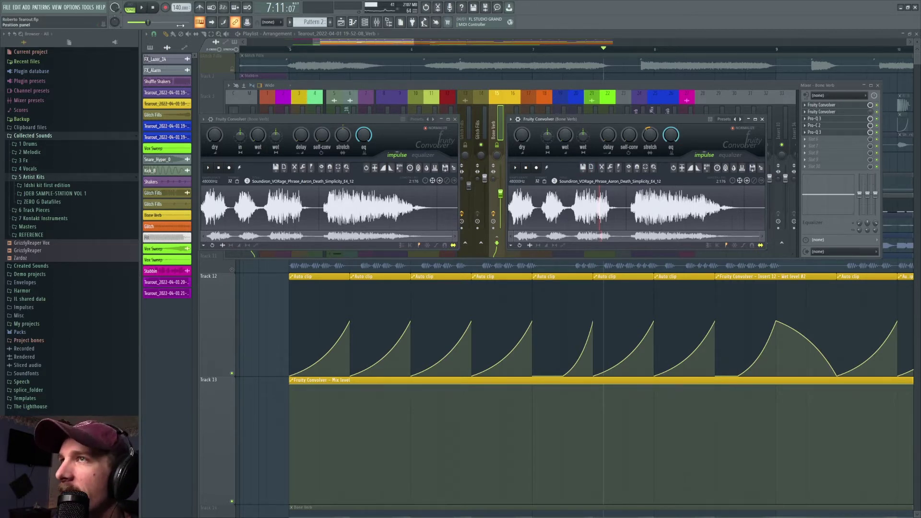
- Play the song from bar 5 to hear the convolvers follow the Track 12 automation, and stop playback
{"action": "key", "text": "space"}
{"action": "left_click", "coordinate": [142, 7]}
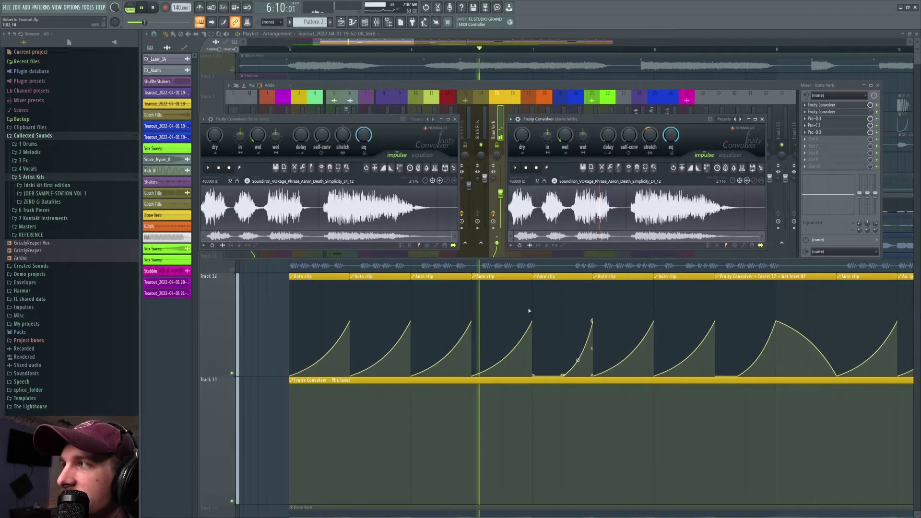
{"action": "left_click", "coordinate": [154, 8]}
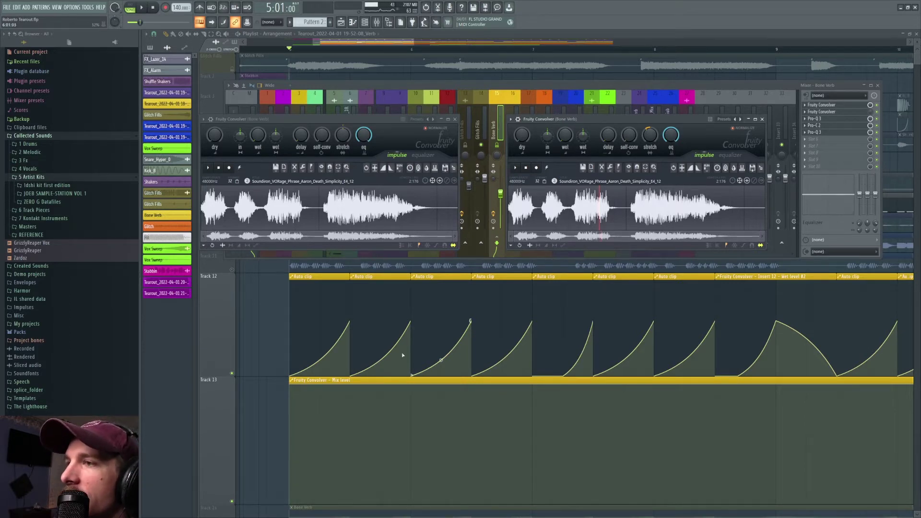
- Play across the bar 13 automation change from bar 11 while watching the Bone Verb convolvers' mix levels in the mixer
{"action": "scroll", "coordinate": [356, 380], "scroll_direction": "down", "scroll_amount": 2}
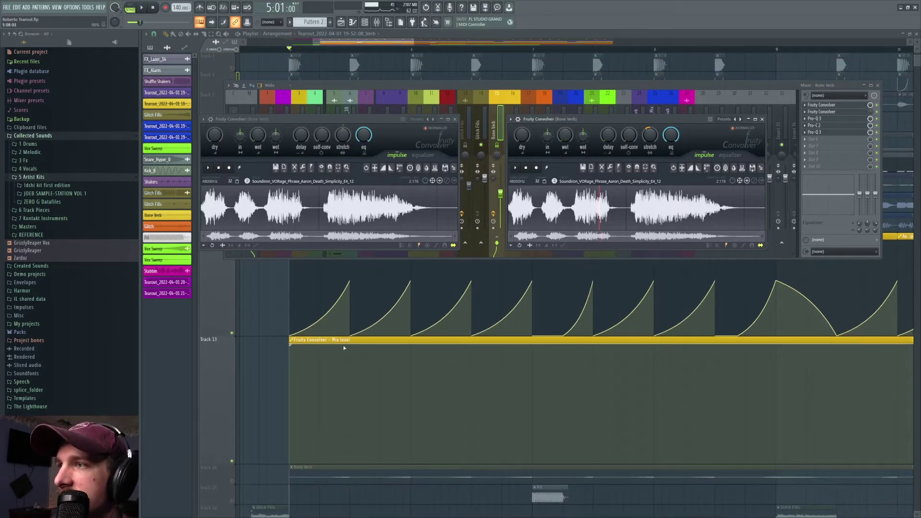
{"action": "left_click_drag", "start_coordinate": [346, 42], "coordinate": [467, 53]}
{"action": "left_click", "coordinate": [376, 22]}
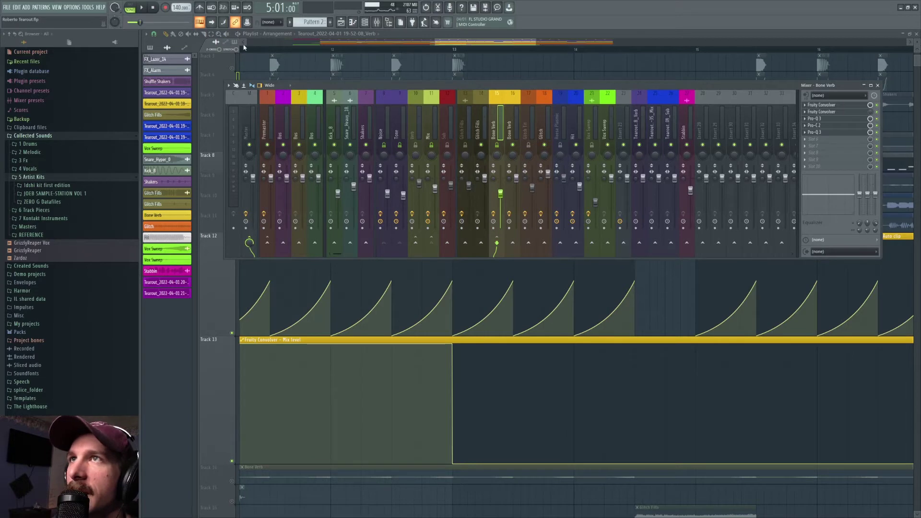
{"action": "left_click", "coordinate": [300, 49]}
{"action": "key", "text": "space"}
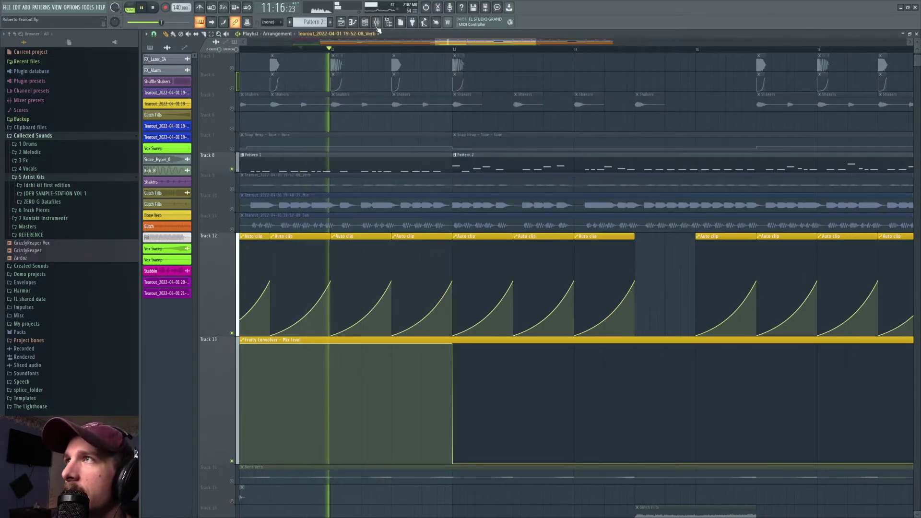
{"action": "left_click", "coordinate": [377, 25]}
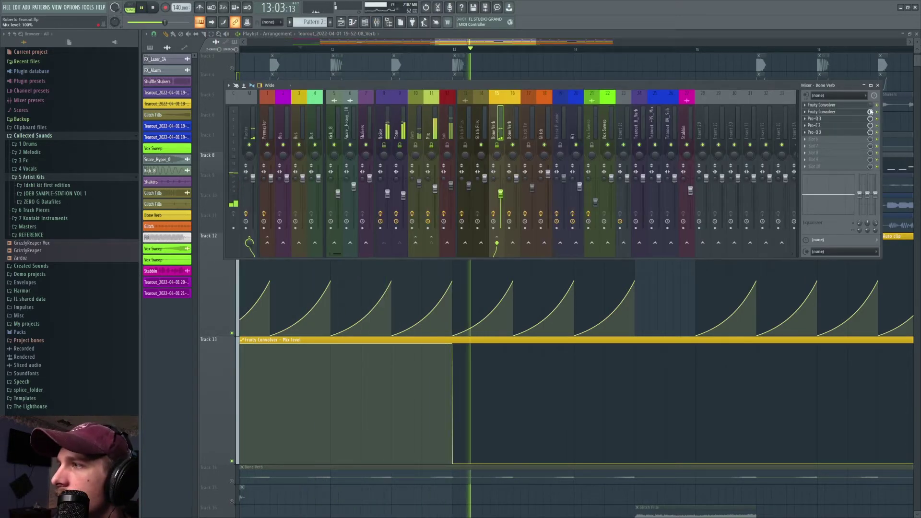
{"action": "left_click", "coordinate": [152, 8]}
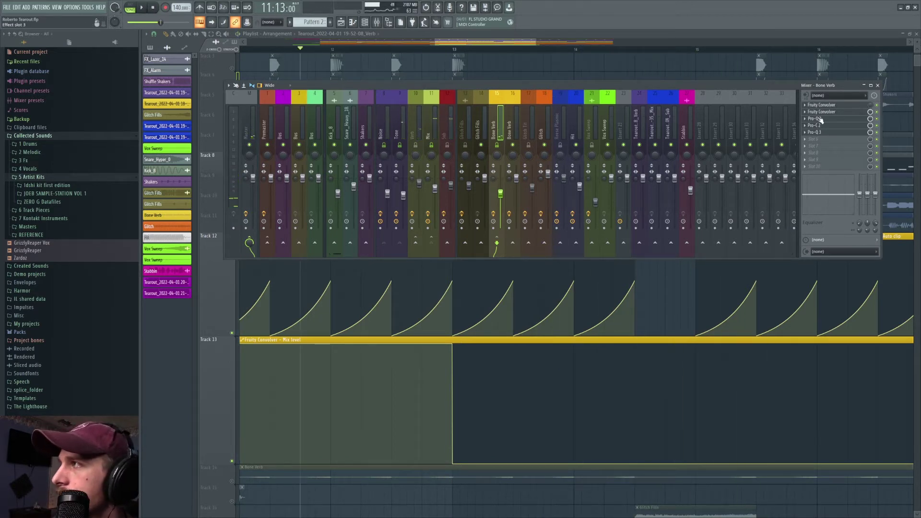
- Compare the mix level options of both Fruity Convolvers and open the second one's controller link settings
{"action": "right_click", "coordinate": [869, 113]}
{"action": "left_click", "coordinate": [843, 105]}
{"action": "right_click", "coordinate": [870, 104]}
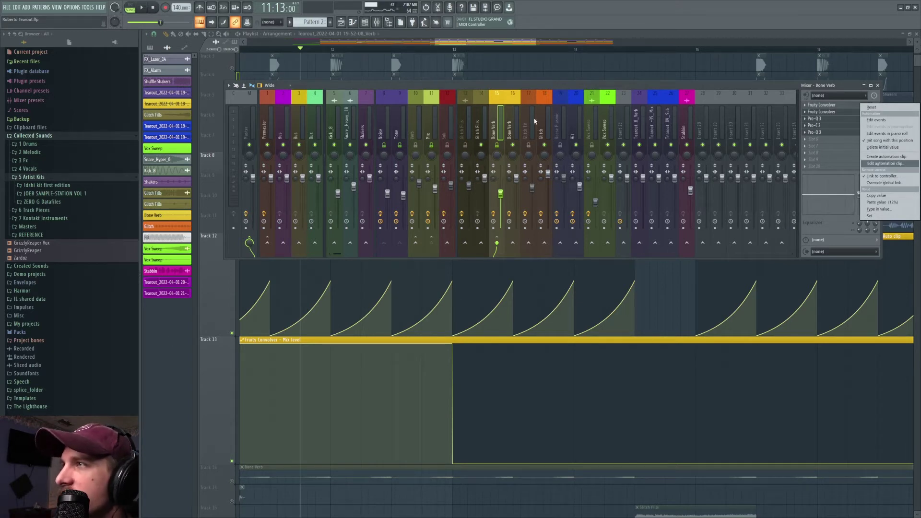
{"action": "left_click", "coordinate": [518, 89]}
{"action": "right_click", "coordinate": [872, 114]}
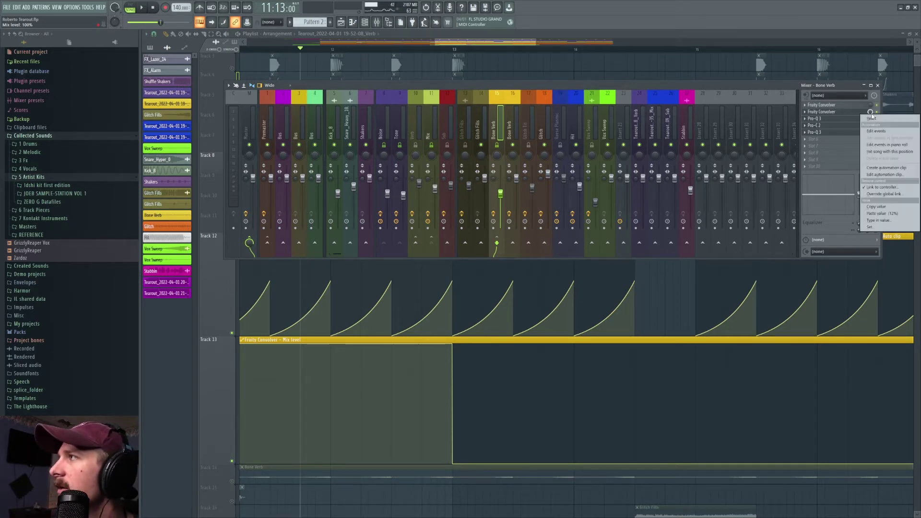
{"action": "left_click", "coordinate": [885, 188]}
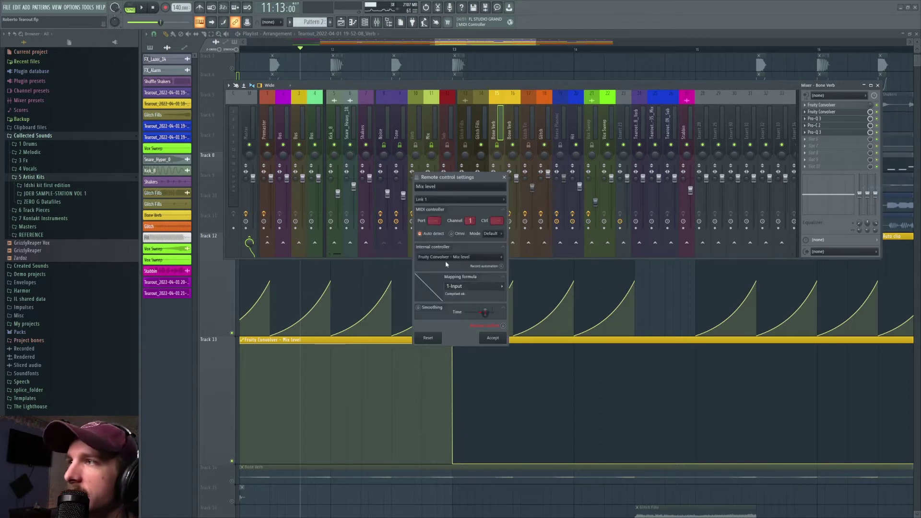
- Check the internal controller Fruity Convolver - Mix level and the Inverted mapping formula, and close the link settings
{"action": "left_click", "coordinate": [459, 258]}
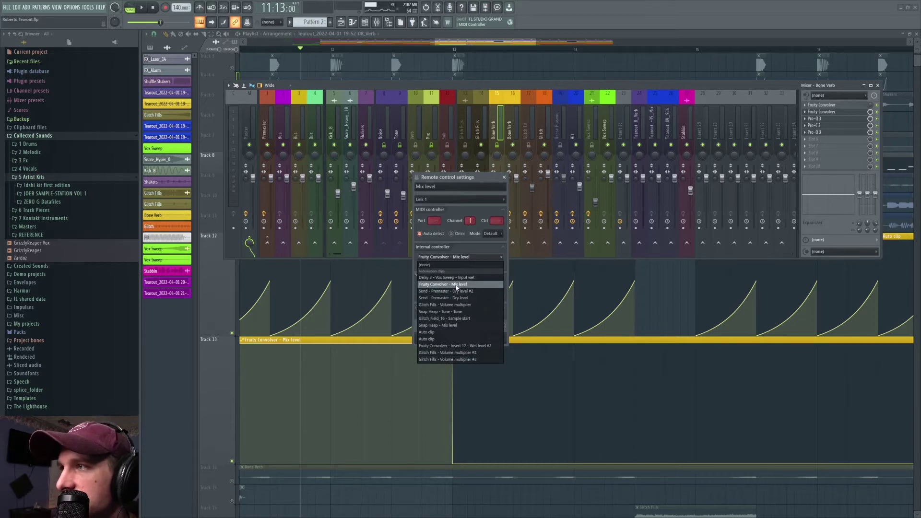
{"action": "left_click", "coordinate": [465, 251]}
{"action": "left_click", "coordinate": [505, 290]}
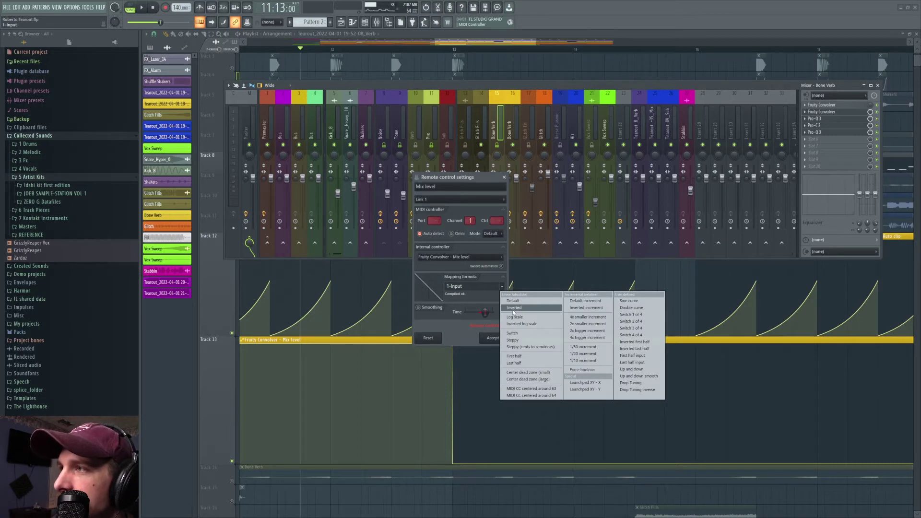
{"action": "left_click", "coordinate": [513, 308]}
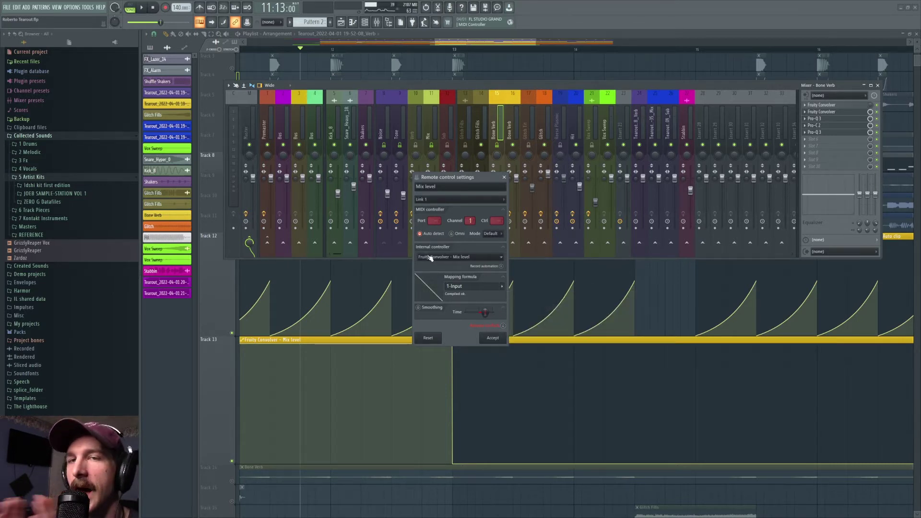
{"action": "left_click", "coordinate": [504, 178]}
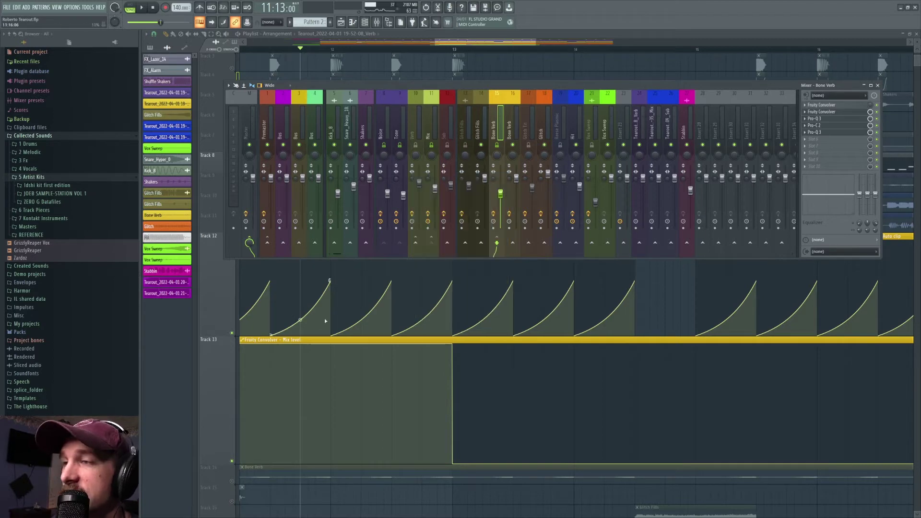
- Return the playhead to bar 5 and open the first Pro-Q 3 on the Bone Verb mixer channel
{"action": "scroll", "coordinate": [430, 56], "scroll_direction": "down", "scroll_amount": 5}
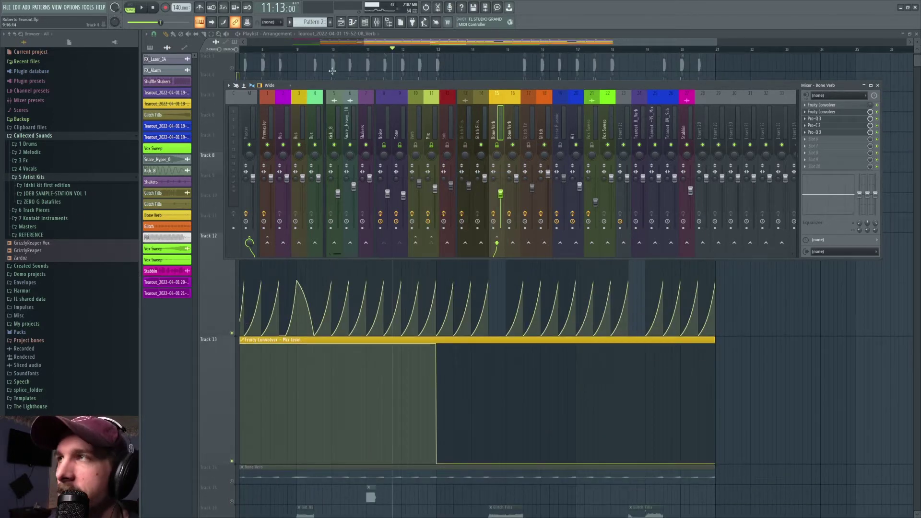
{"action": "left_click_drag", "start_coordinate": [422, 42], "coordinate": [380, 46]}
{"action": "left_click", "coordinate": [363, 35]}
{"action": "left_click", "coordinate": [321, 49]}
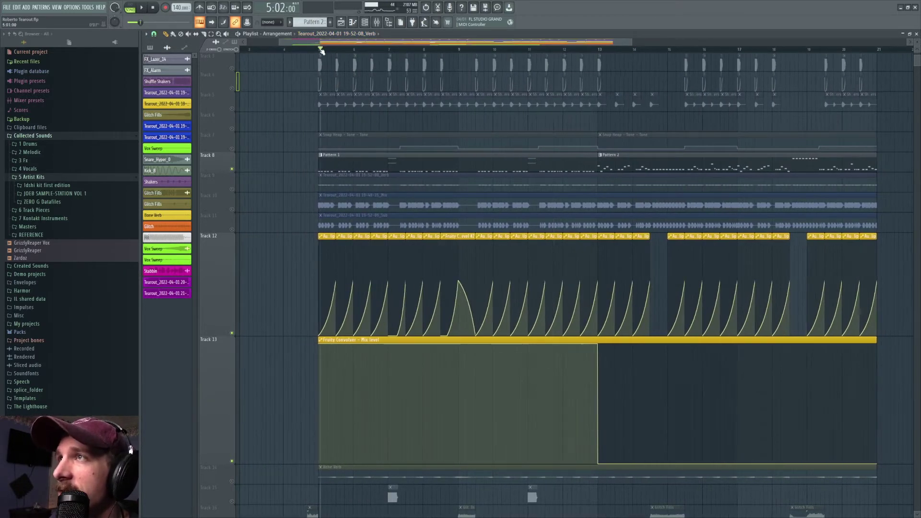
{"action": "left_click", "coordinate": [376, 22]}
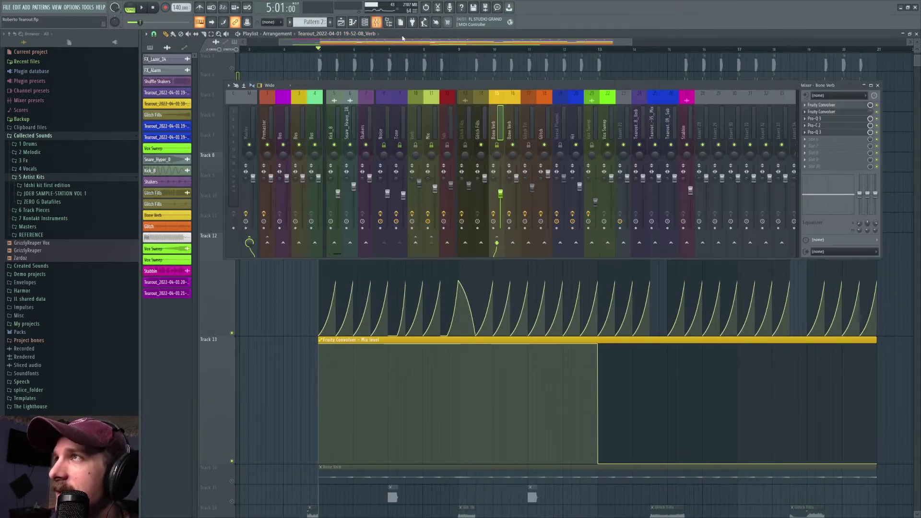
{"action": "left_click", "coordinate": [826, 120]}
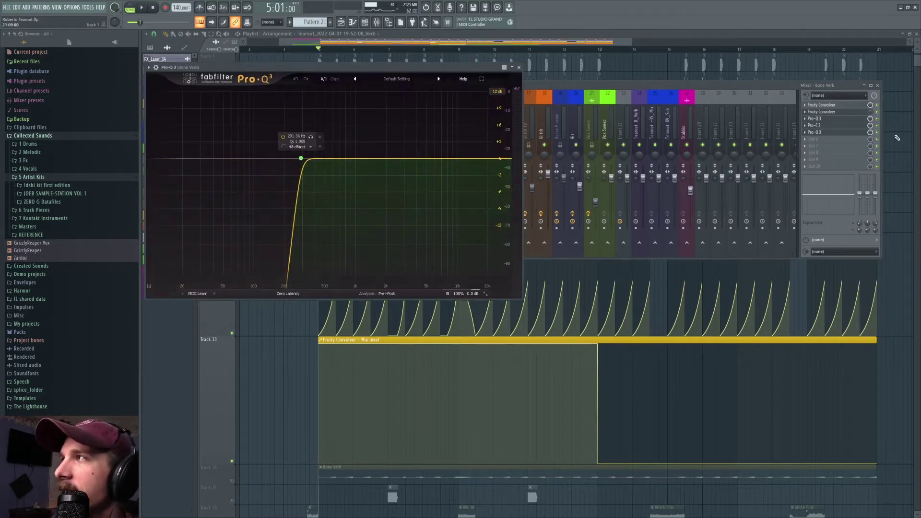
- Play from bar 5 and briefly solo the low-cut band in the first Pro-Q 3 to hear the frequencies it removes
{"action": "key", "text": "space"}
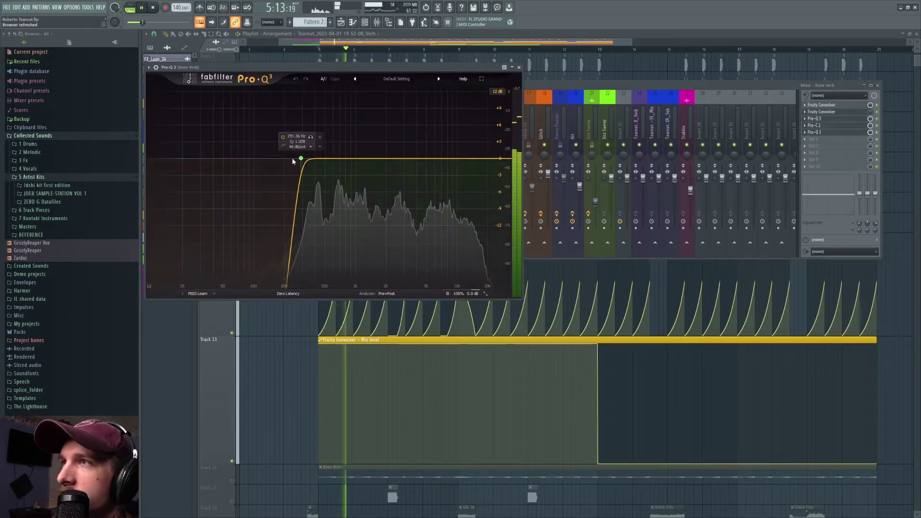
{"action": "left_click", "coordinate": [311, 138]}
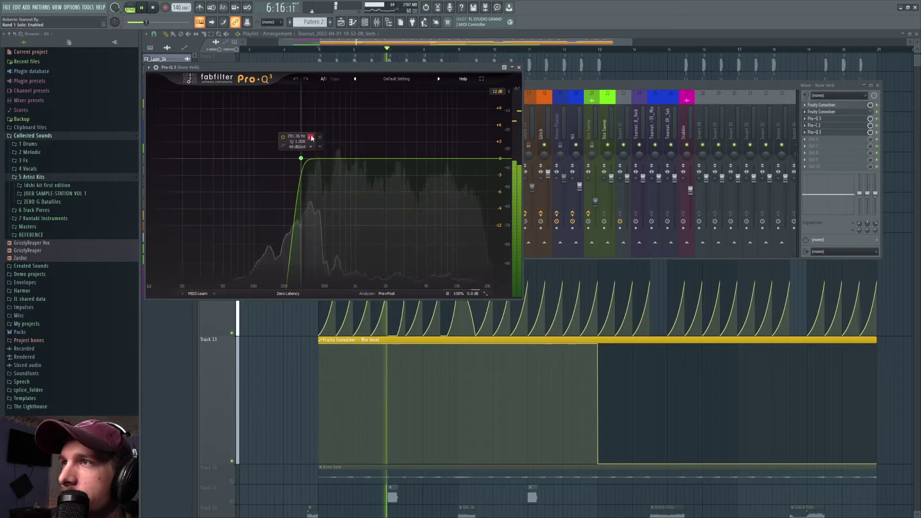
{"action": "left_click", "coordinate": [311, 137]}
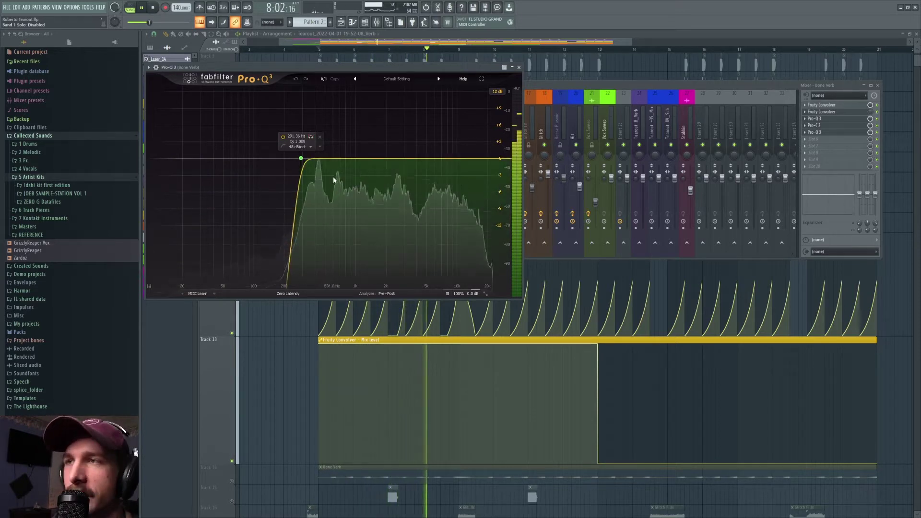
- Open the Pro-C 2 on the Bone Verb channel and examine its compression and mix level during playback from bar 5
{"action": "left_click", "coordinate": [818, 125]}
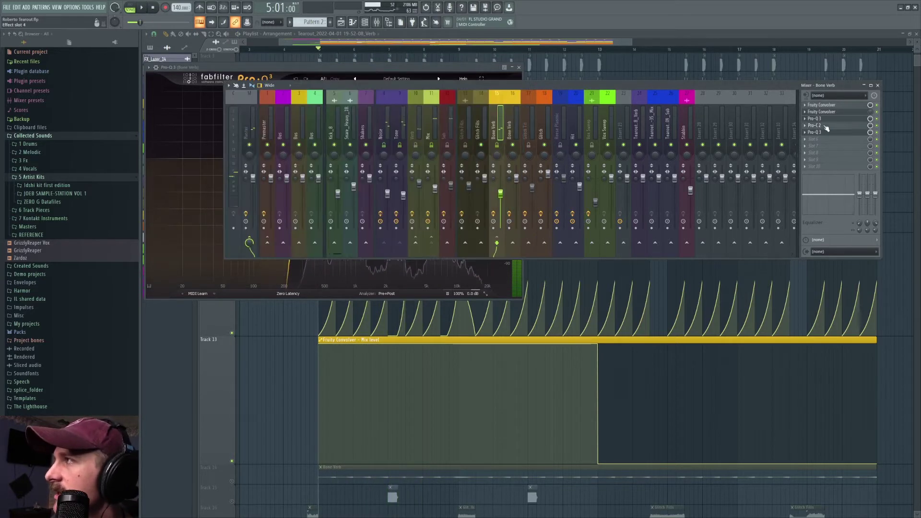
{"action": "key", "text": "space"}
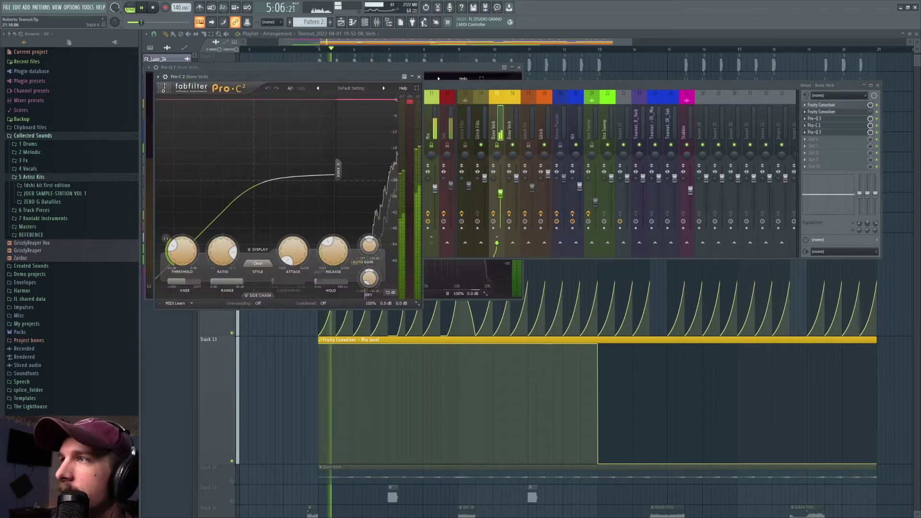
{"action": "left_click", "coordinate": [873, 127]}
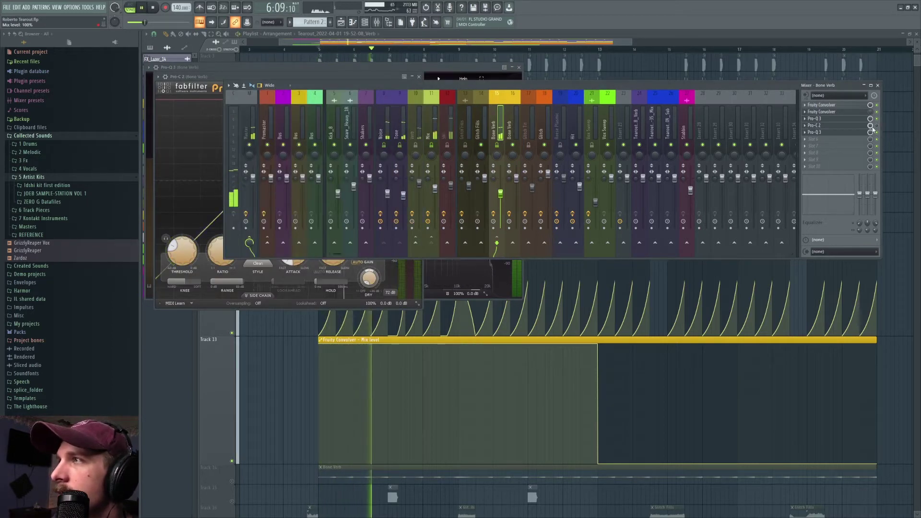
{"action": "key", "text": "space"}
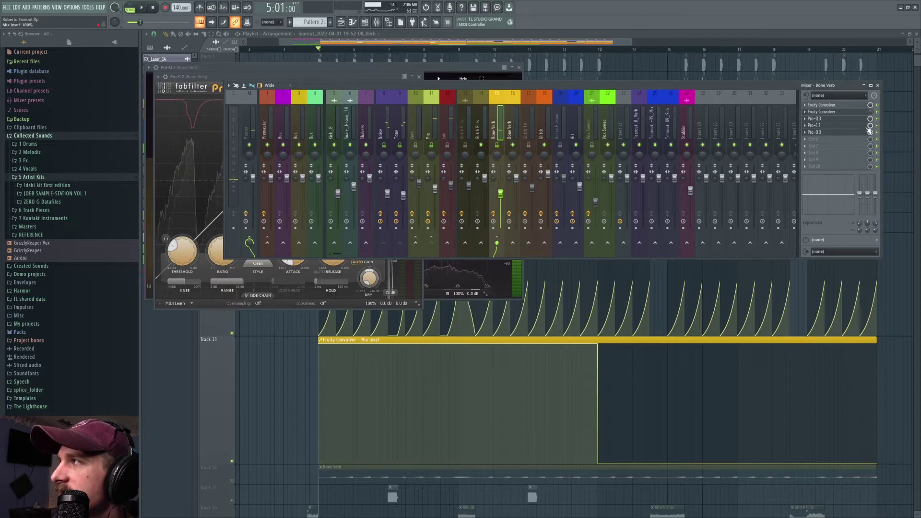
{"action": "left_click", "coordinate": [829, 126]}
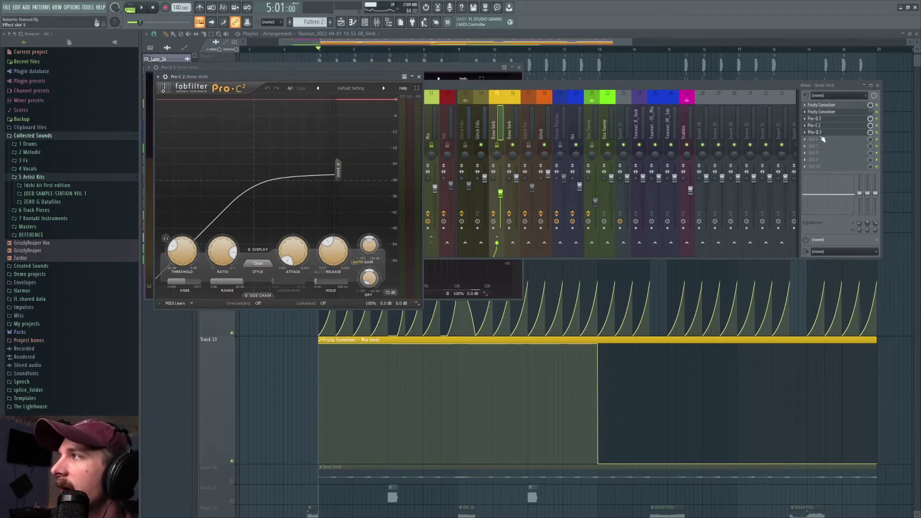
- Open the second Pro-Q 3 on the Bone Verb channel and solo its low-cut band during playback, then stop
{"action": "left_click", "coordinate": [823, 139]}
{"action": "left_click", "coordinate": [824, 134]}
{"action": "scroll", "coordinate": [336, 173], "scroll_direction": "up", "scroll_amount": 2}
{"action": "key", "text": "space"}
{"action": "left_click", "coordinate": [335, 166]}
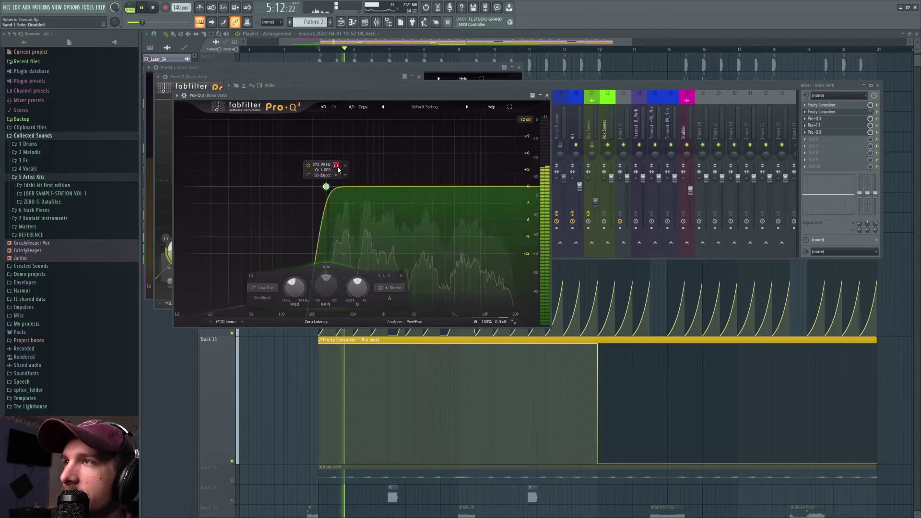
{"action": "key", "text": "space"}
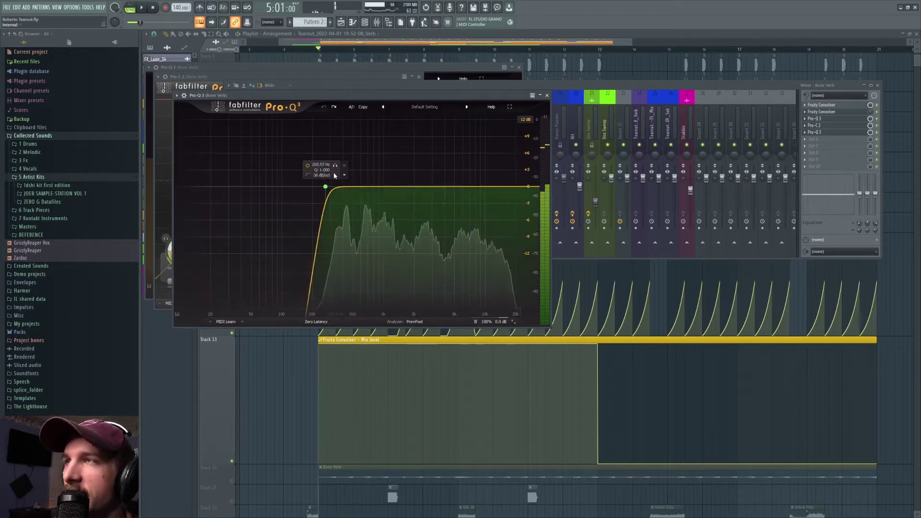
- Select the neighbouring second Bone Verb mixer channel and open its Pro-Q 3
{"action": "left_click", "coordinate": [607, 89]}
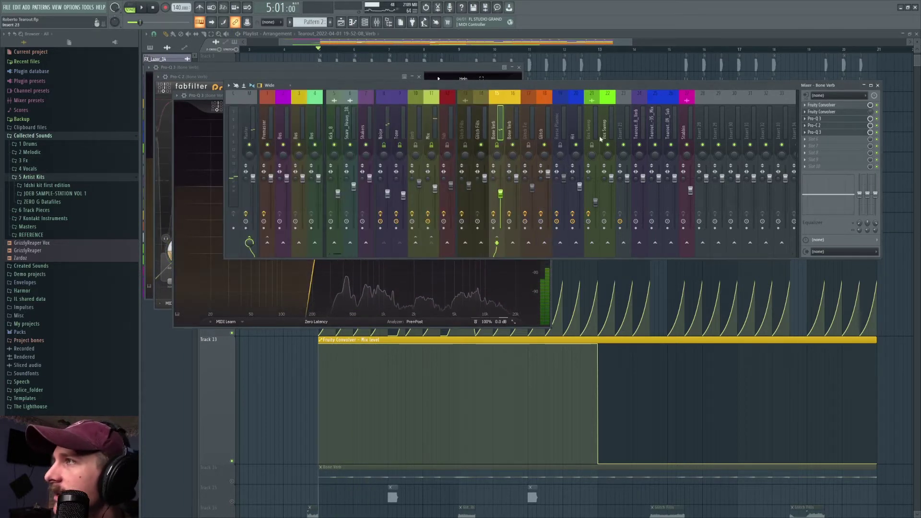
{"action": "left_click", "coordinate": [504, 129]}
{"action": "left_click", "coordinate": [502, 128]}
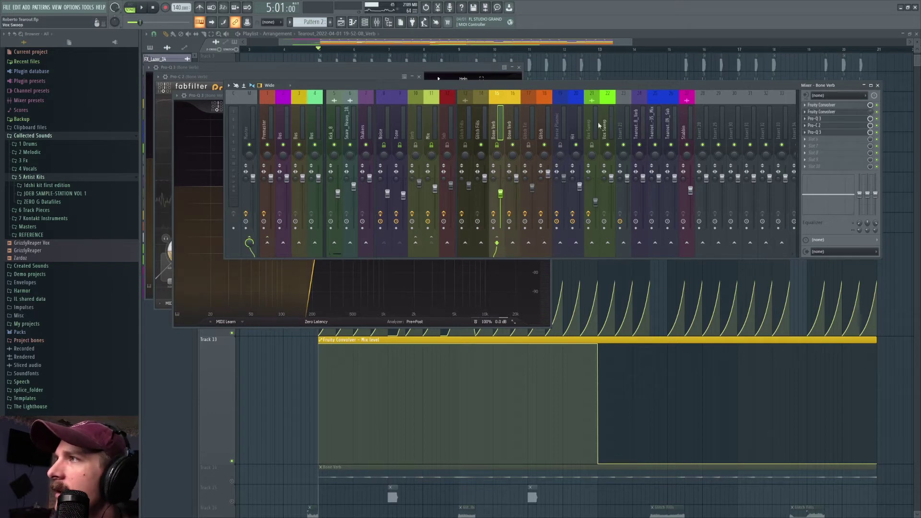
{"action": "left_click", "coordinate": [512, 130]}
{"action": "left_click", "coordinate": [838, 107]}
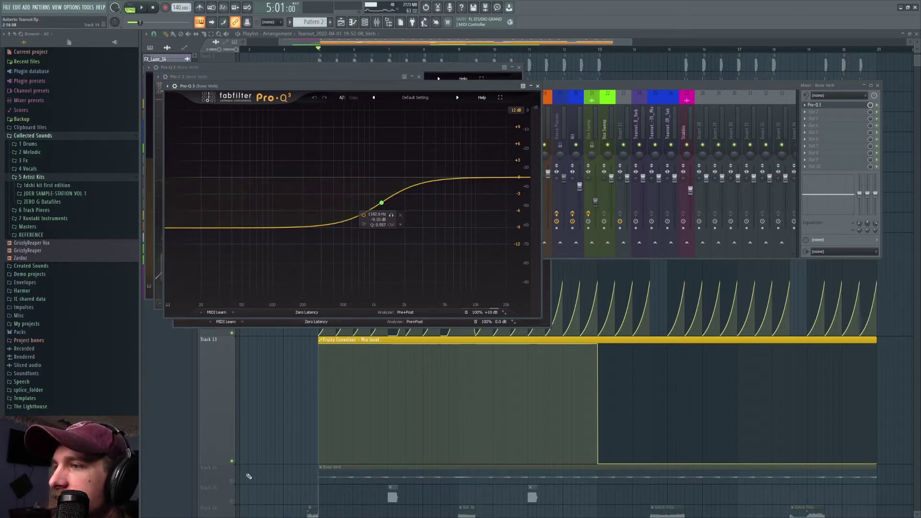
- Solo the Bone Verb audio clip on Track 14 and play it briefly from bar 5
{"action": "right_click", "coordinate": [232, 481]}
{"action": "key", "text": "space"}
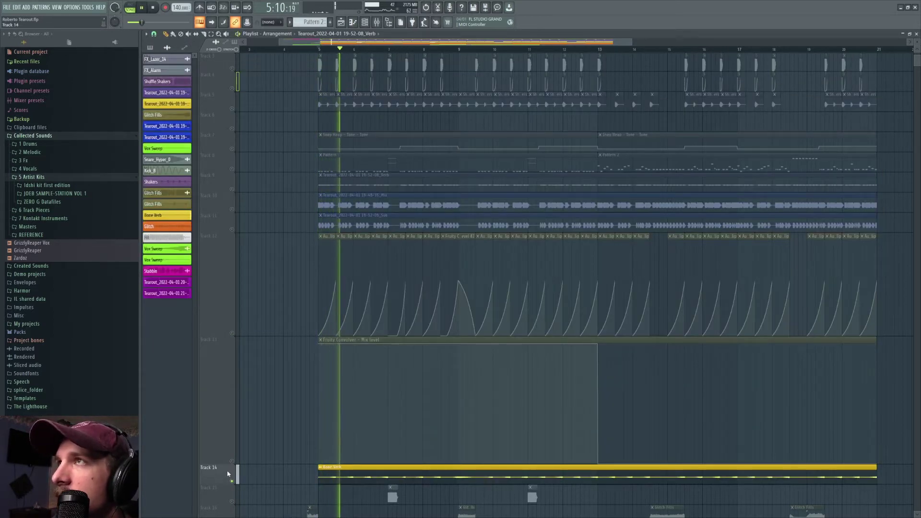
{"action": "key", "text": "space"}
- Reopen the Pro-Q 3 on the second Bone Verb channel and audition its low-shelf band in solo during playback
{"action": "key", "text": "F9"}
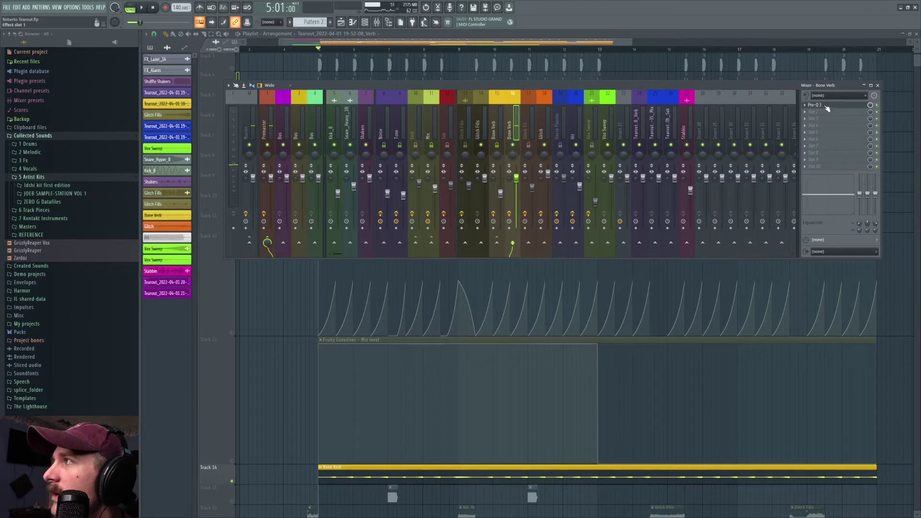
{"action": "left_click", "coordinate": [827, 107]}
{"action": "left_click", "coordinate": [382, 205]}
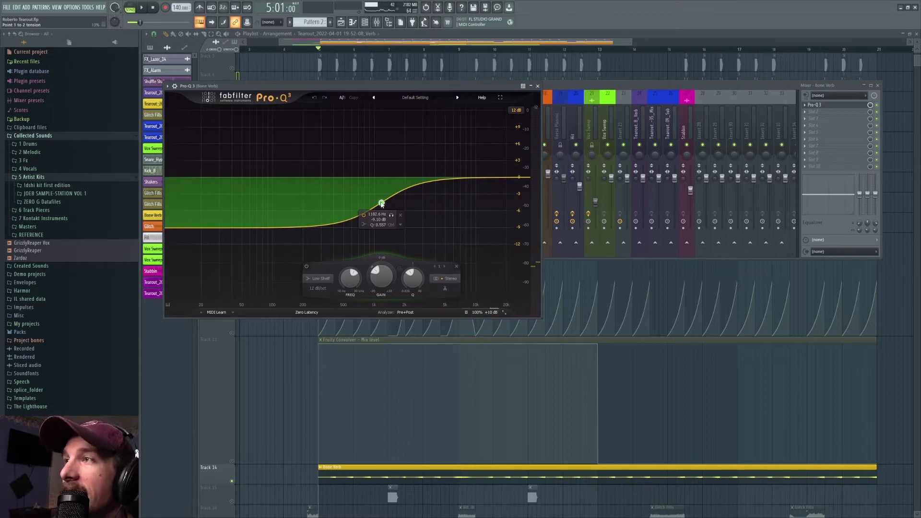
{"action": "key", "text": "space"}
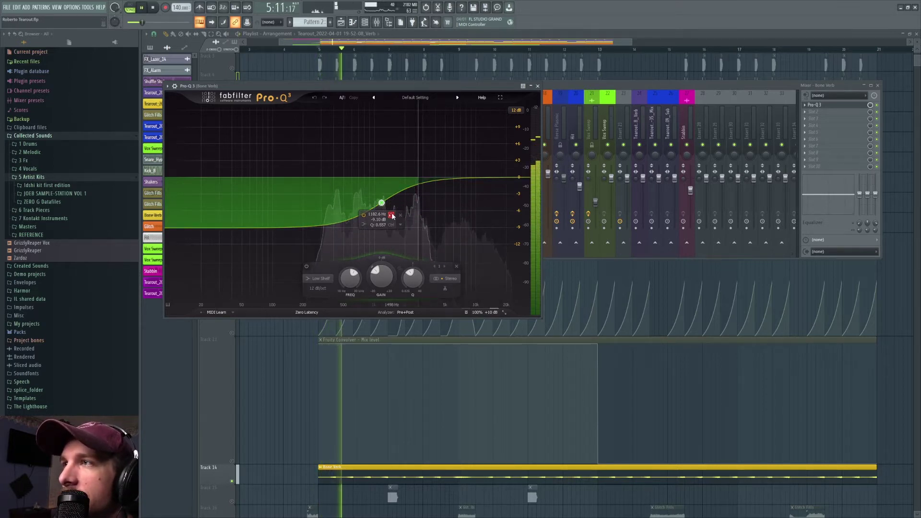
{"action": "left_click", "coordinate": [392, 215]}
{"action": "key", "text": "space"}
{"action": "key", "text": "F12"}
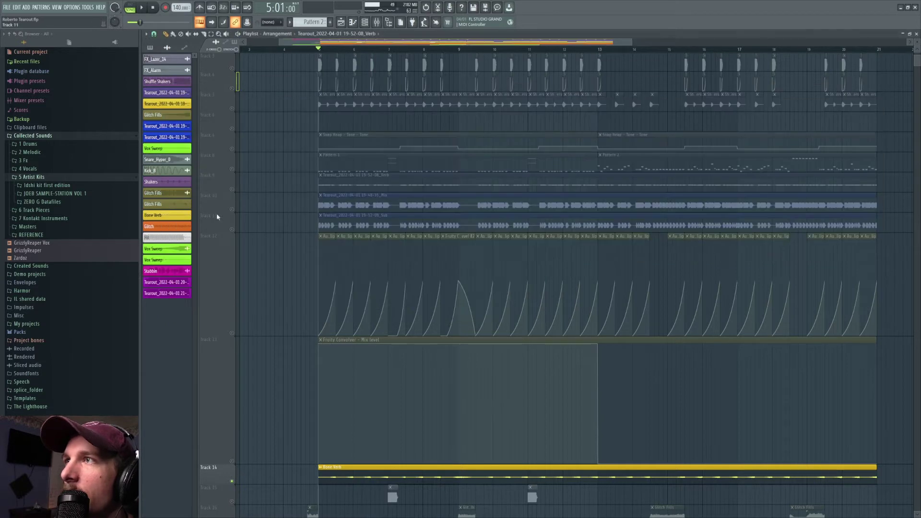
{"action": "left_click", "coordinate": [234, 163]}
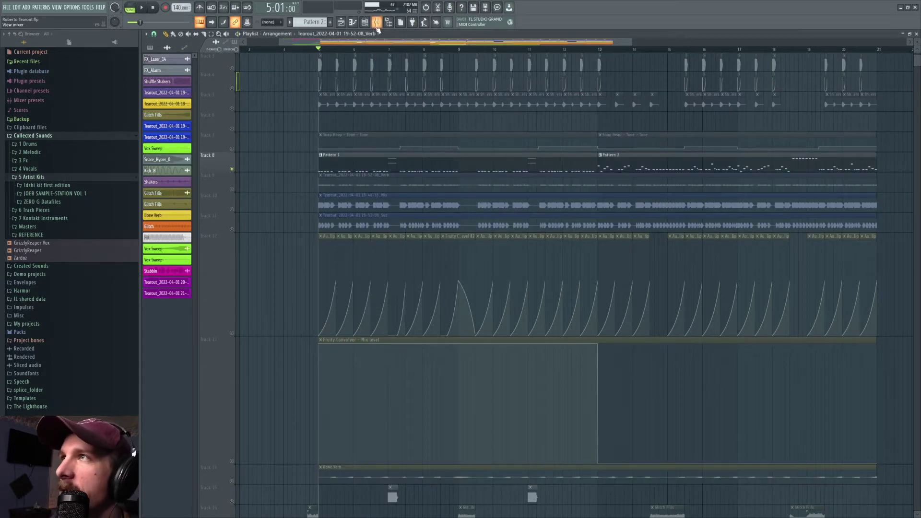
{"action": "left_click", "coordinate": [232, 481]}
- Bring back the mixer and the second Bone Verb channel's Pro-Q 3, and check the equalizer's output level
{"action": "left_click", "coordinate": [378, 23]}
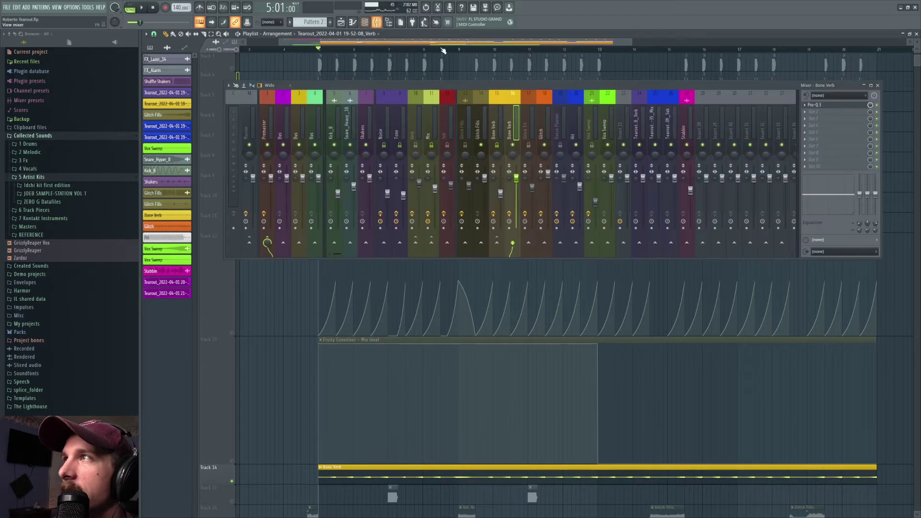
{"action": "left_click", "coordinate": [827, 106]}
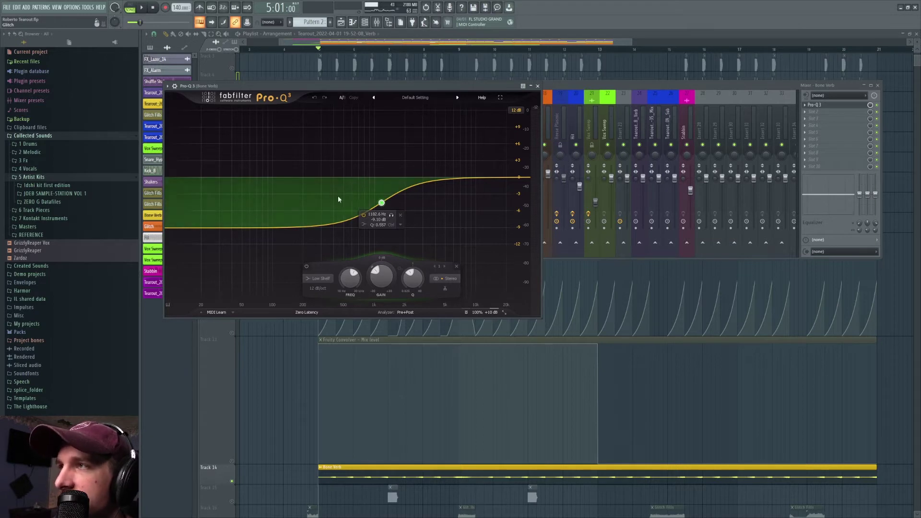
{"action": "mouse_move", "coordinate": [478, 312]}
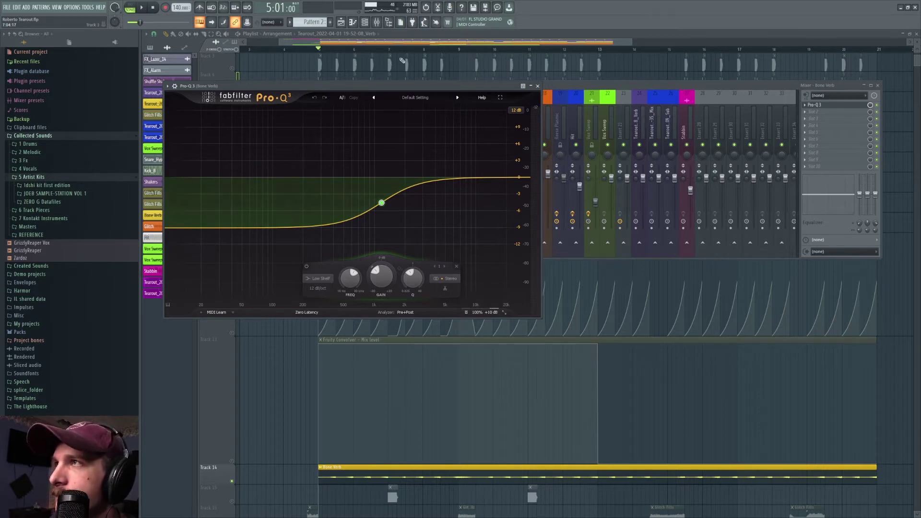
- Enable Tracks 3, 4, 5, 12 and 13 in the playlist alongside the Bone Verb clip on Track 14
{"action": "left_click", "coordinate": [555, 87]}
{"action": "scroll", "coordinate": [352, 373], "scroll_direction": "down", "scroll_amount": 2}
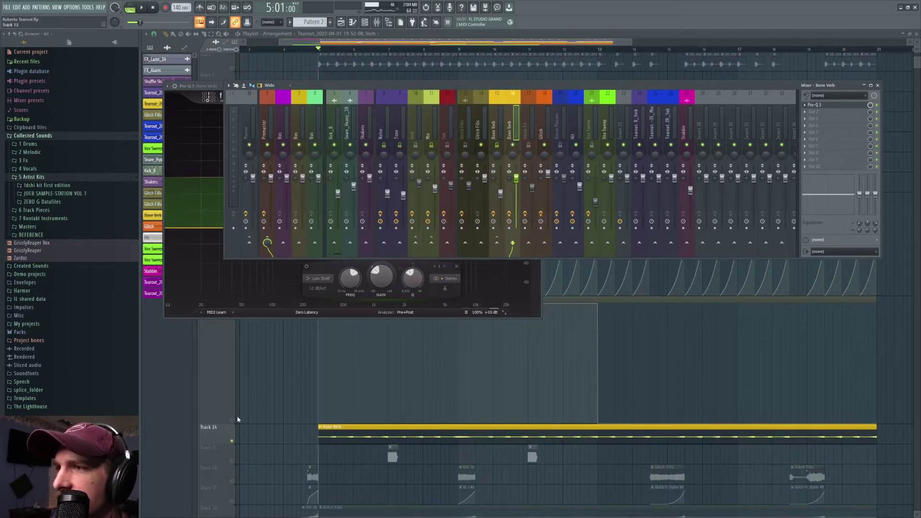
{"action": "right_click", "coordinate": [233, 421]}
{"action": "left_click", "coordinate": [233, 293]}
{"action": "left_click", "coordinate": [233, 440]}
{"action": "scroll", "coordinate": [311, 215], "scroll_direction": "up", "scroll_amount": 4}
{"action": "left_click", "coordinate": [231, 109]}
{"action": "left_click", "coordinate": [232, 129]}
{"action": "left_click", "coordinate": [233, 149]}
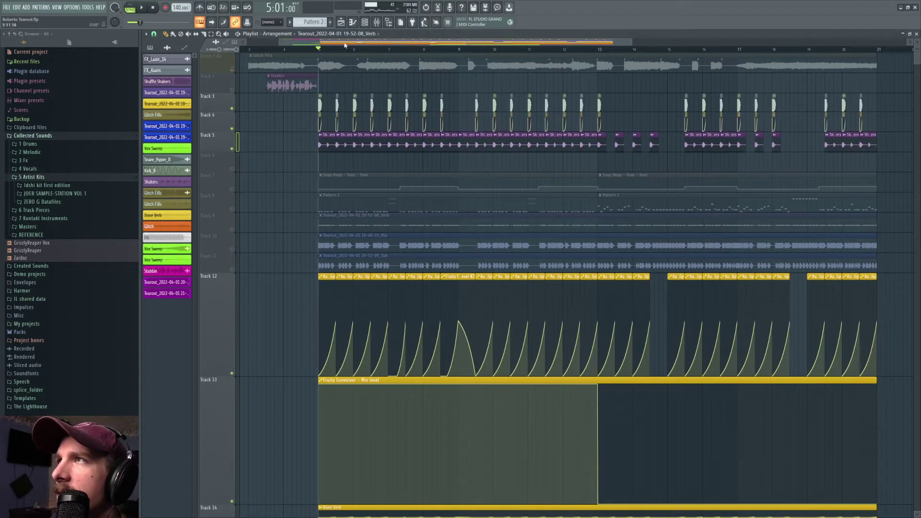
- Play the enabled drum and Bone Verb tracks from bar 5 while following the convolver automation, then stop
{"action": "scroll", "coordinate": [344, 45], "scroll_direction": "up", "scroll_amount": 3}
{"action": "key", "text": "space"}
{"action": "scroll", "coordinate": [379, 58], "scroll_direction": "down", "scroll_amount": 5}
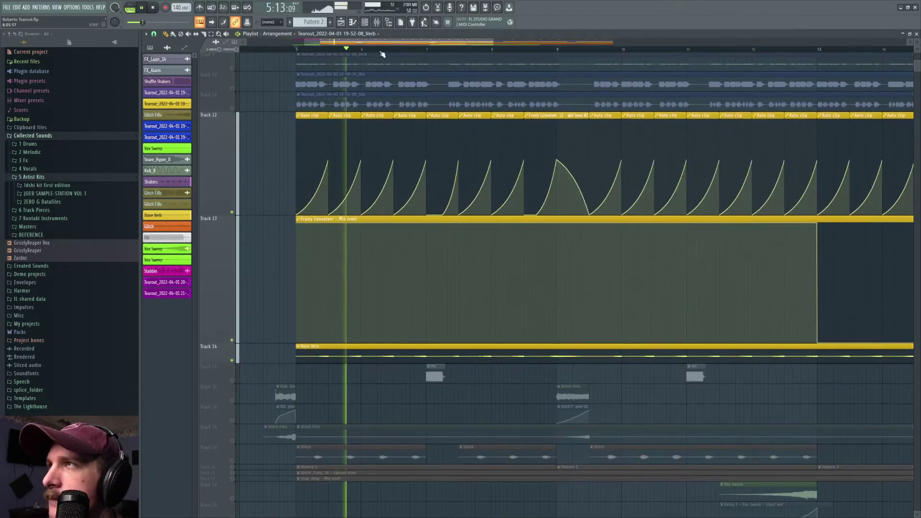
{"action": "left_click_drag", "start_coordinate": [386, 45], "coordinate": [401, 44]}
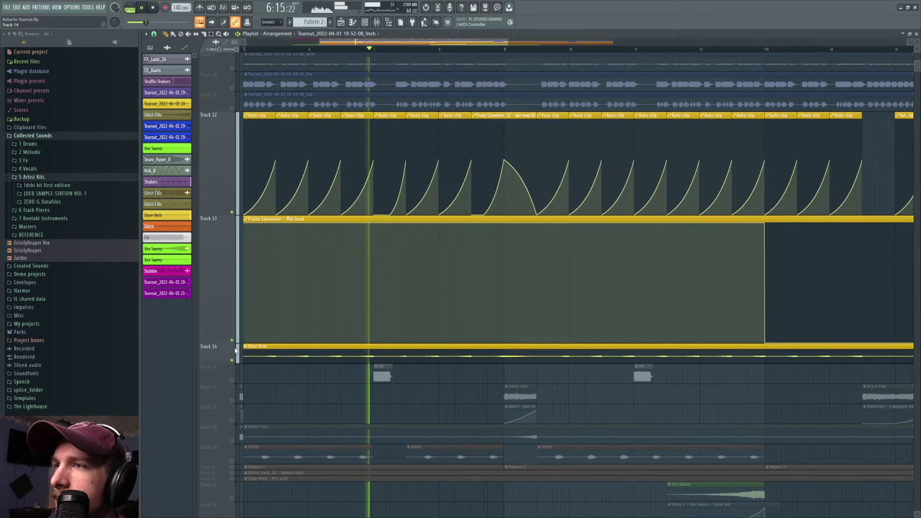
{"action": "scroll", "coordinate": [243, 347], "scroll_direction": "up", "scroll_amount": 5}
{"action": "scroll", "coordinate": [424, 321], "scroll_direction": "down", "scroll_amount": 4}
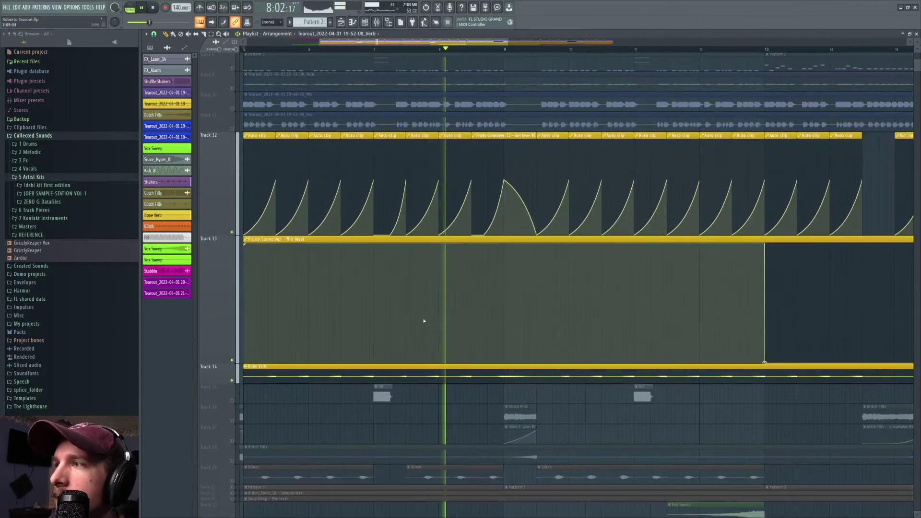
{"action": "key", "text": "space"}
- Enable the Tearout Mix clip on Track 10 and play it with the Bone Verb and drums from bar 5
{"action": "scroll", "coordinate": [503, 140], "scroll_direction": "up", "scroll_amount": 2}
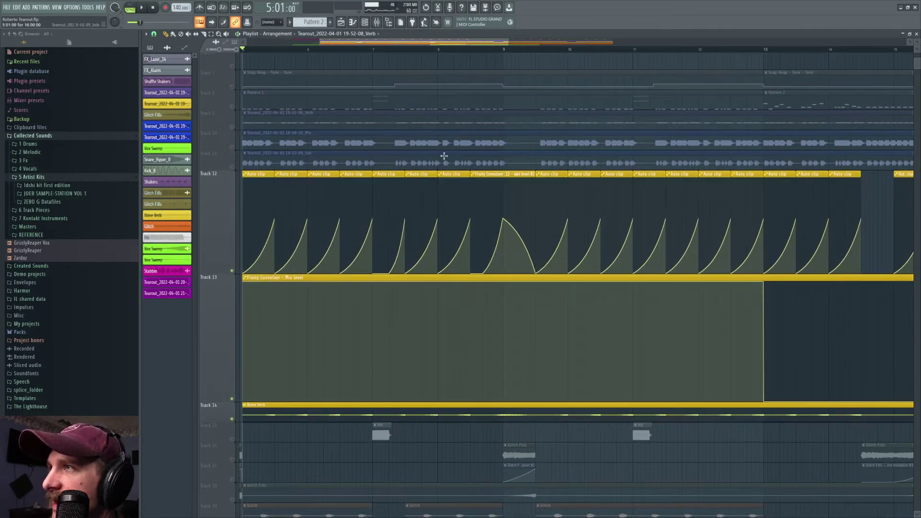
{"action": "left_click", "coordinate": [232, 147]}
{"action": "left_click", "coordinate": [386, 148]}
{"action": "key", "text": "space"}
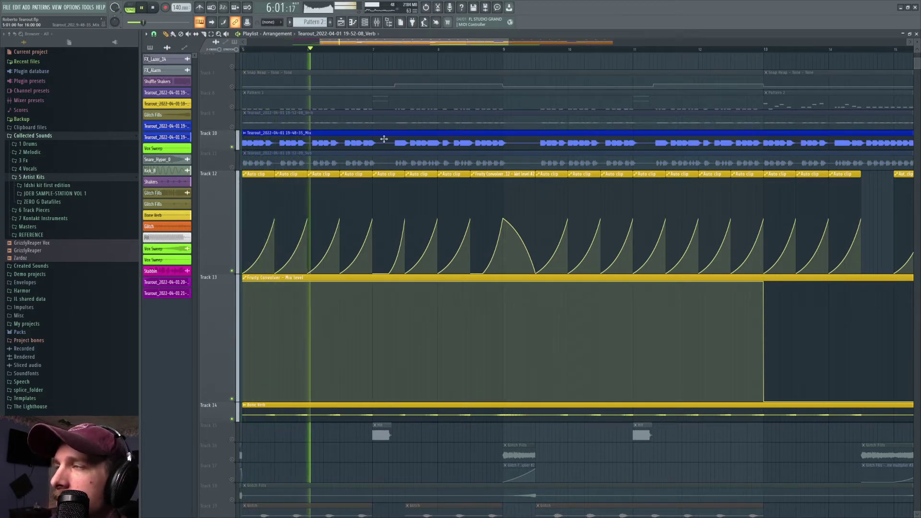
{"action": "left_click_drag", "start_coordinate": [484, 45], "coordinate": [508, 46]}
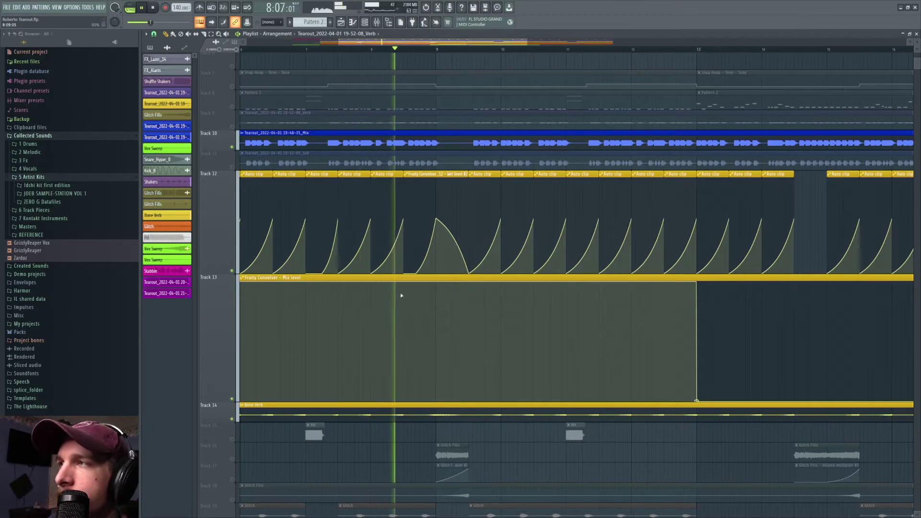
{"action": "key", "text": "space"}
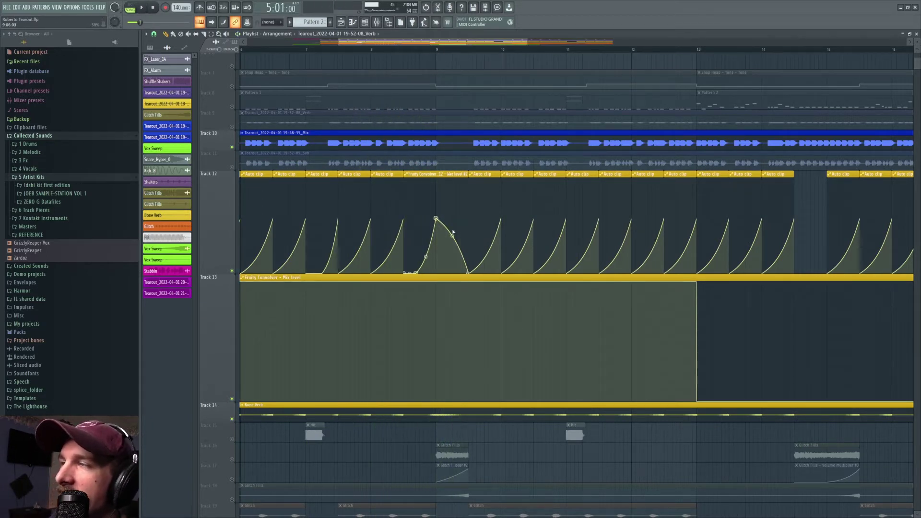
- Move the playhead to bar 13, open the Track 10 Tearout Mix clip's channel settings and play the section
{"action": "left_click_drag", "start_coordinate": [426, 44], "coordinate": [455, 68]}
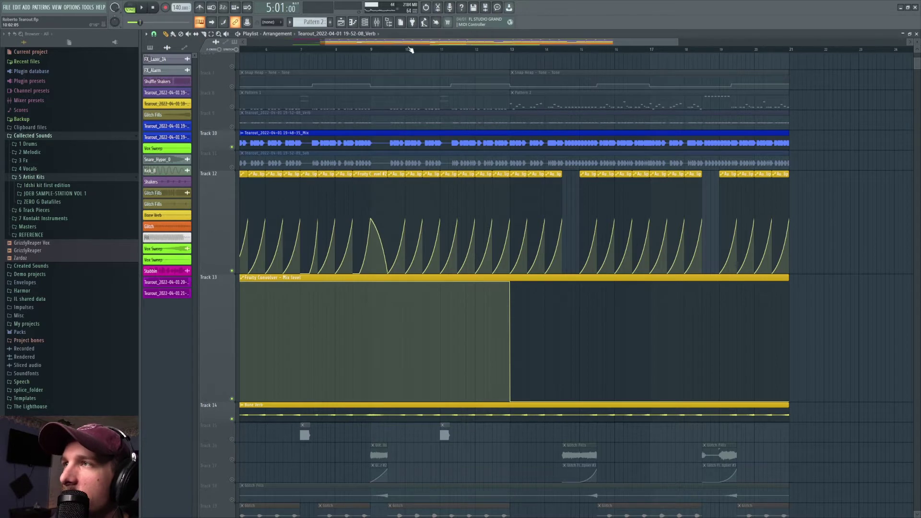
{"action": "left_click_drag", "start_coordinate": [387, 45], "coordinate": [496, 41]}
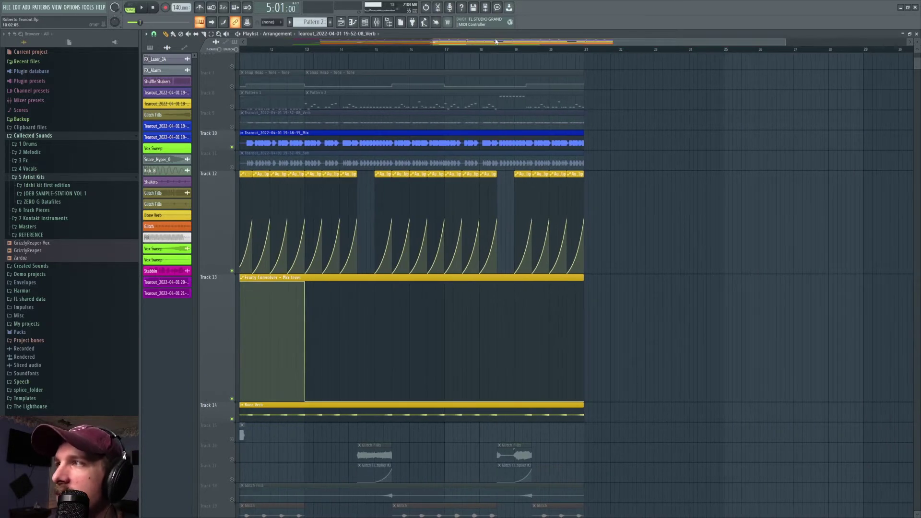
{"action": "left_click", "coordinate": [305, 47]}
{"action": "scroll", "coordinate": [336, 167], "scroll_direction": "up", "scroll_amount": 3}
{"action": "double_click", "coordinate": [322, 200]}
{"action": "key", "text": "space"}
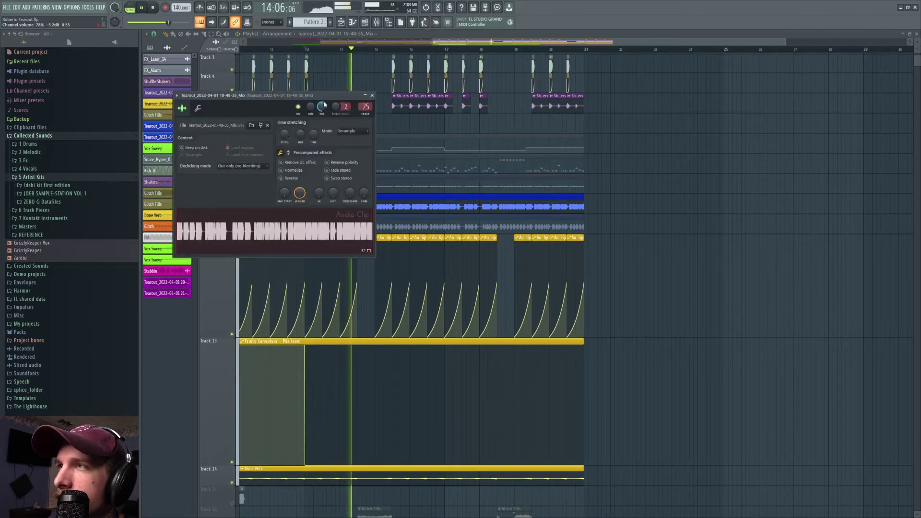
{"action": "key", "text": "space"}
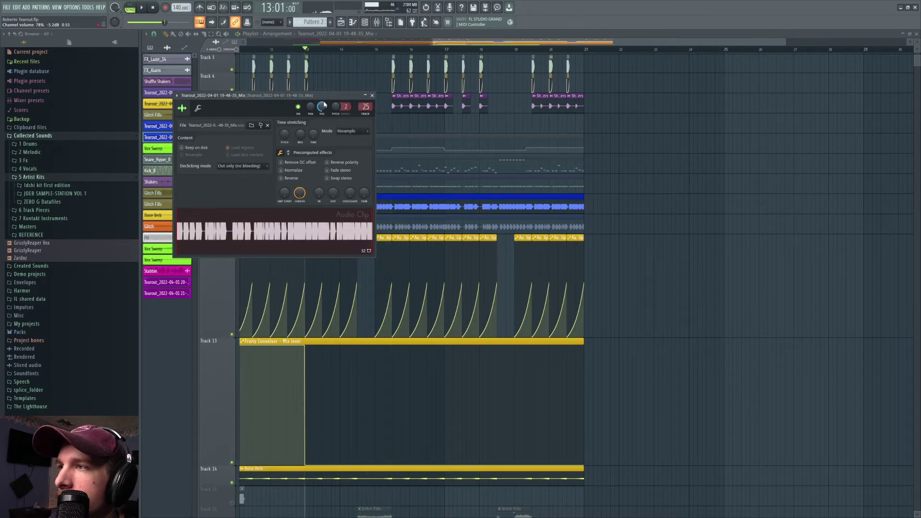
- Close the clip's channel settings, undo the accidental automation point, and play the gap between the Track 12 automation clips from 14:09:00, then stop
{"action": "left_click", "coordinate": [369, 272]}
{"action": "key", "text": "ctrl+z"}
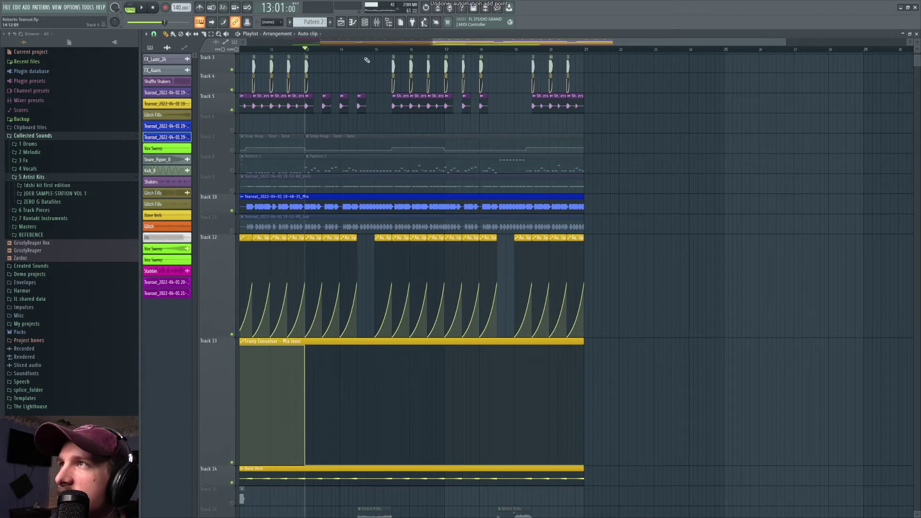
{"action": "scroll", "coordinate": [373, 52], "scroll_direction": "up", "scroll_amount": 3}
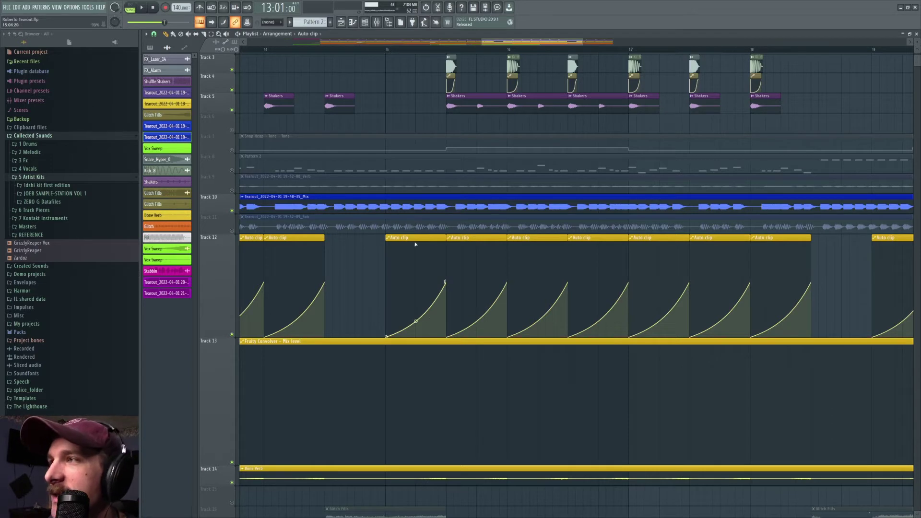
{"action": "left_click", "coordinate": [383, 50]}
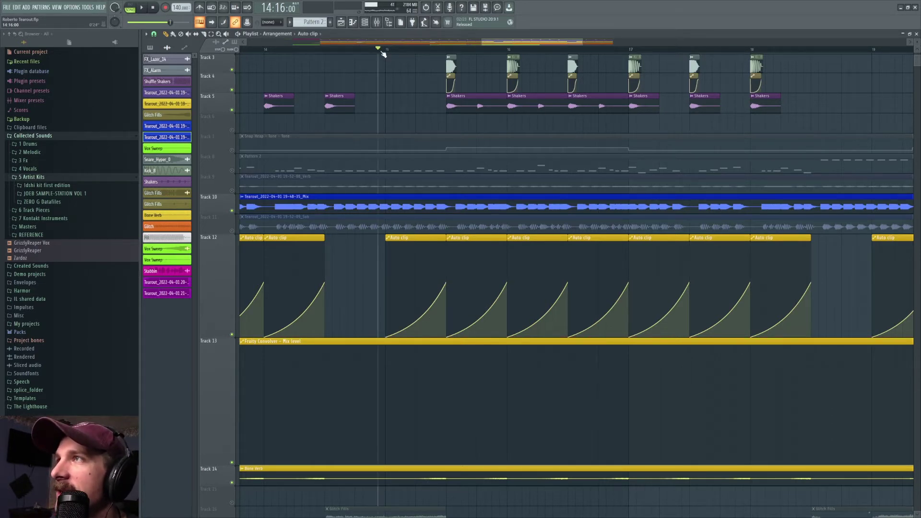
{"action": "left_click", "coordinate": [325, 50]}
{"action": "key", "text": "space"}
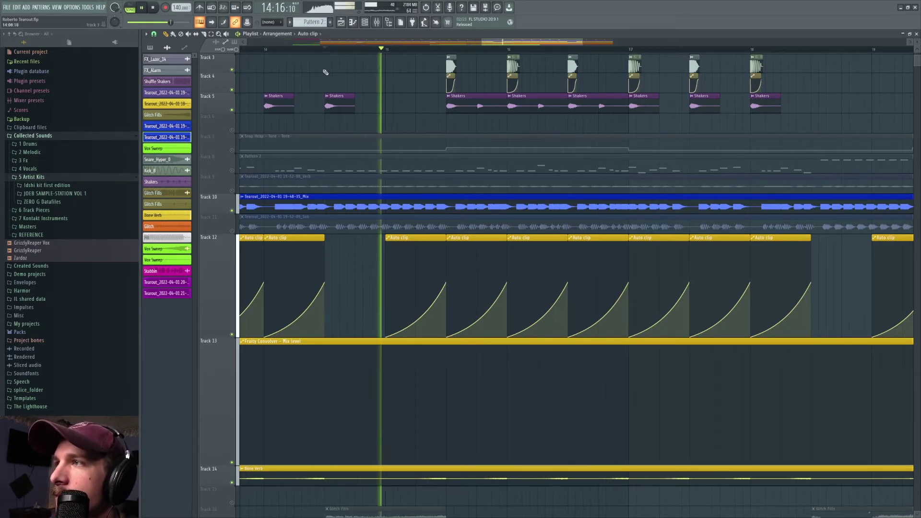
{"action": "key", "text": "space"}
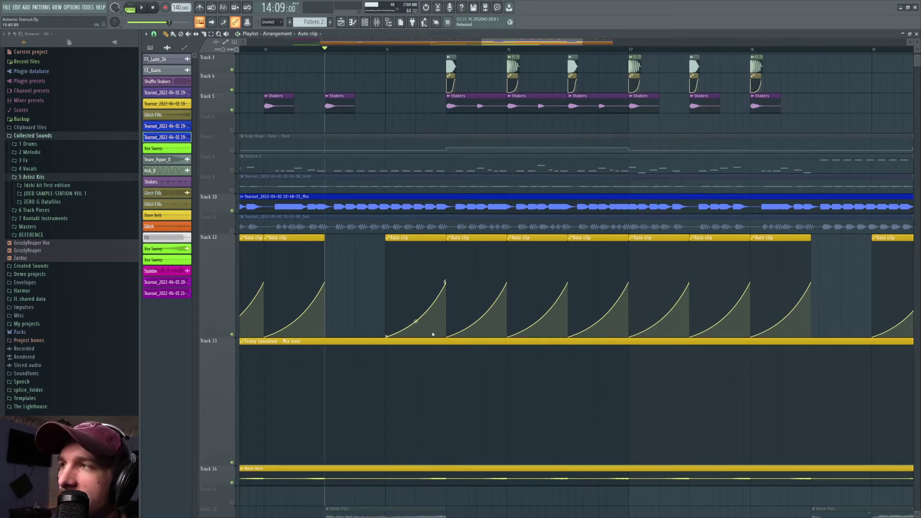
- Shrink playlist Tracks 12 and 13 back to the same height as the other tracks
{"action": "scroll", "coordinate": [436, 350], "scroll_direction": "down", "scroll_amount": 3}
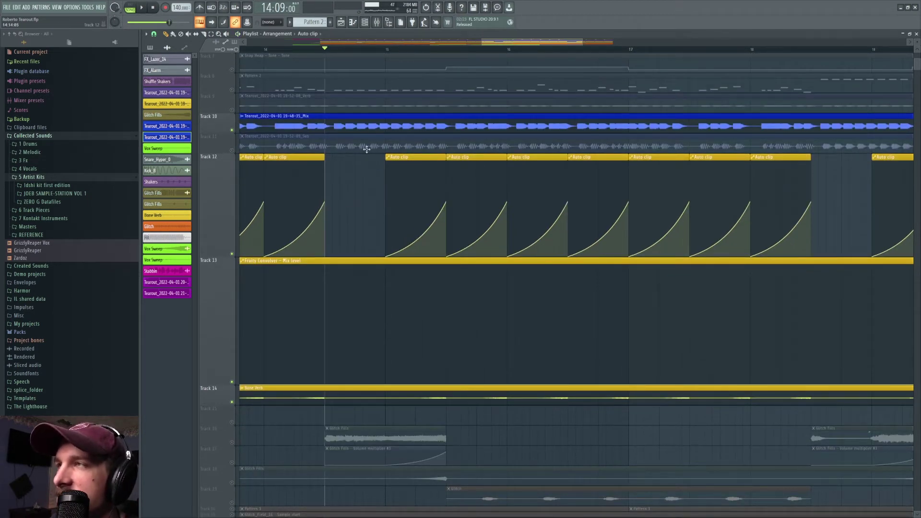
{"action": "scroll", "coordinate": [361, 49], "scroll_direction": "down", "scroll_amount": 5}
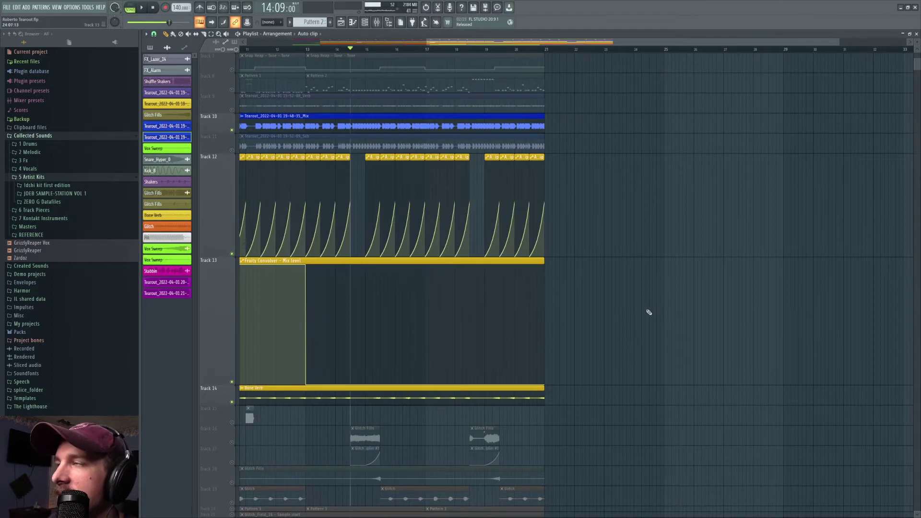
{"action": "scroll", "coordinate": [641, 283], "scroll_direction": "up", "scroll_amount": 2}
{"action": "scroll", "coordinate": [518, 50], "scroll_direction": "down", "scroll_amount": 4}
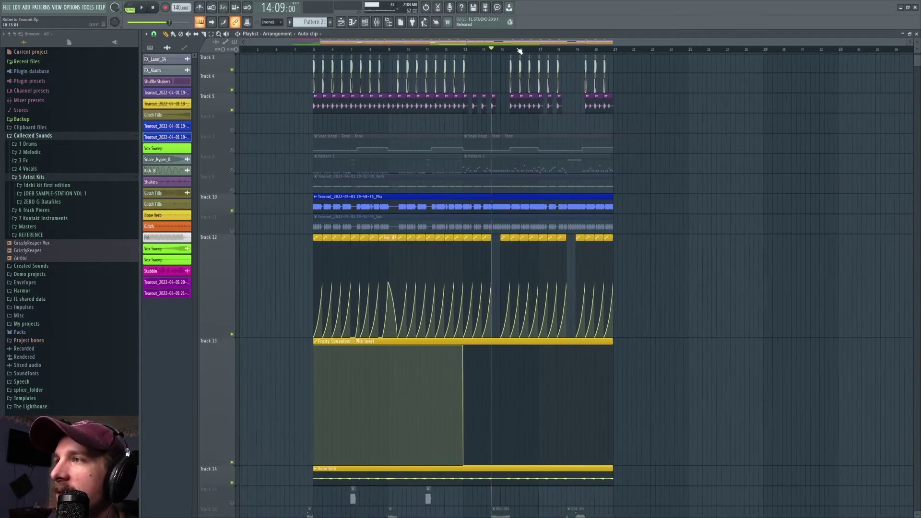
{"action": "right_click", "coordinate": [217, 386]}
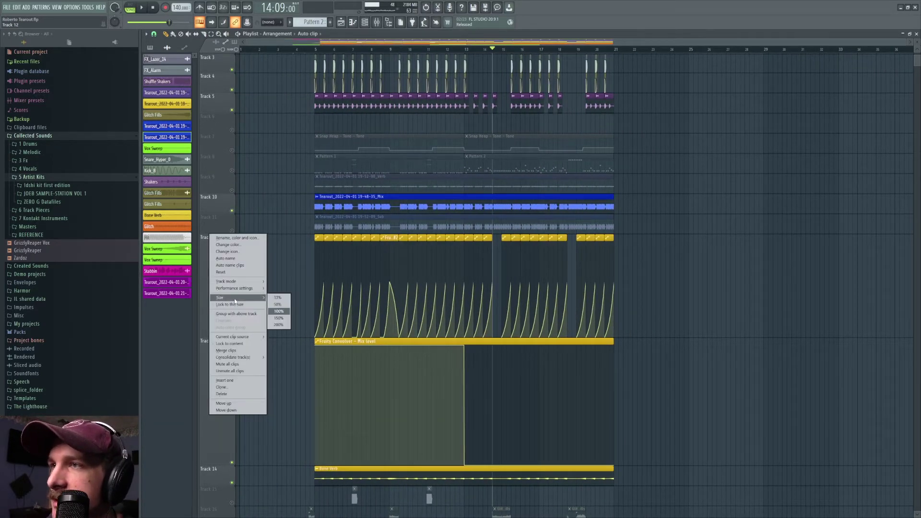
{"action": "left_click", "coordinate": [243, 308]}
{"action": "right_click", "coordinate": [220, 258]}
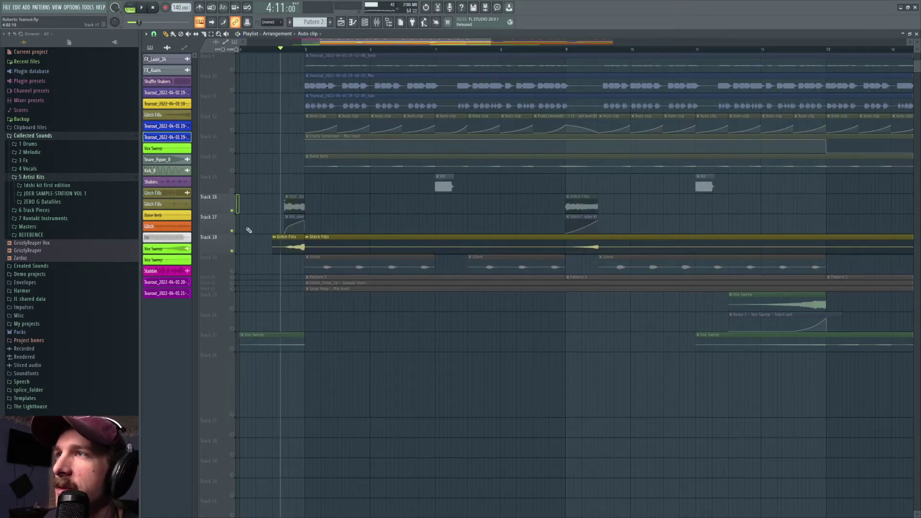
- Open the mixer and load Fruity Convolver into effect slot 6 of the Mix insert
{"action": "scroll", "coordinate": [310, 210], "scroll_direction": "up", "scroll_amount": 5}
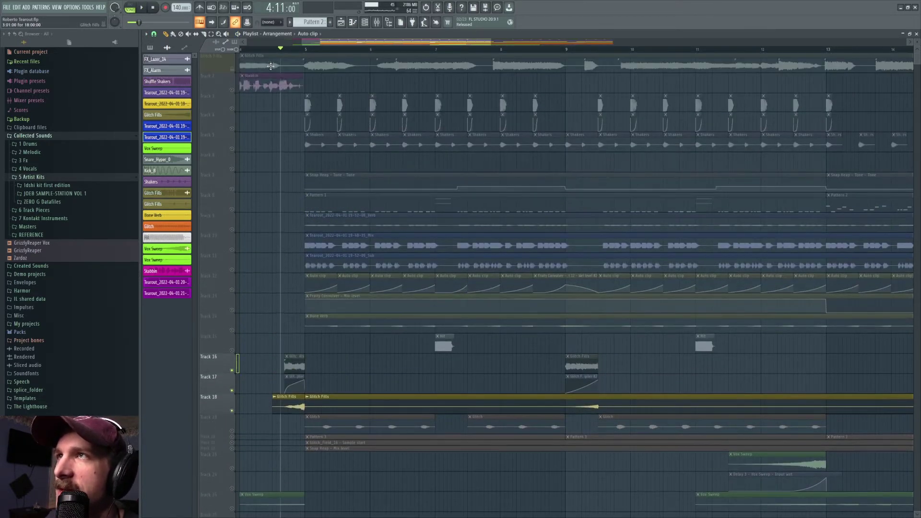
{"action": "left_click", "coordinate": [377, 22]}
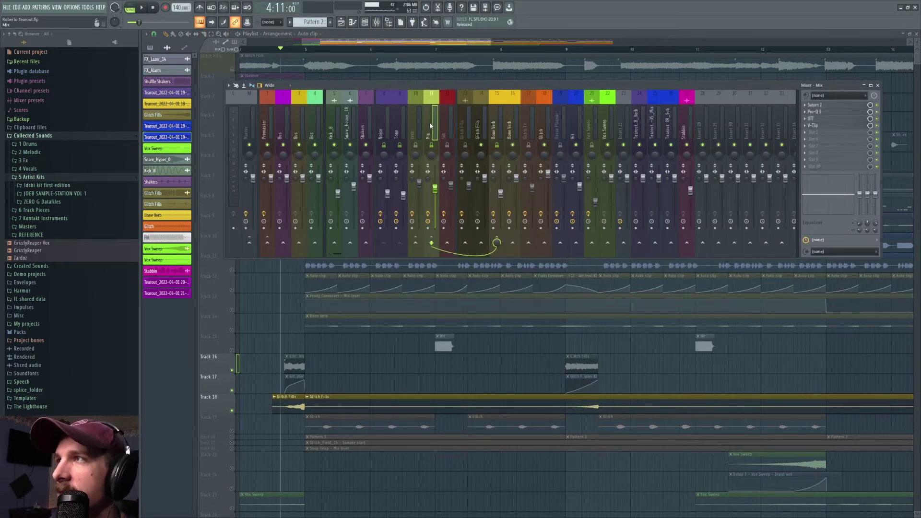
{"action": "left_click", "coordinate": [805, 142]}
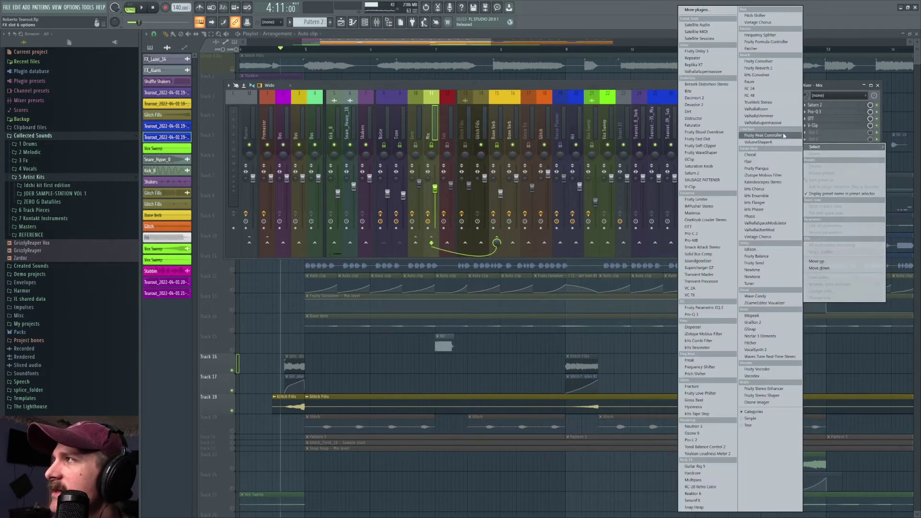
{"action": "left_click", "coordinate": [754, 64]}
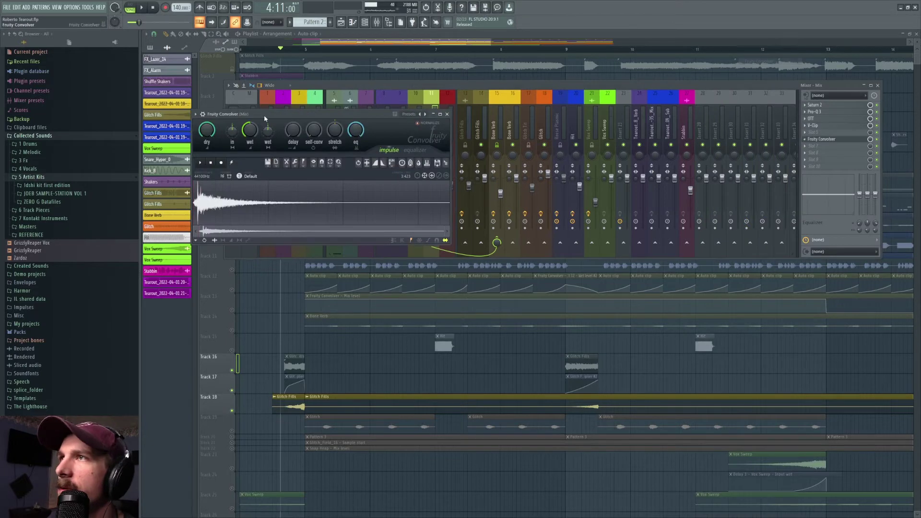
- Replace Fruity Convolver with kHs Convolver and load the Alien Choke impulse from the factory Glitches folder
{"action": "left_click", "coordinate": [806, 146]}
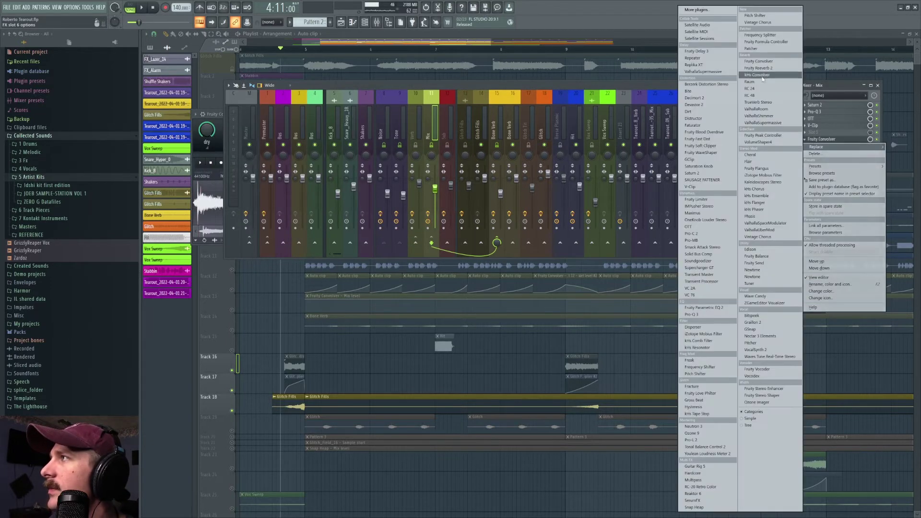
{"action": "left_click", "coordinate": [758, 76]}
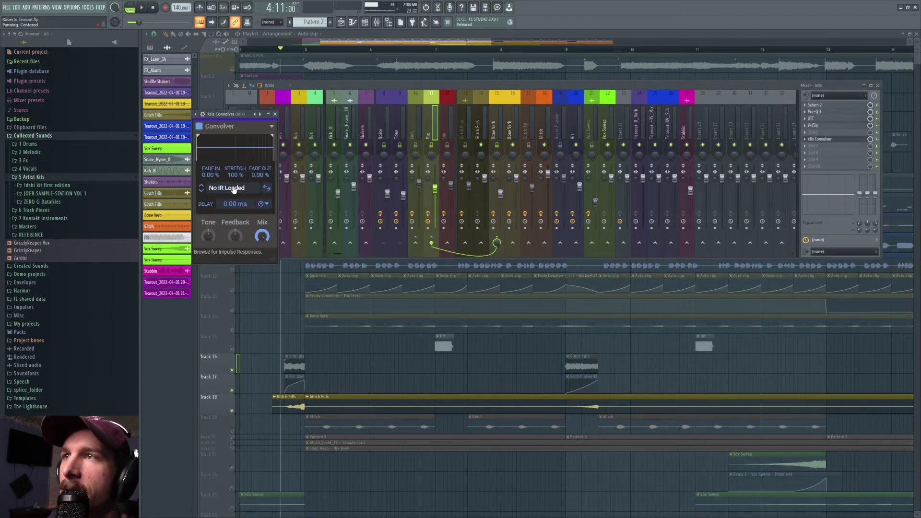
{"action": "left_click", "coordinate": [234, 189]}
{"action": "left_click", "coordinate": [290, 321]}
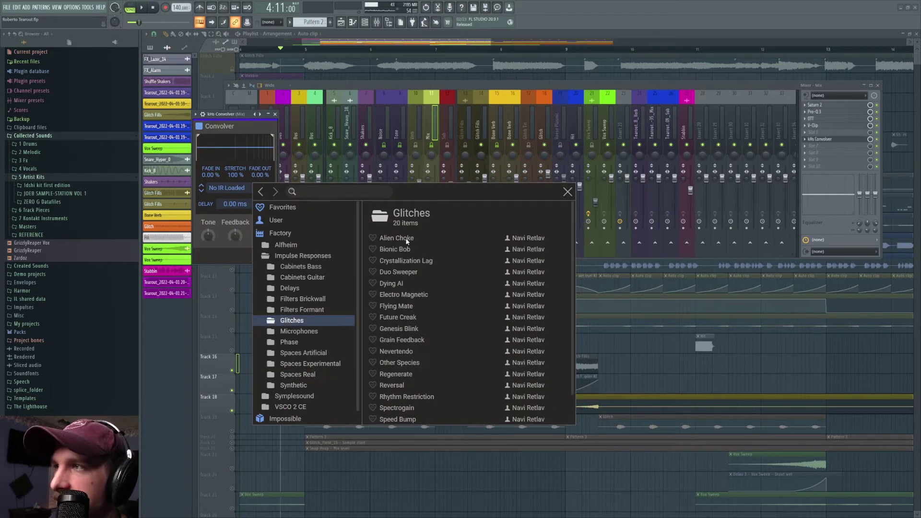
{"action": "left_click", "coordinate": [401, 240]}
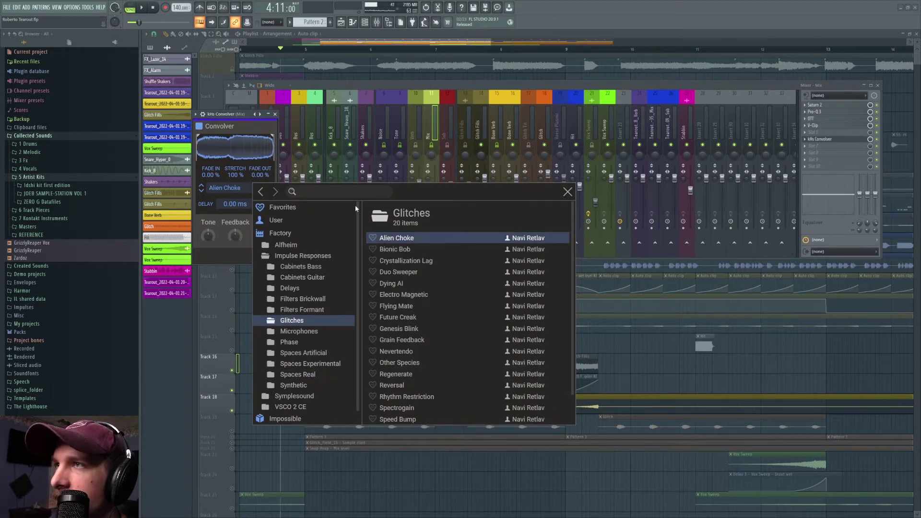
- Add Edison in the slot after kHs Convolver on the Mix insert and show its recording window
{"action": "left_click", "coordinate": [805, 146]}
{"action": "mouse_move", "coordinate": [811, 157]}
{"action": "left_click", "coordinate": [758, 250]}
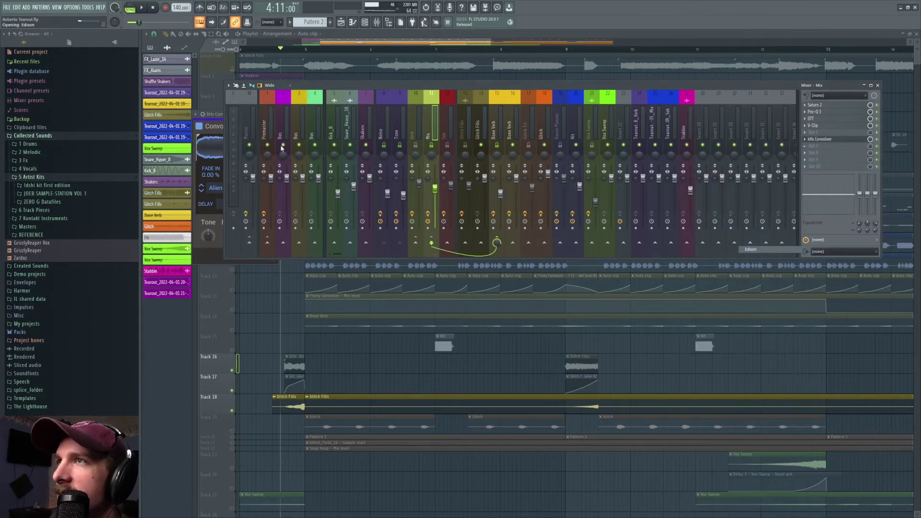
{"action": "left_click", "coordinate": [218, 117]}
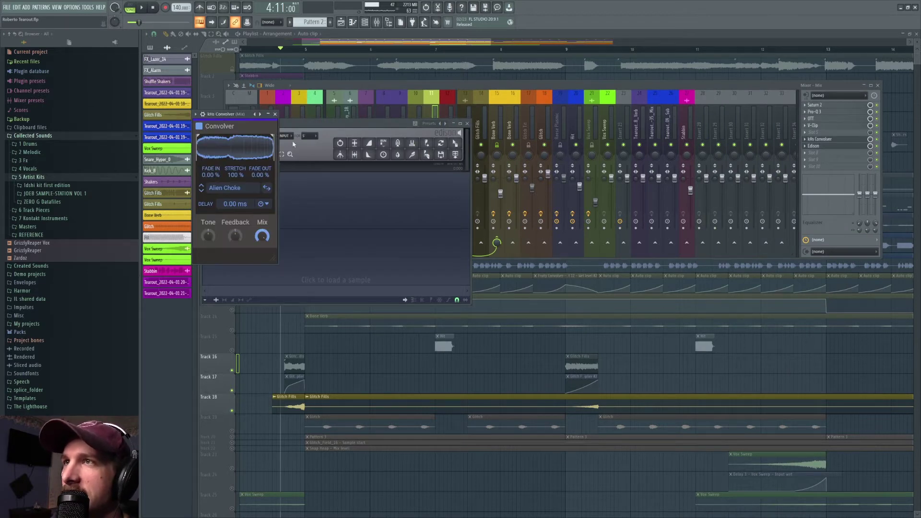
{"action": "left_click", "coordinate": [312, 123]}
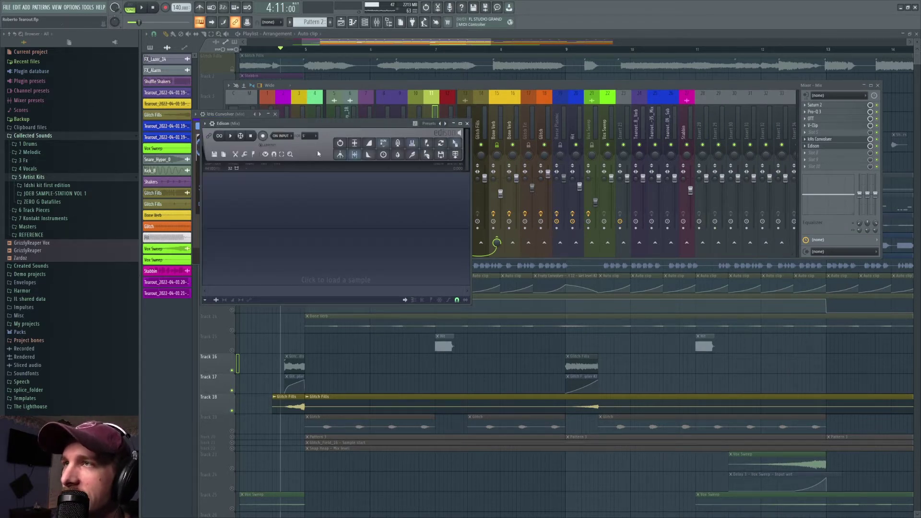
- Return to the Convolver and step through the Glitches impulses to Grain Feedback
{"action": "left_click", "coordinate": [223, 114]}
{"action": "left_click", "coordinate": [202, 191]}
{"action": "left_click", "coordinate": [202, 191]}
{"action": "left_click", "coordinate": [202, 191]}
{"action": "left_click", "coordinate": [202, 192]}
{"action": "left_click", "coordinate": [202, 191]}
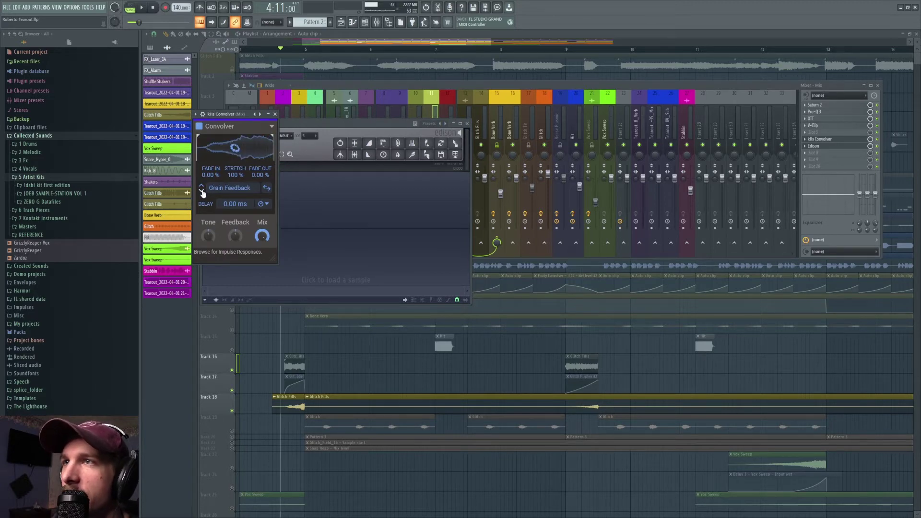
- Solo the long Glitch Fills recording on the first playlist track, play several parts of it, then stop
{"action": "left_click", "coordinate": [364, 43]}
{"action": "scroll", "coordinate": [365, 44], "scroll_direction": "down", "scroll_amount": 5}
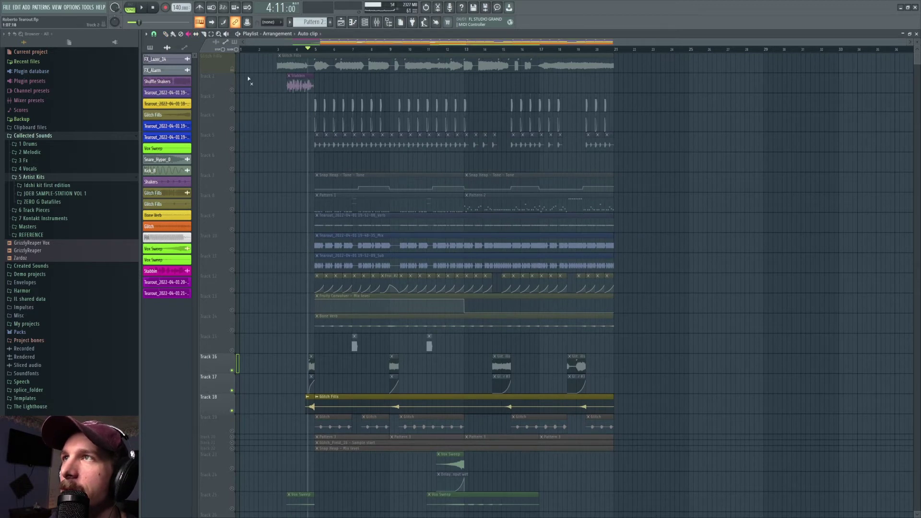
{"action": "right_click", "coordinate": [232, 70]}
{"action": "key", "text": "space"}
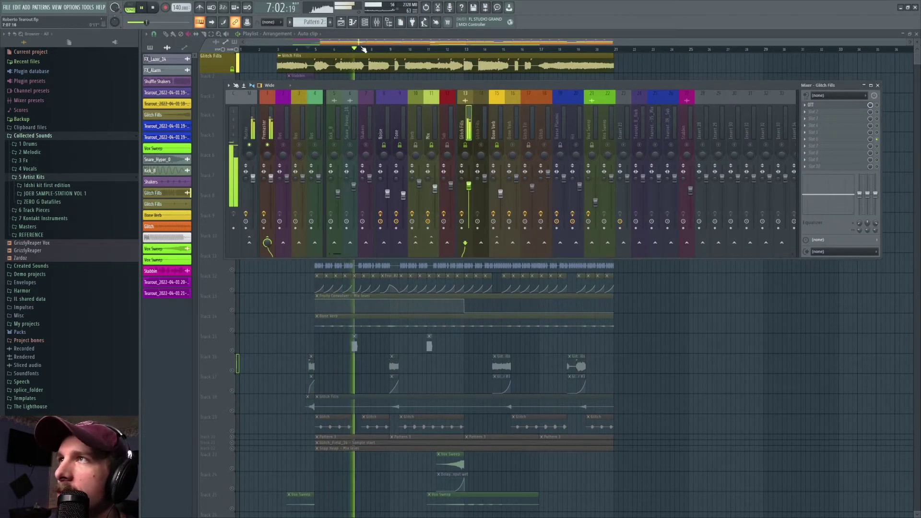
{"action": "left_click", "coordinate": [350, 44]}
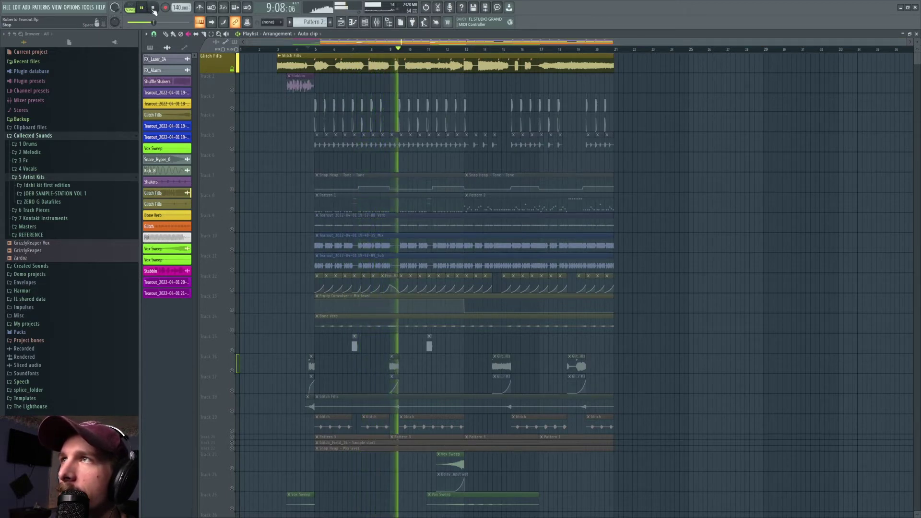
{"action": "left_click", "coordinate": [153, 9]}
- Solo Tracks 16 and 17 with the Glitch Fills clips and their automation, and place the playhead at 4:12:00
{"action": "scroll", "coordinate": [253, 256], "scroll_direction": "down", "scroll_amount": 4}
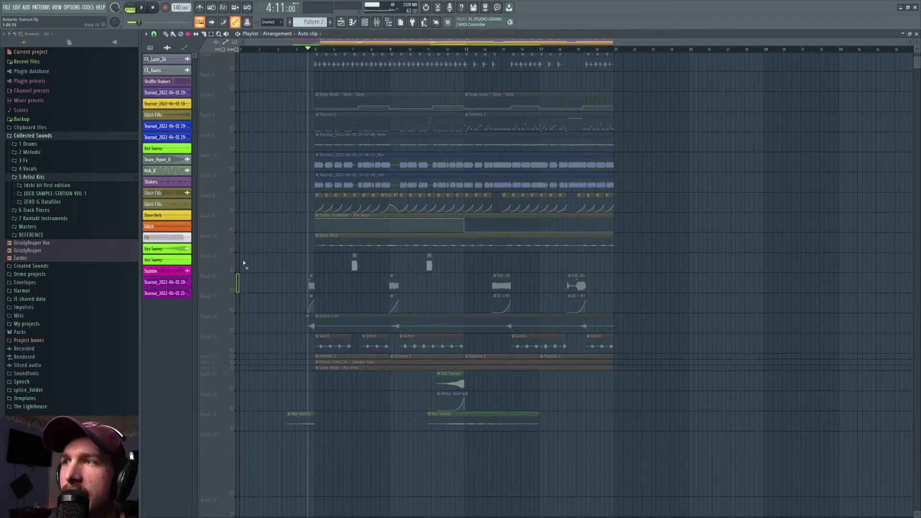
{"action": "right_click", "coordinate": [234, 289]}
{"action": "scroll", "coordinate": [259, 259], "scroll_direction": "down", "scroll_amount": 4}
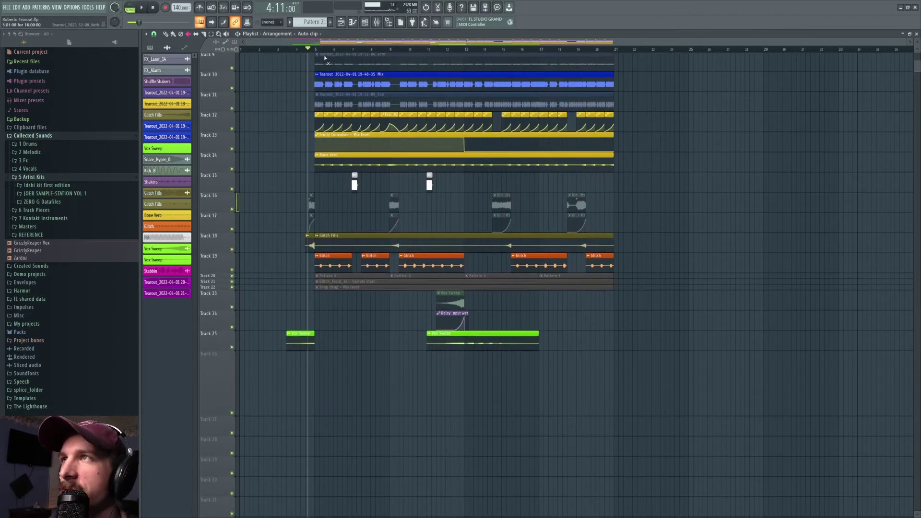
{"action": "scroll", "coordinate": [309, 51], "scroll_direction": "up", "scroll_amount": 2}
{"action": "scroll", "coordinate": [310, 52], "scroll_direction": "up", "scroll_amount": 2}
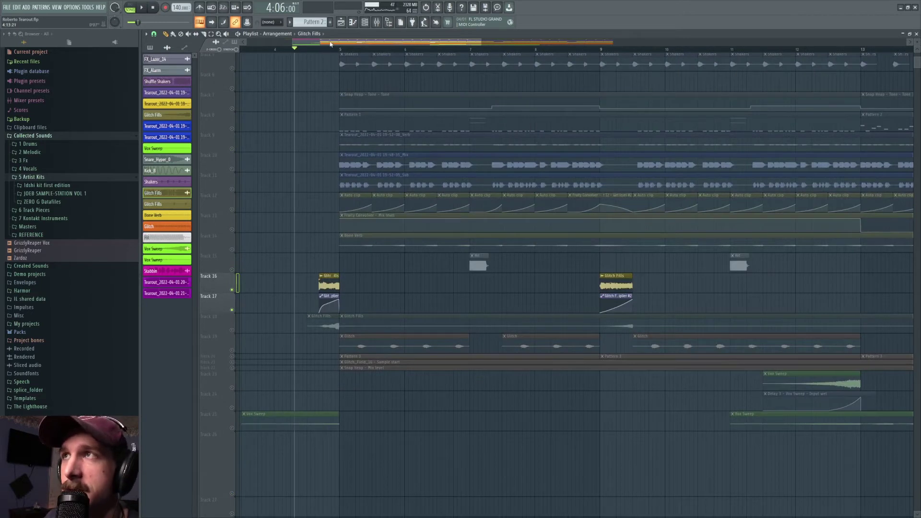
{"action": "left_click_drag", "start_coordinate": [330, 43], "coordinate": [282, 52]}
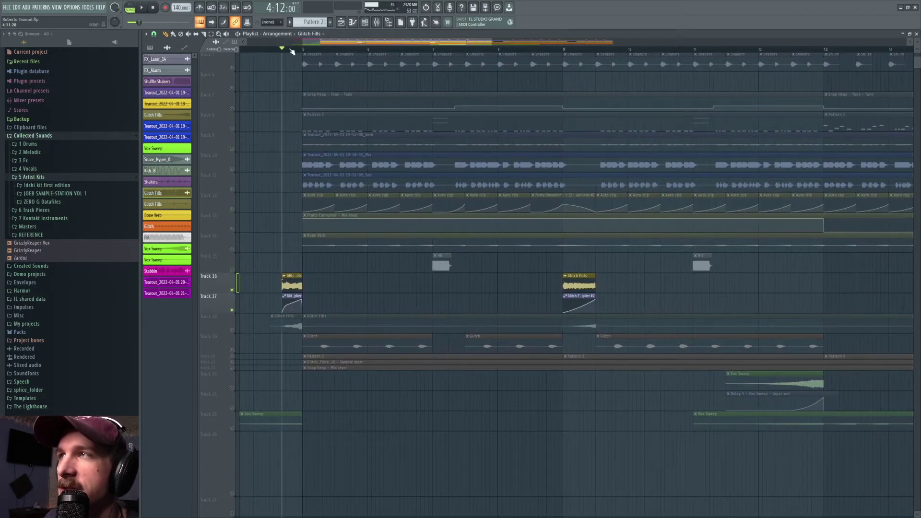
- Check the Glitch Fills insert's effects in the mixer, close it, and play the first Glitch Fills clip from 4:12:00
{"action": "left_click", "coordinate": [378, 23]}
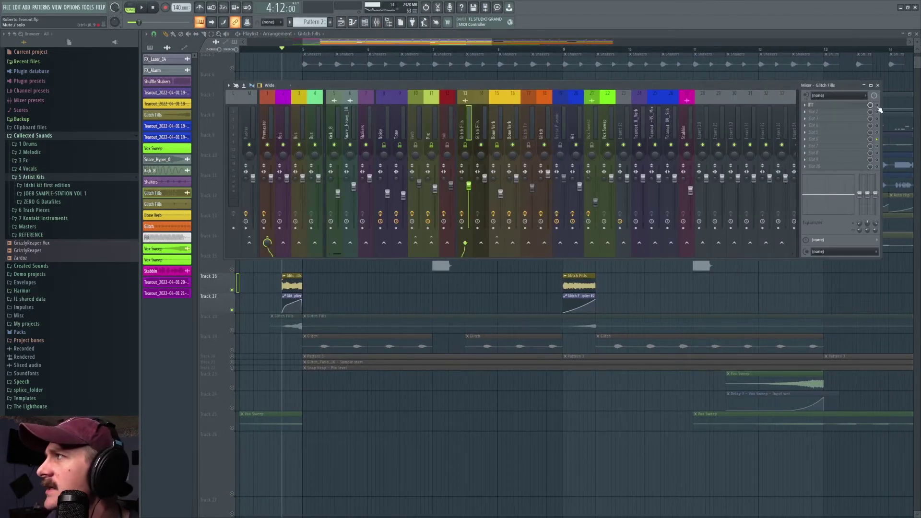
{"action": "key", "text": "F9"}
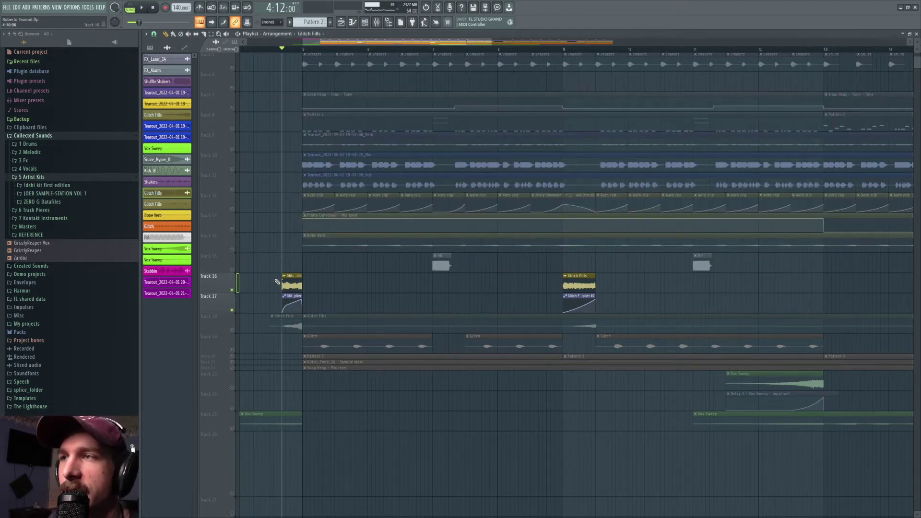
{"action": "key", "text": "space"}
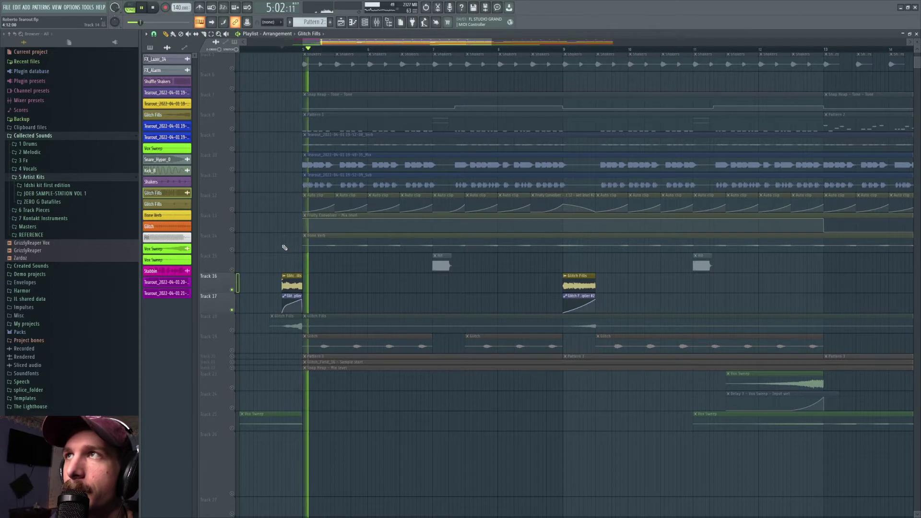
- Play the second Glitch Fills clip from 8:16:00, stop, and move the playhead to the third clip at 14:09:00
{"action": "scroll", "coordinate": [389, 47], "scroll_direction": "down", "scroll_amount": 2}
{"action": "left_click", "coordinate": [445, 49]}
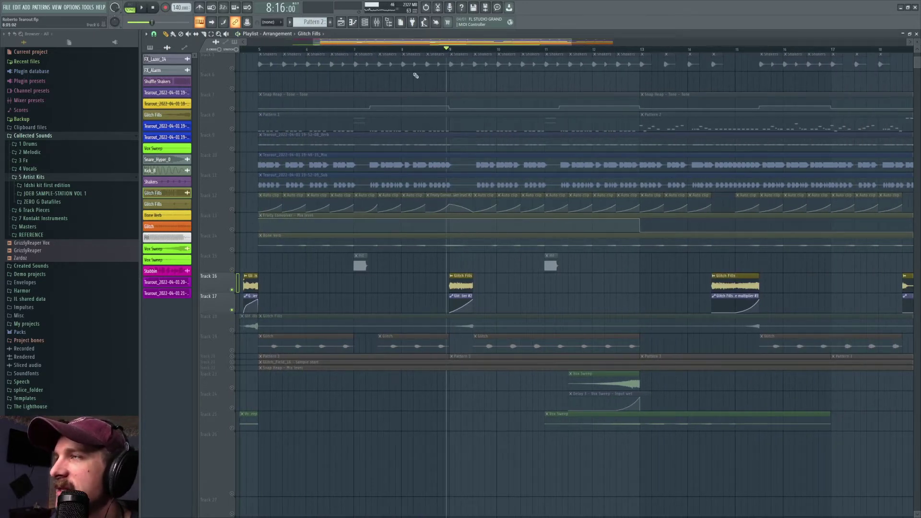
{"action": "key", "text": "space"}
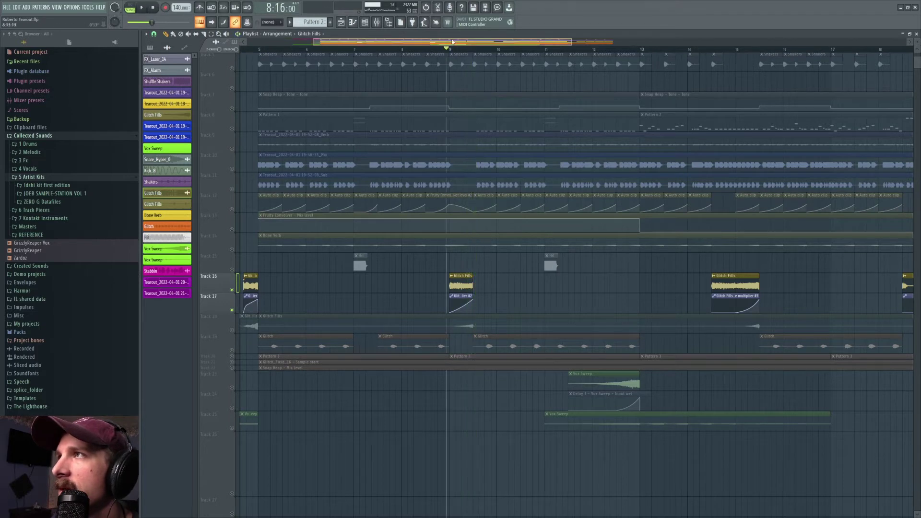
{"action": "left_click_drag", "start_coordinate": [452, 42], "coordinate": [519, 42]}
{"action": "left_click", "coordinate": [538, 49]}
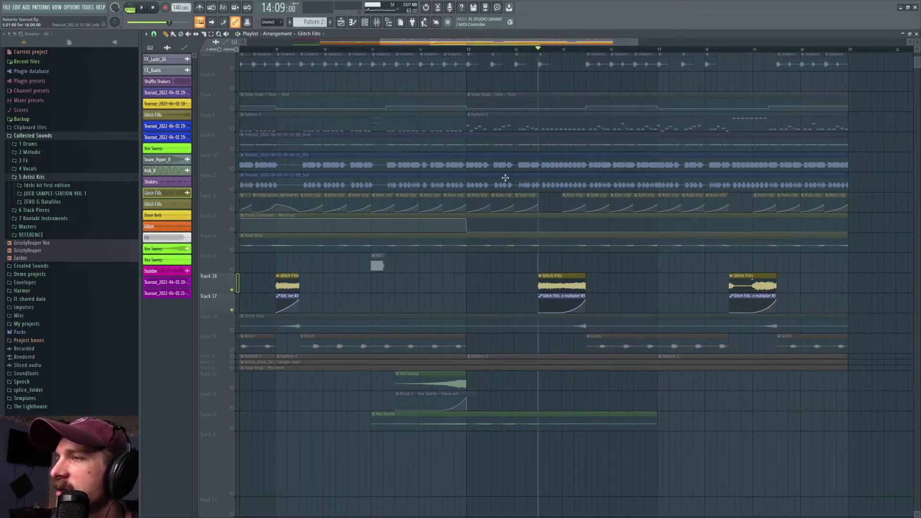
- Play the third Glitch Fills clip from 14:09:00, then the last one from 18:07:00, stopping after each
{"action": "key", "text": "space"}
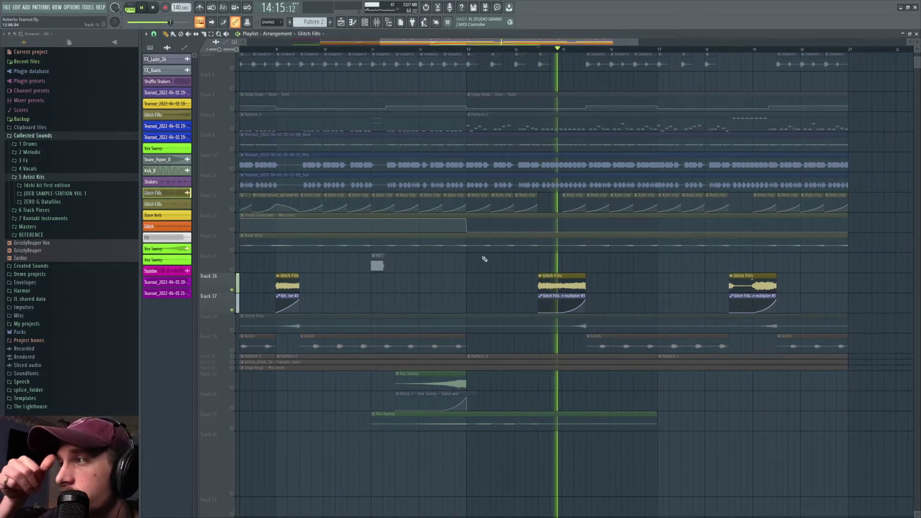
{"action": "key", "text": "space"}
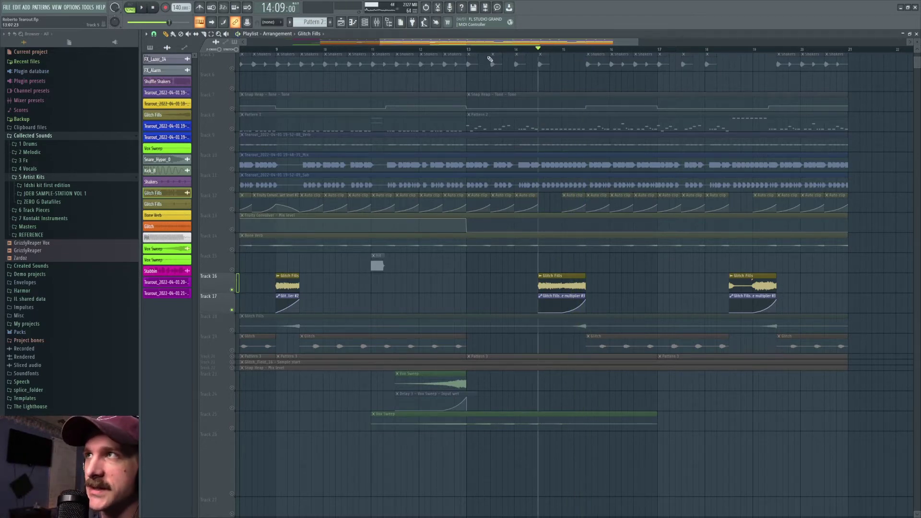
{"action": "scroll", "coordinate": [490, 59], "scroll_direction": "down", "scroll_amount": 3}
{"action": "scroll", "coordinate": [492, 51], "scroll_direction": "down", "scroll_amount": 2}
{"action": "scroll", "coordinate": [469, 224], "scroll_direction": "up", "scroll_amount": 4}
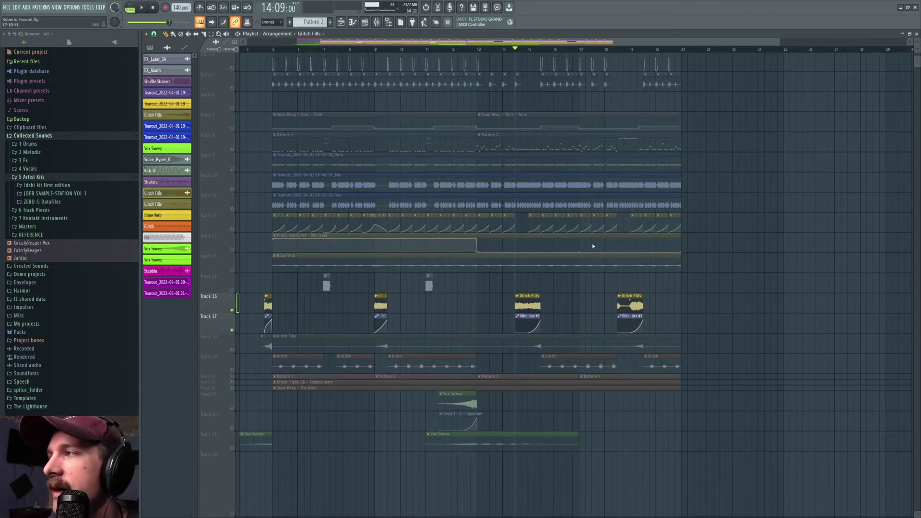
{"action": "left_click", "coordinate": [614, 50]}
{"action": "key", "text": "space"}
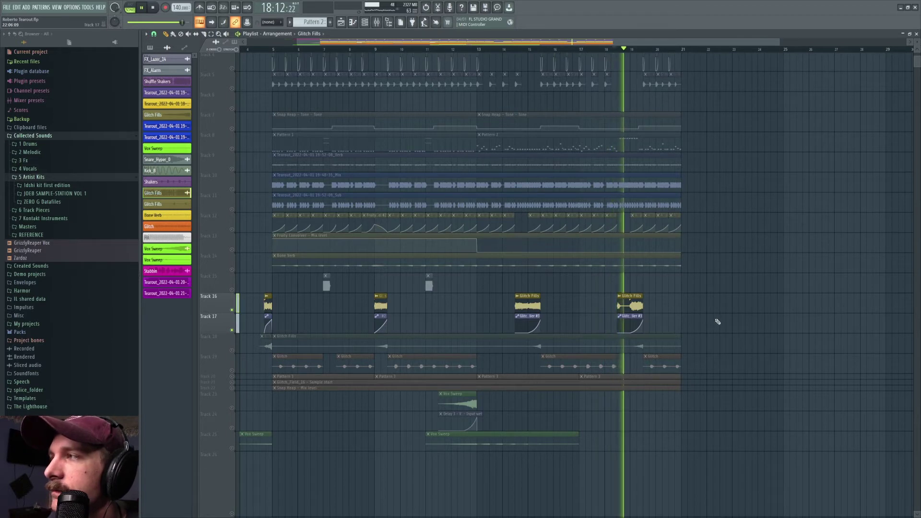
{"action": "key", "text": "space"}
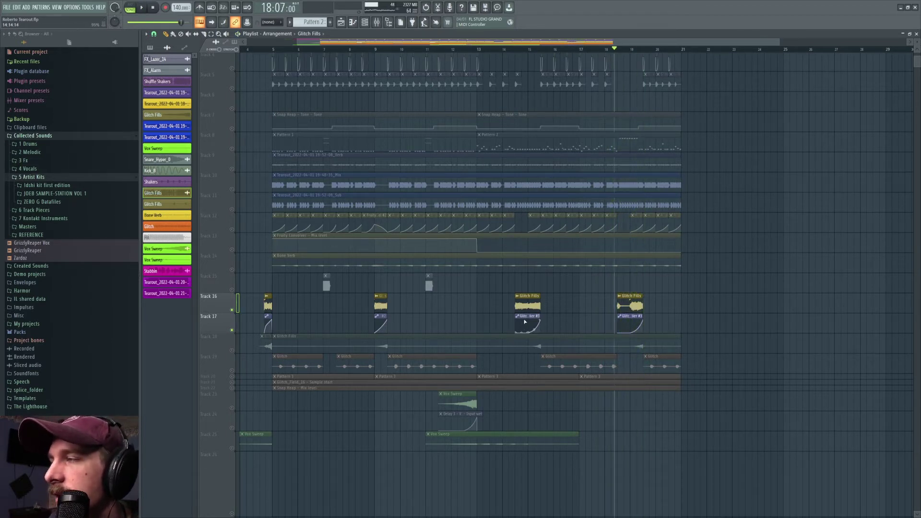
- Unsolo the Glitch Fills tracks, mute Track 8, and play the mix from 18:07:00, 14:09:00 and 9:01:00
{"action": "right_click", "coordinate": [236, 311]}
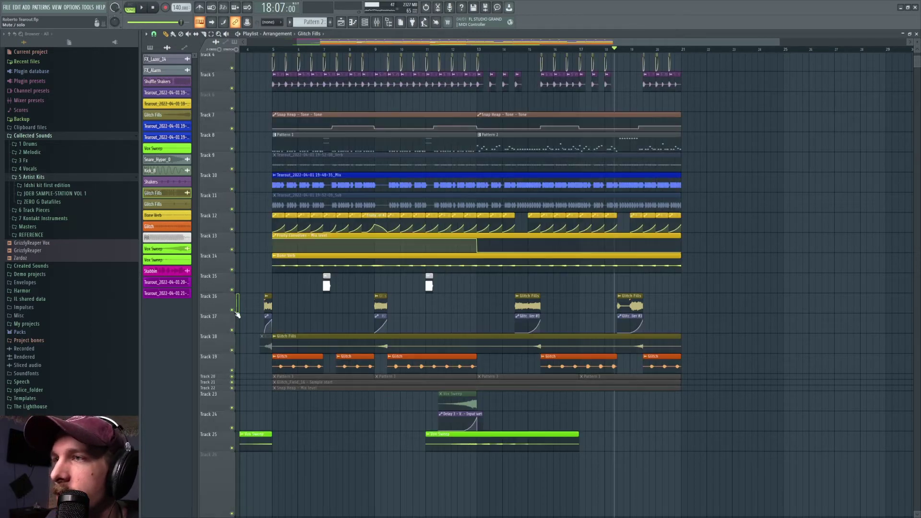
{"action": "key", "text": "space"}
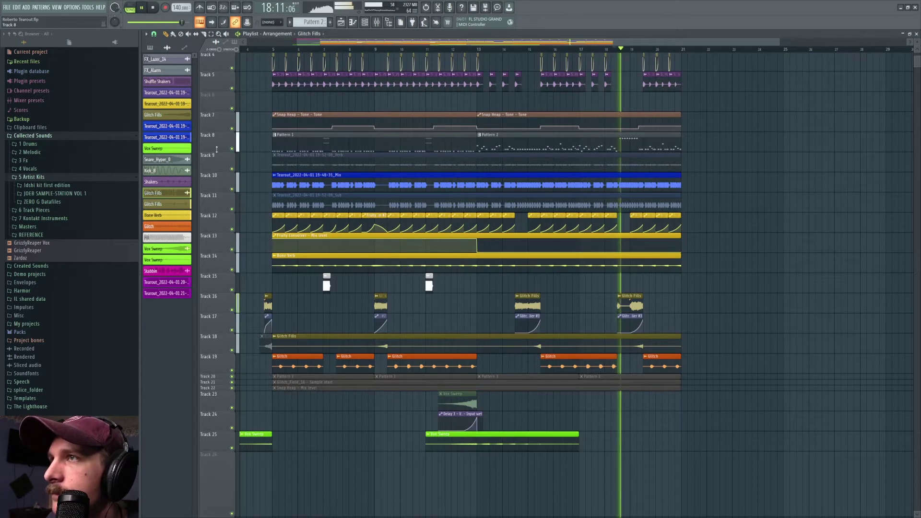
{"action": "left_click", "coordinate": [231, 149]}
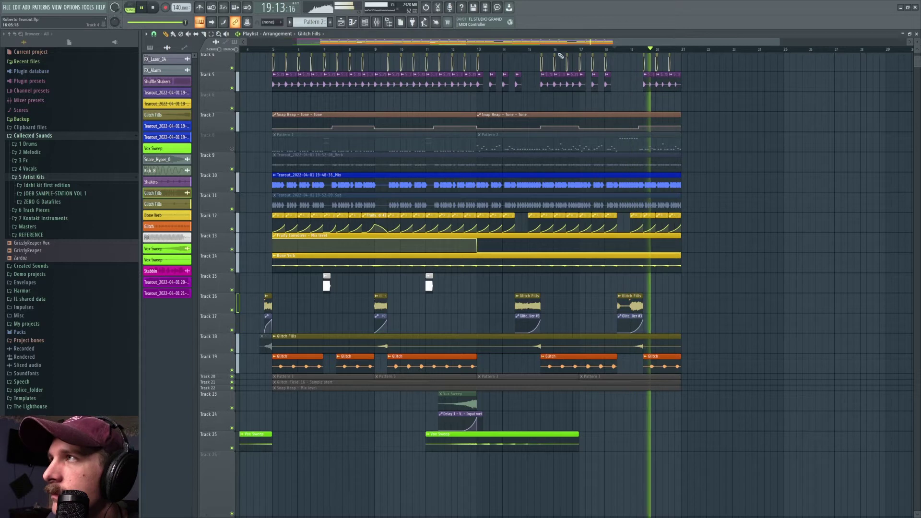
{"action": "left_click", "coordinate": [516, 49]}
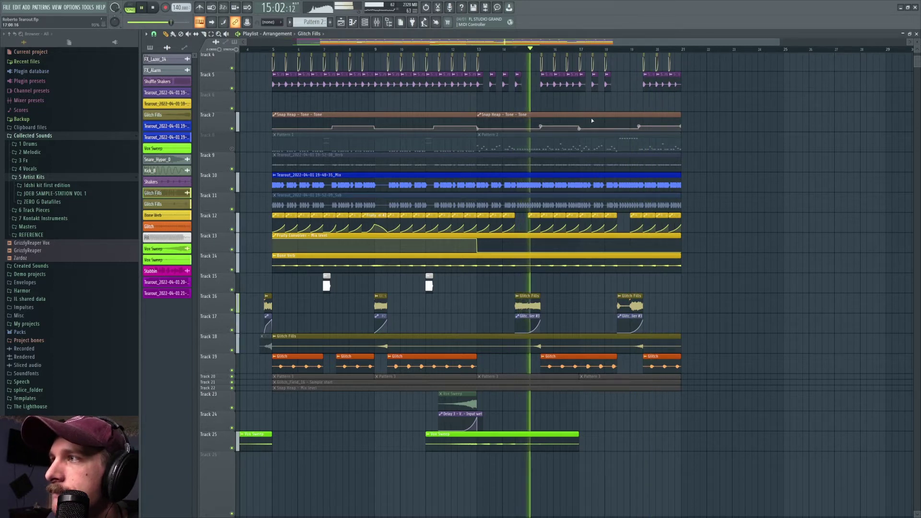
{"action": "key", "text": "space"}
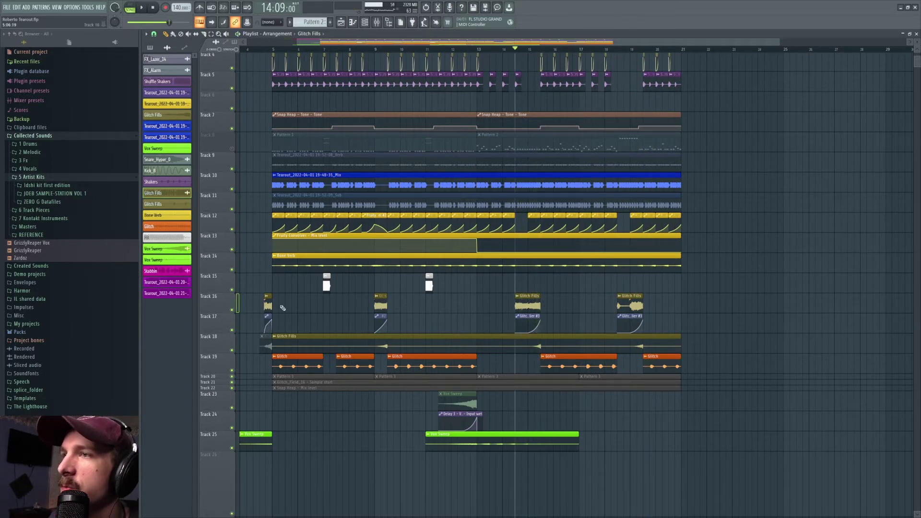
{"action": "left_click", "coordinate": [375, 49]}
{"action": "key", "text": "space"}
{"action": "key", "text": "space"}
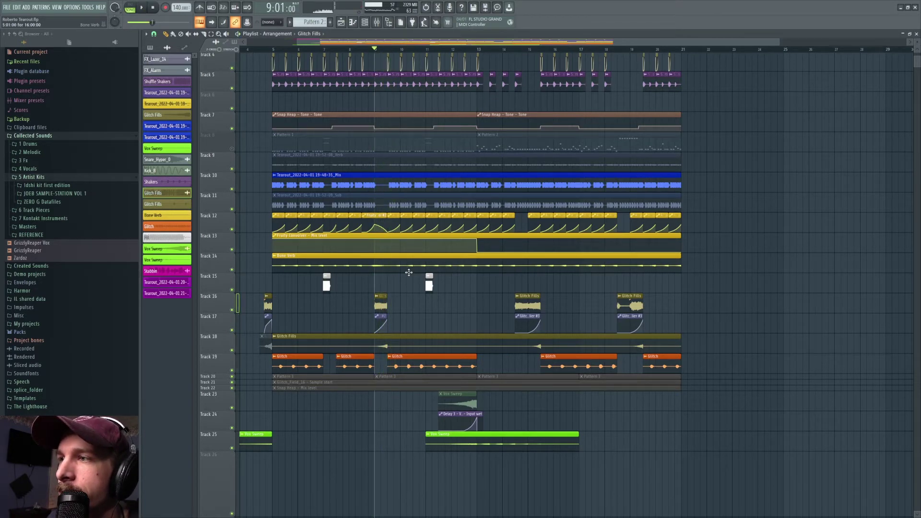
- Solo Track 19 with the Glitch clips and play it from 4:15:00, then stop
{"action": "scroll", "coordinate": [237, 295], "scroll_direction": "down", "scroll_amount": 3}
{"action": "left_click", "coordinate": [231, 290]}
{"action": "left_click", "coordinate": [274, 54]}
{"action": "left_click", "coordinate": [275, 50]}
{"action": "left_click", "coordinate": [269, 50]}
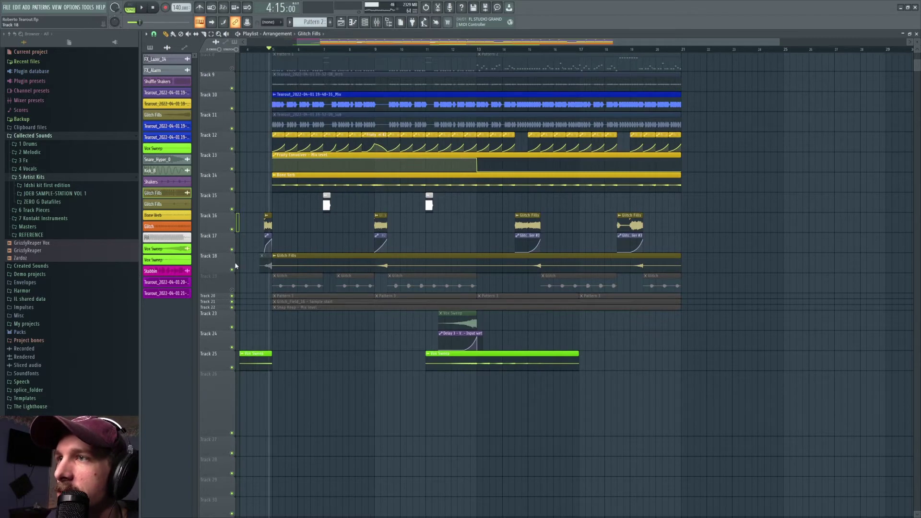
{"action": "left_click", "coordinate": [231, 290]}
{"action": "right_click", "coordinate": [232, 290]}
{"action": "key", "text": "space"}
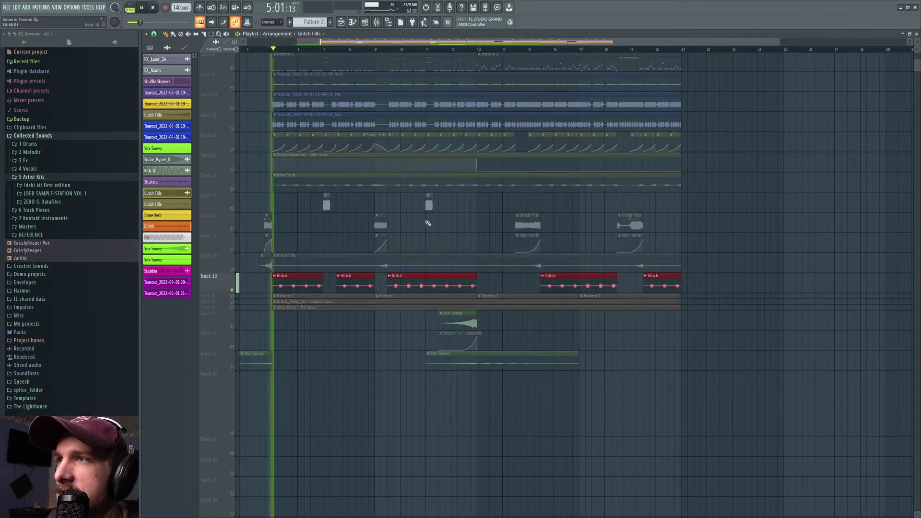
{"action": "left_click", "coordinate": [376, 22]}
{"action": "key", "text": "space"}
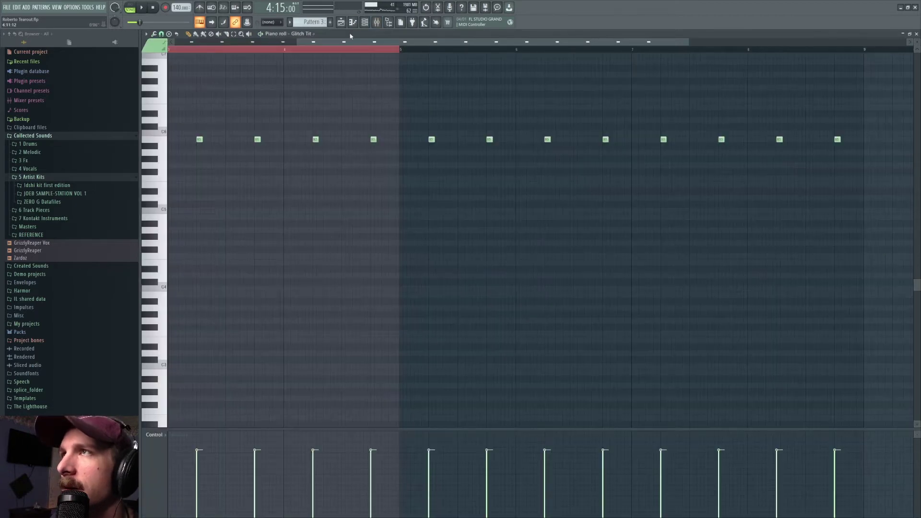
- Open the orange glitch channel of Pattern 3 from the channel rack and view its Glitch_Field_16 sample and Granulizer settings
{"action": "left_click", "coordinate": [364, 22]}
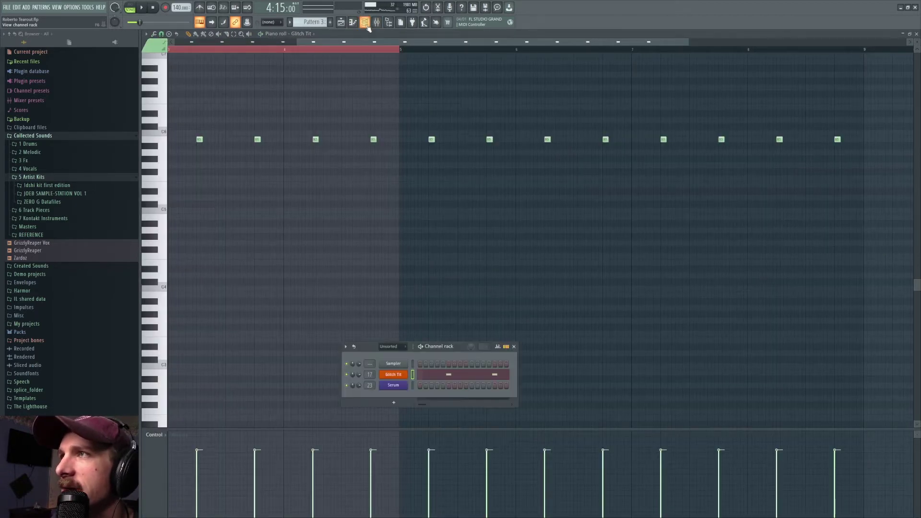
{"action": "left_click", "coordinate": [402, 376]}
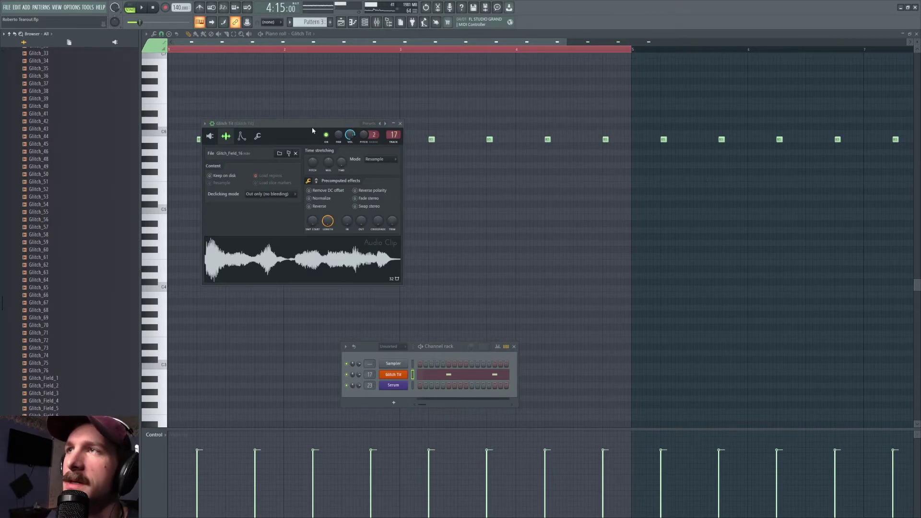
{"action": "left_click_drag", "start_coordinate": [312, 130], "coordinate": [316, 128]}
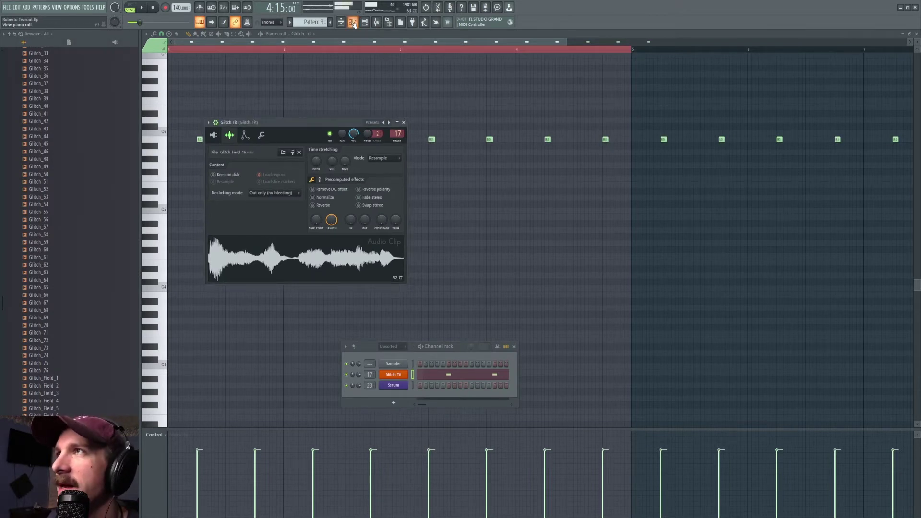
{"action": "left_click", "coordinate": [213, 135]}
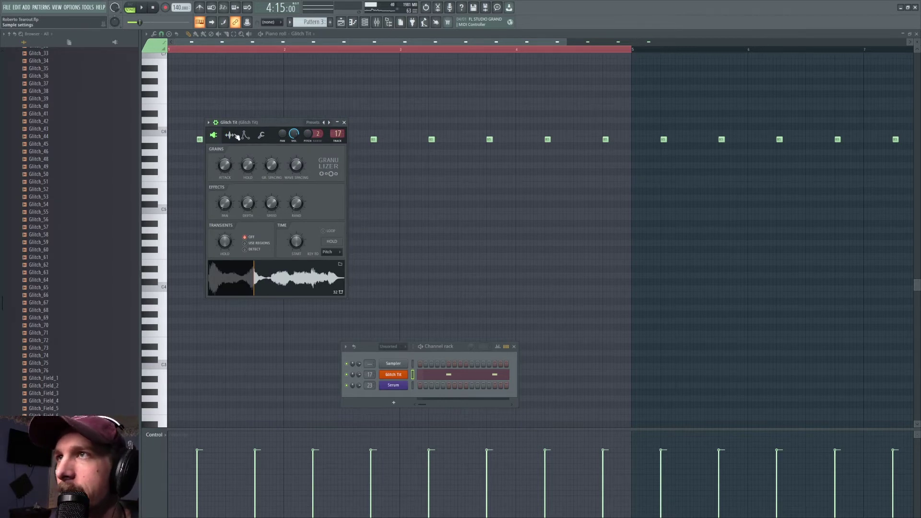
{"action": "left_click", "coordinate": [209, 123]}
{"action": "left_click", "coordinate": [236, 125]}
{"action": "left_click_drag", "start_coordinate": [238, 125], "coordinate": [258, 135]}
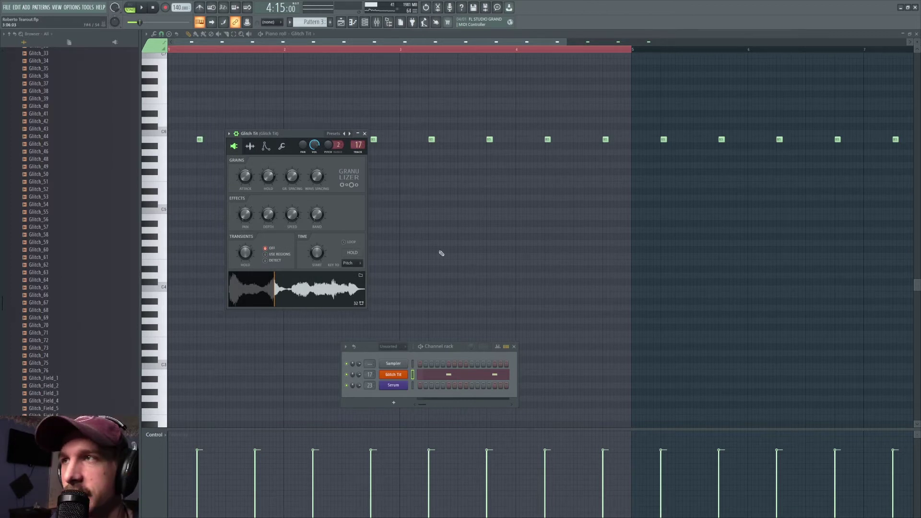
- Close and reopen the glitch channel's Granulizer window, play its pattern from 4:15:00, return to the playlist and stop
{"action": "left_click", "coordinate": [407, 376]}
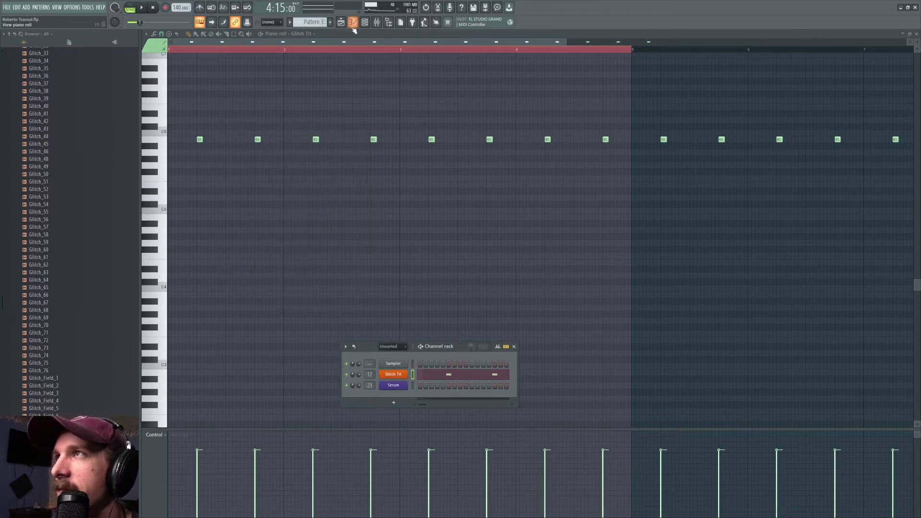
{"action": "key", "text": "space"}
{"action": "left_click", "coordinate": [400, 378]}
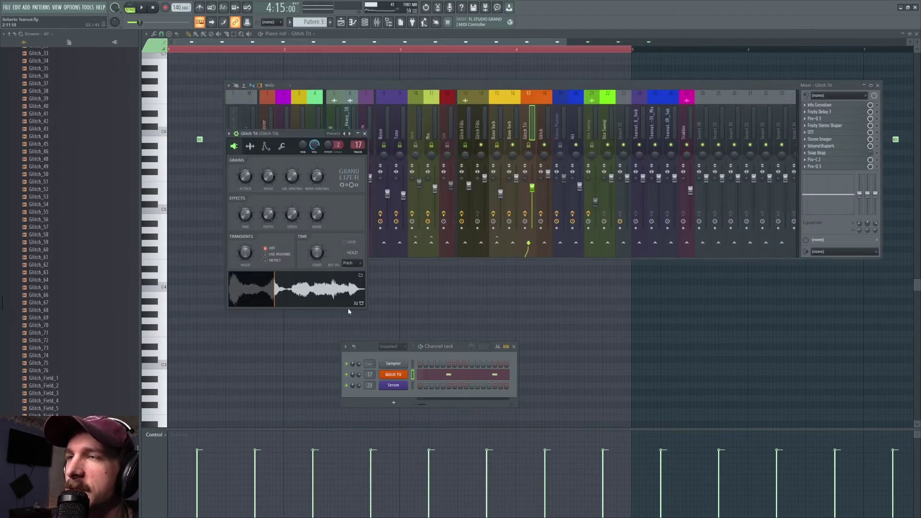
{"action": "key", "text": "space"}
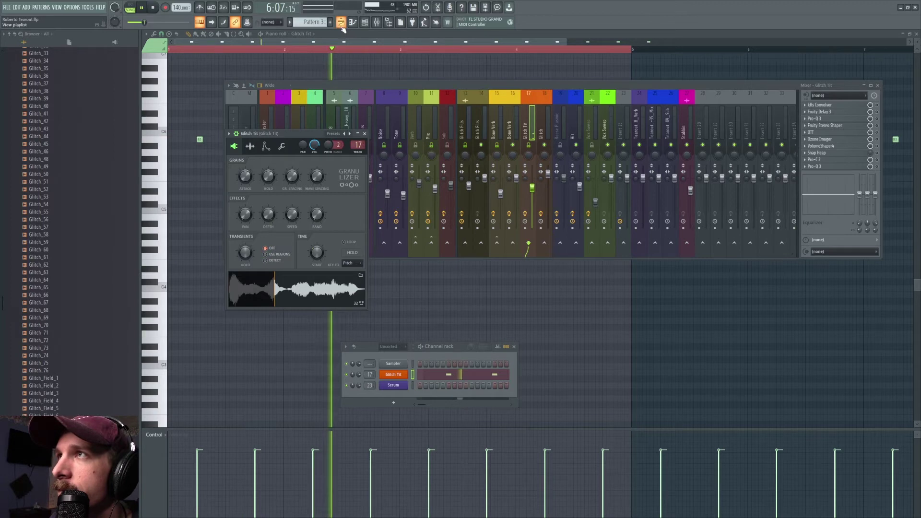
{"action": "key", "text": "F5"}
{"action": "scroll", "coordinate": [365, 50], "scroll_direction": "up", "scroll_amount": 3}
{"action": "key", "text": "space"}
- Place the playhead at 8:09:00 and play the soloed Pattern 3 clips with their Sample start and Snap Heap automation
{"action": "left_click_drag", "start_coordinate": [392, 40], "coordinate": [371, 46]}
{"action": "scroll", "coordinate": [377, 51], "scroll_direction": "down", "scroll_amount": 2}
{"action": "left_click", "coordinate": [406, 50]}
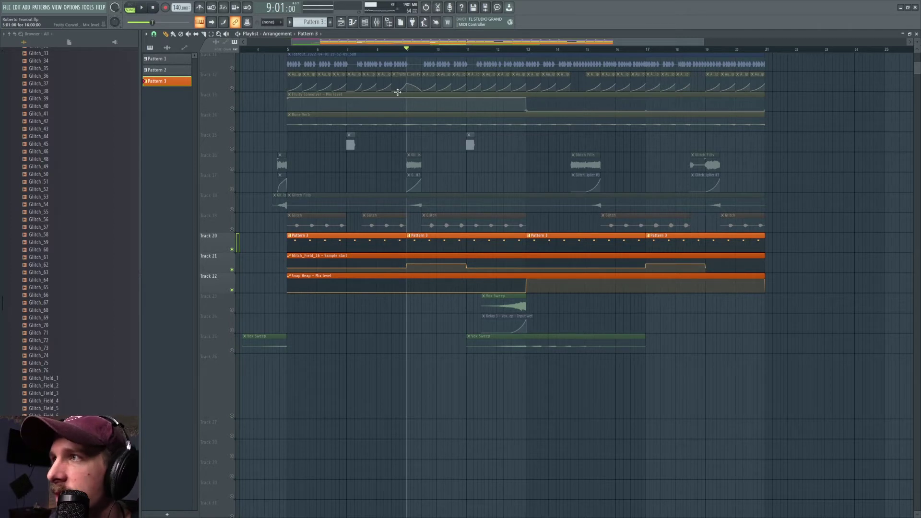
{"action": "left_click", "coordinate": [381, 50]}
{"action": "scroll", "coordinate": [382, 49], "scroll_direction": "down", "scroll_amount": 2}
{"action": "key", "text": "space"}
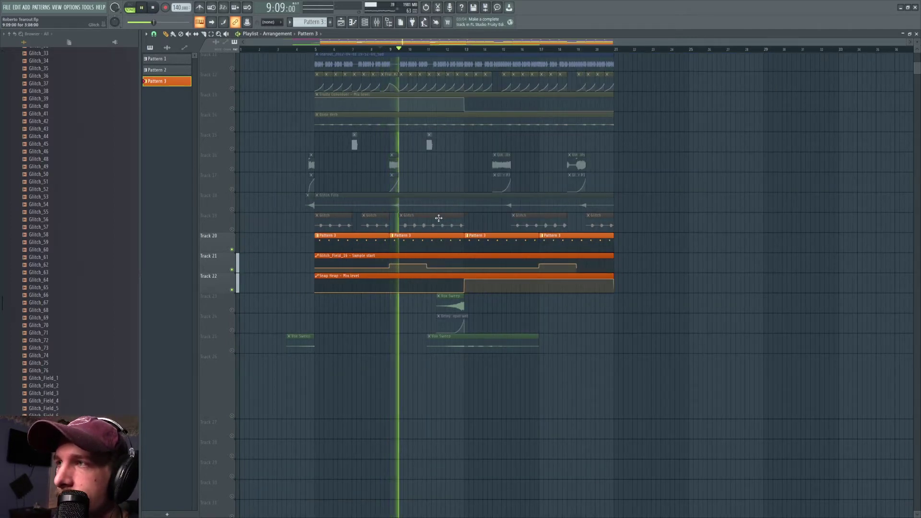
{"action": "key", "text": "space"}
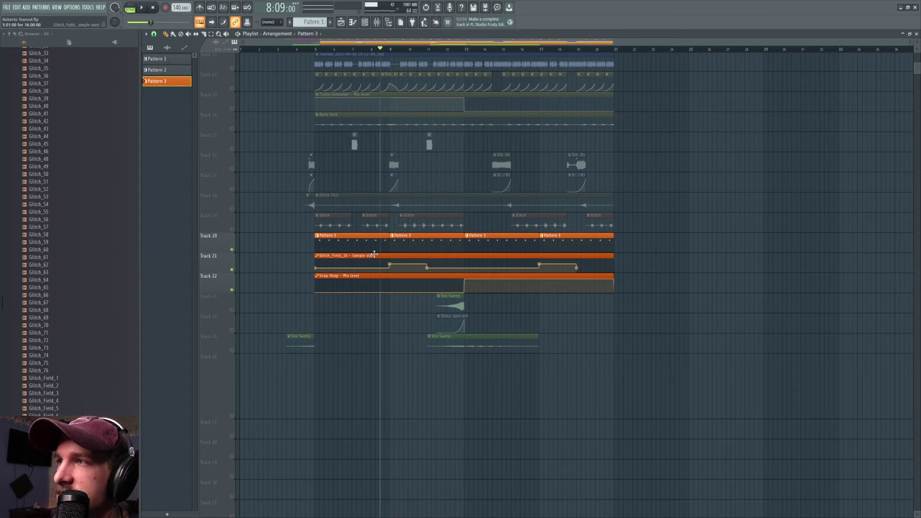
- Reopen the glitch channel's Granulizer, adjust its sample start, and play from 8:09:00 to watch the automated start point
{"action": "left_click", "coordinate": [365, 22]}
{"action": "left_click", "coordinate": [401, 375]}
{"action": "left_click_drag", "start_coordinate": [318, 249], "coordinate": [319, 250]}
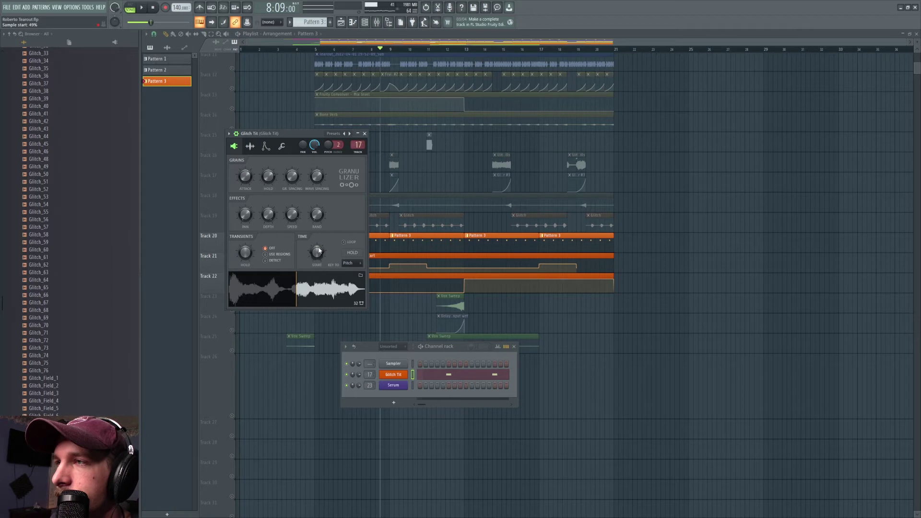
{"action": "key", "text": "space"}
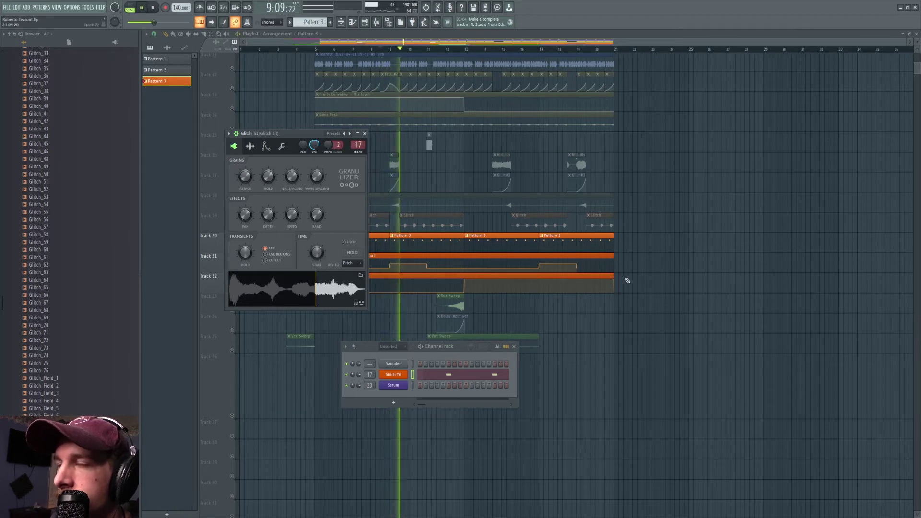
{"action": "key", "text": "space"}
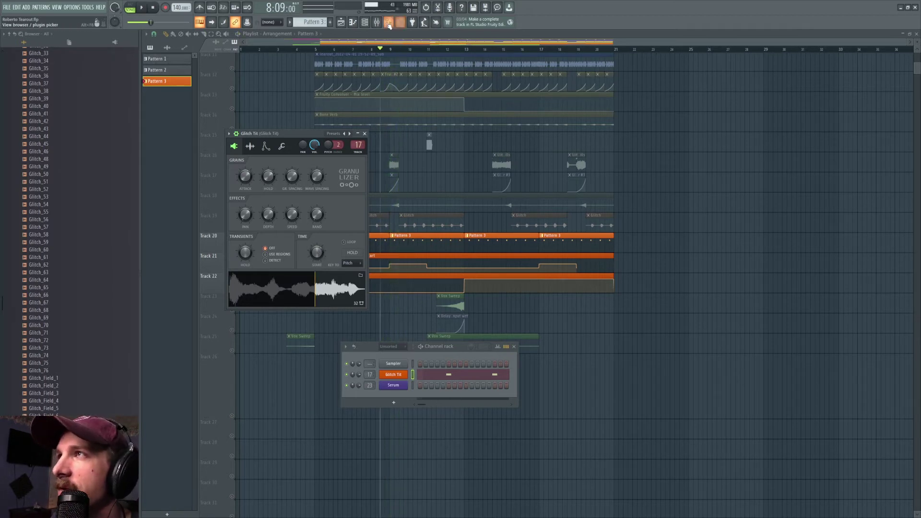
- Enable kHs Convolver on the glitch channel's insert, play from 8:09:00, and check its Disperse 320 ms preset in the impulse browser
{"action": "left_click", "coordinate": [376, 22]}
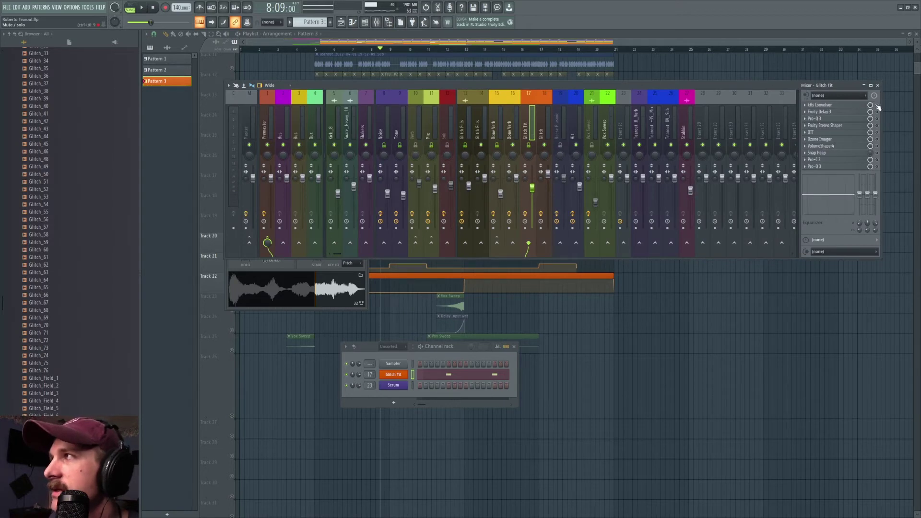
{"action": "left_click", "coordinate": [836, 105]}
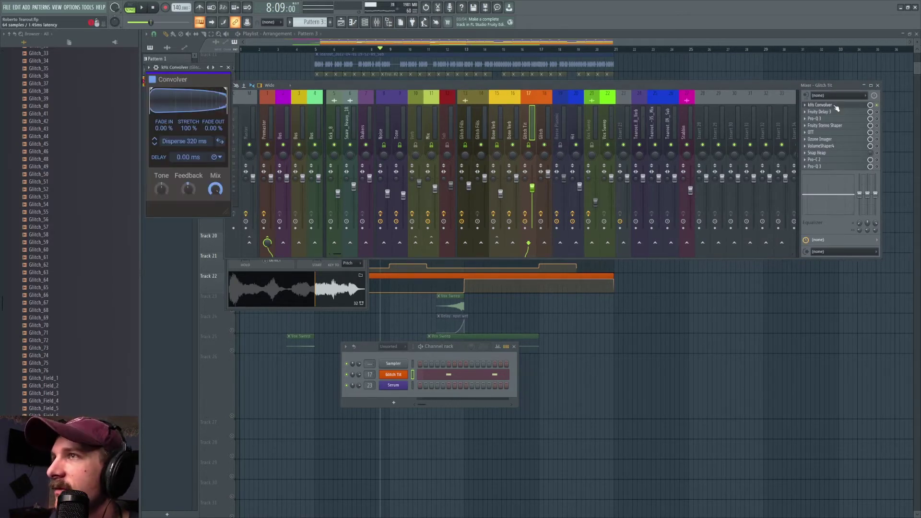
{"action": "key", "text": "space"}
{"action": "key", "text": "space"}
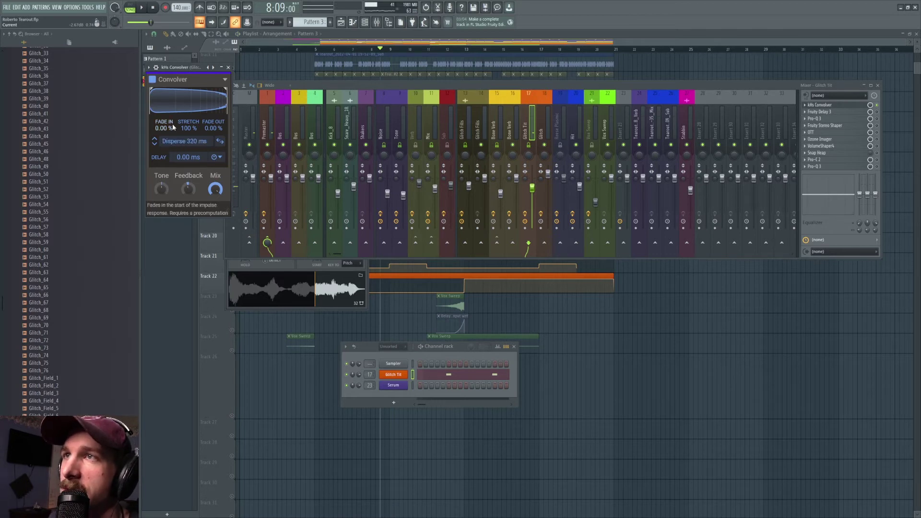
{"action": "left_click", "coordinate": [172, 140]}
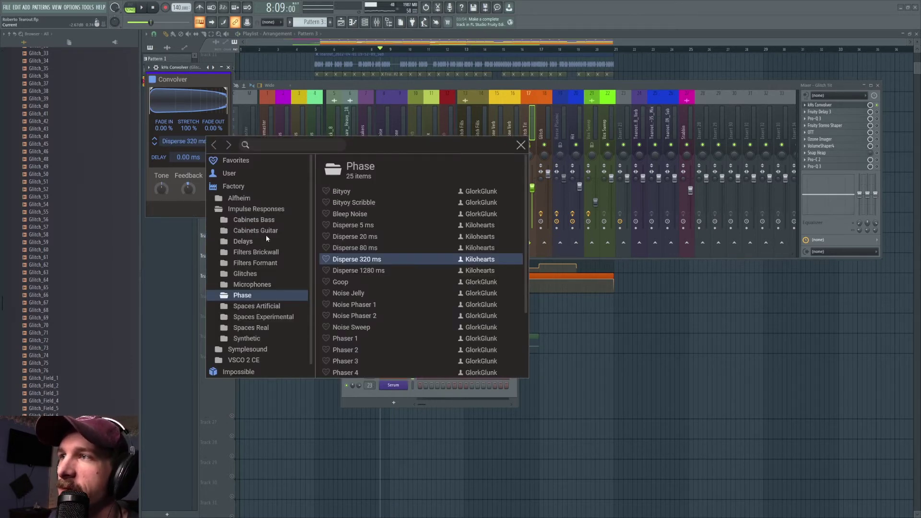
{"action": "left_click", "coordinate": [181, 140]}
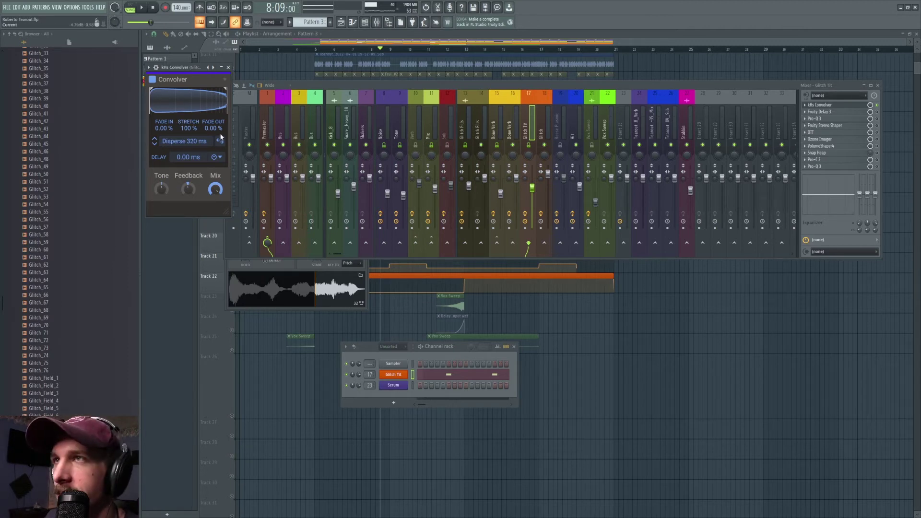
- Enable and open Fruity Delay 3 on the same insert, then play the glitch pattern through it from 8:09:00
{"action": "left_click", "coordinate": [877, 112]}
{"action": "left_click", "coordinate": [836, 112]}
{"action": "left_click", "coordinate": [836, 113]}
{"action": "left_click", "coordinate": [837, 112]}
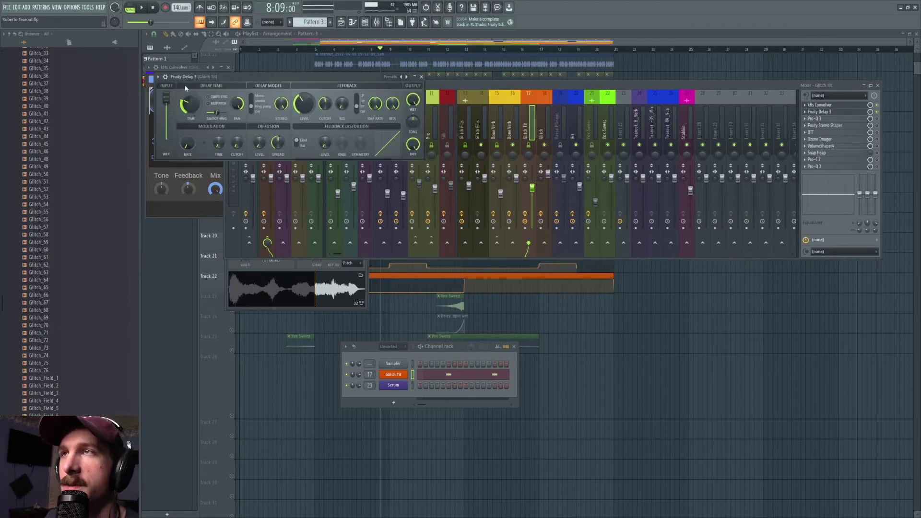
{"action": "left_click", "coordinate": [143, 9]}
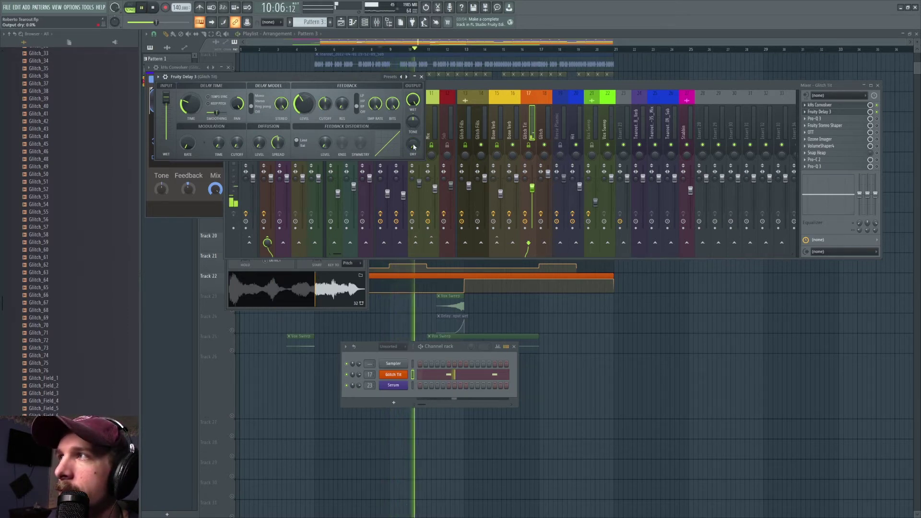
- Lower the Fruity Delay 3 dry output to 0% during playback to hear only the delayed signal, and restore it to full
{"action": "left_click_drag", "start_coordinate": [416, 148], "coordinate": [416, 211]}
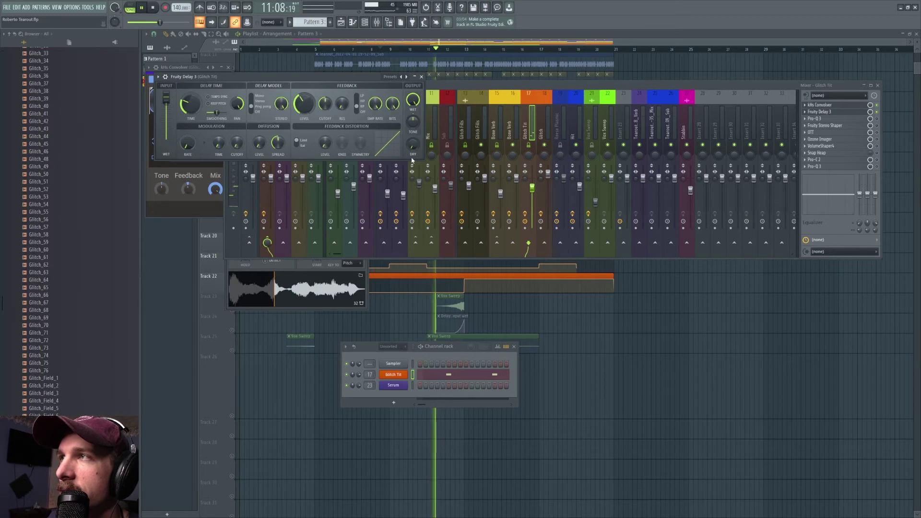
{"action": "key", "text": "space"}
{"action": "left_click_drag", "start_coordinate": [416, 147], "coordinate": [415, 86]}
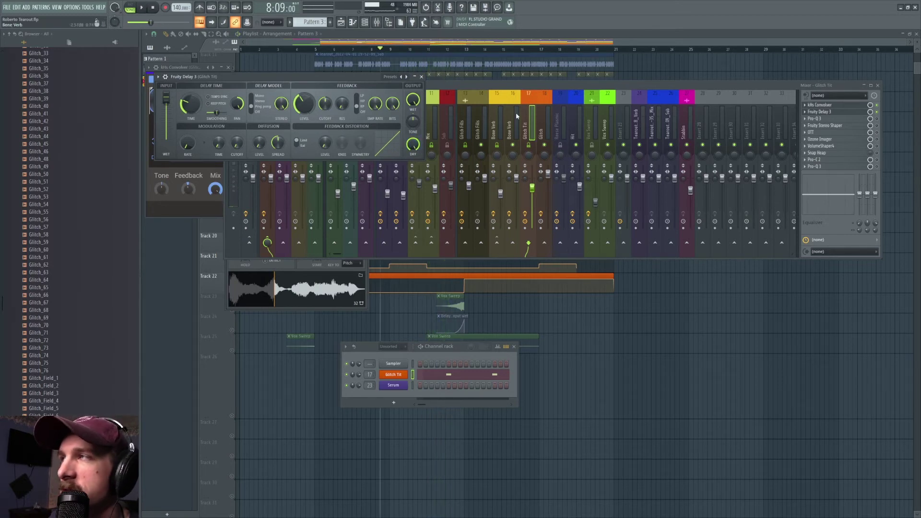
- Enable and open the first Pro-Q 3 on the glitch insert, play from 8:09:00, and inspect its low-cut band
{"action": "left_click", "coordinate": [877, 119]}
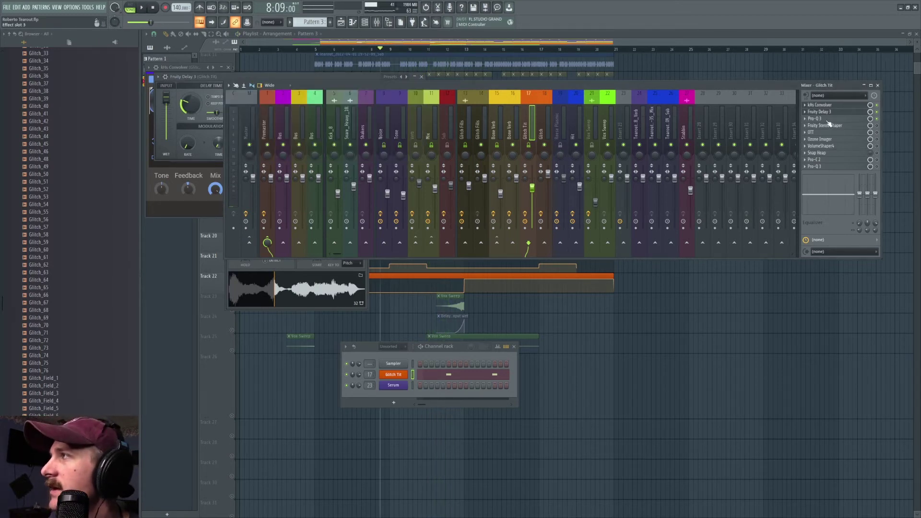
{"action": "left_click", "coordinate": [826, 120]}
{"action": "key", "text": "space"}
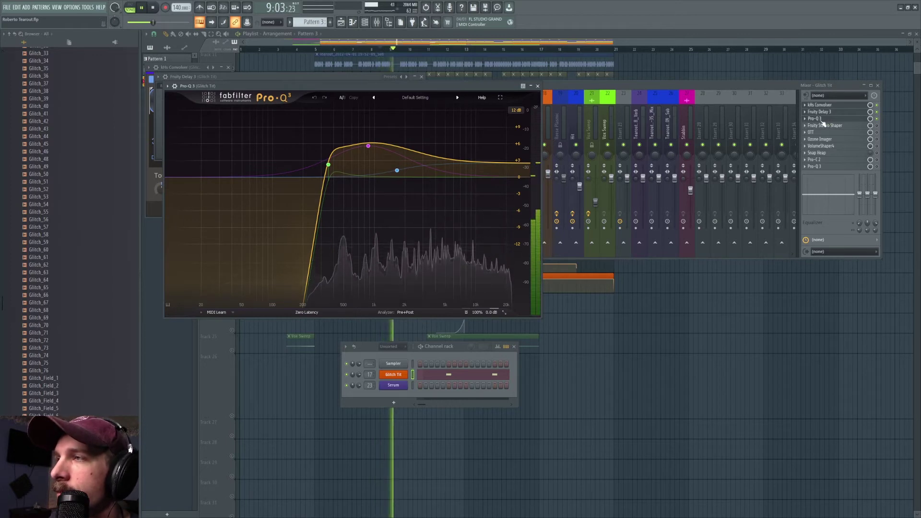
{"action": "key", "text": "space"}
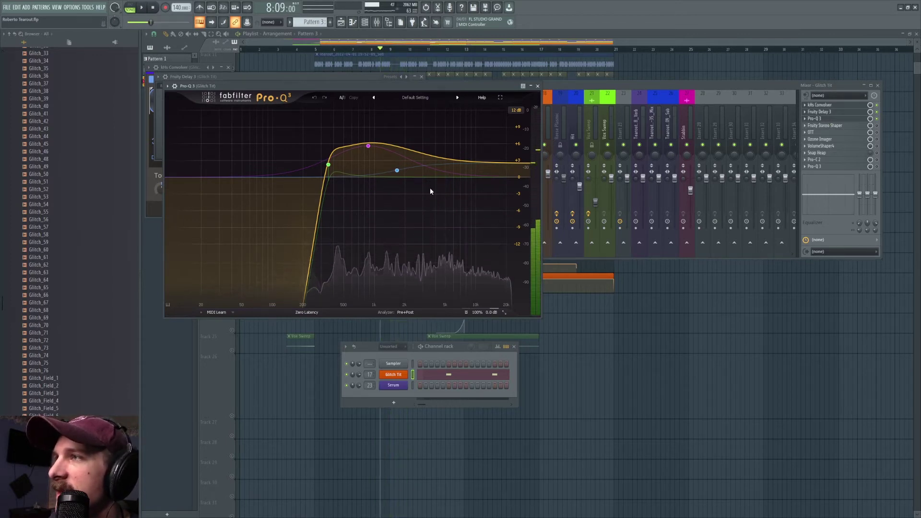
{"action": "mouse_move", "coordinate": [344, 154]}
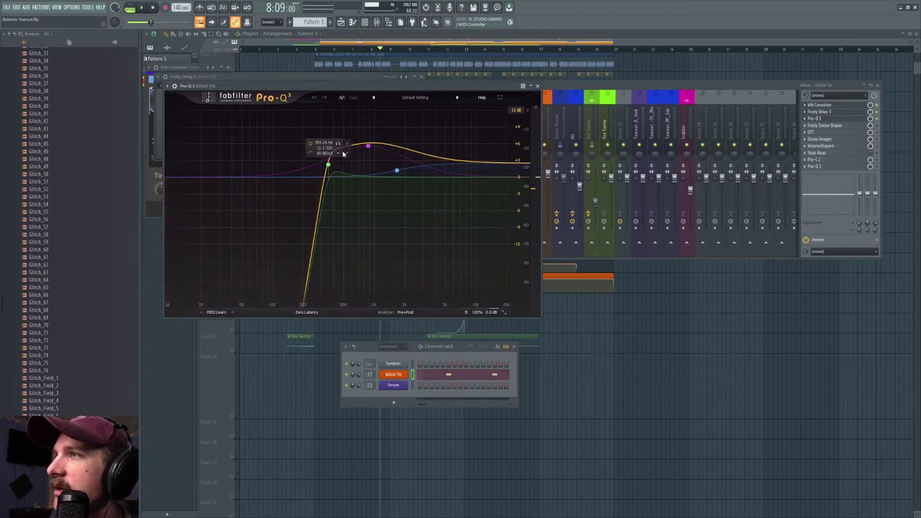
- Enable and open Fruity Stereo Shaper on the glitch insert, and reset its left-into-right channel volume
{"action": "left_click", "coordinate": [859, 131]}
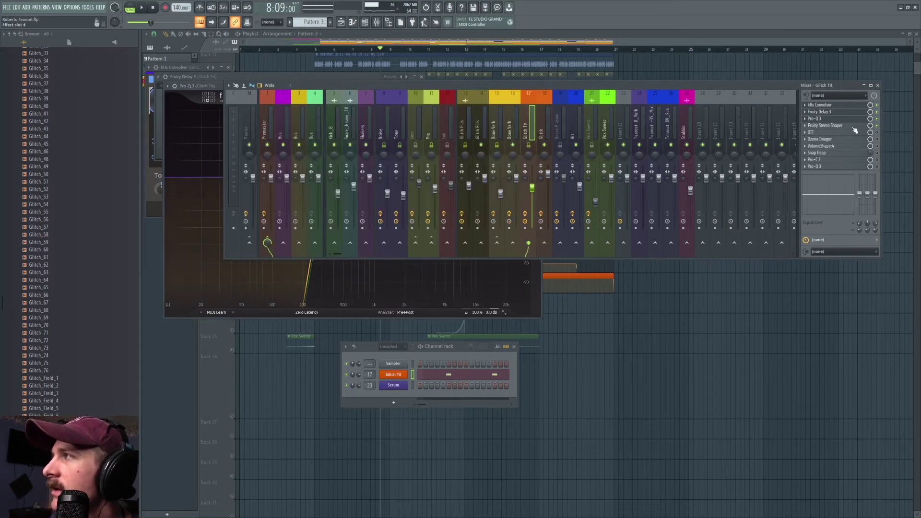
{"action": "left_click", "coordinate": [855, 131]}
{"action": "right_click", "coordinate": [267, 182]}
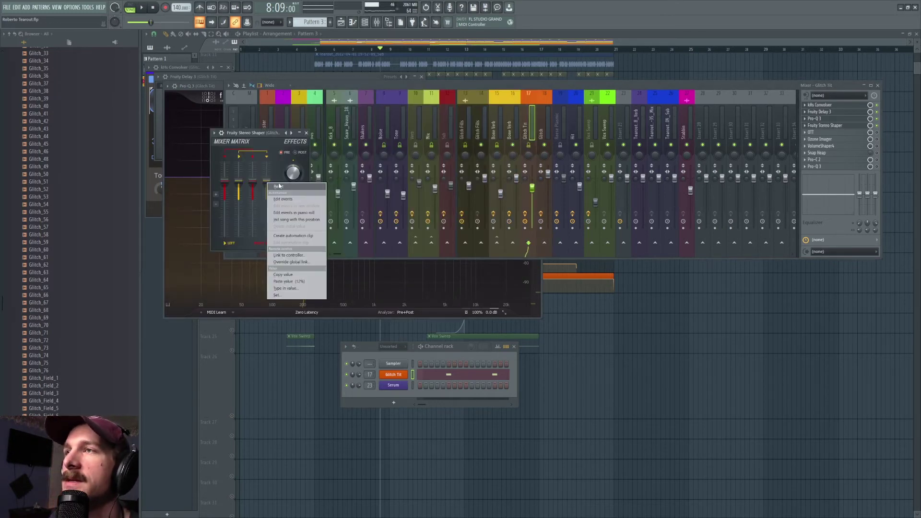
{"action": "left_click", "coordinate": [278, 187]}
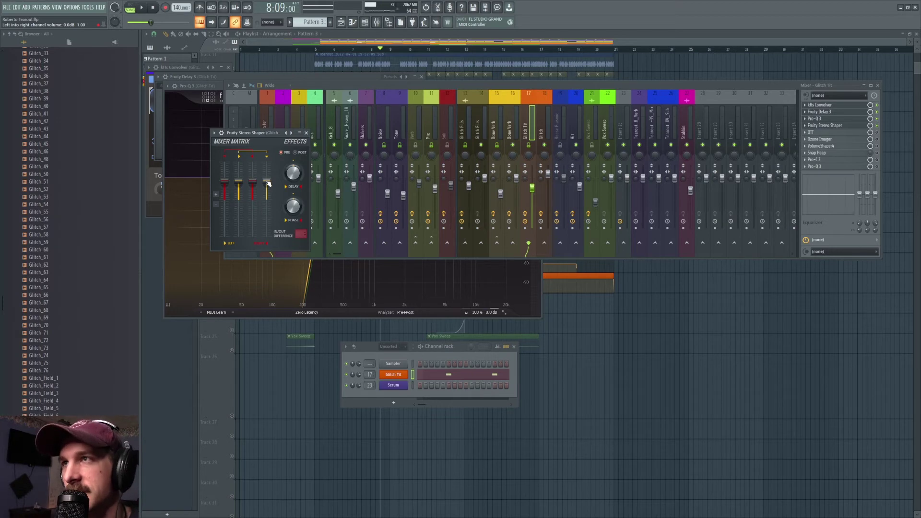
{"action": "right_click", "coordinate": [268, 183]}
{"action": "left_click", "coordinate": [272, 187]}
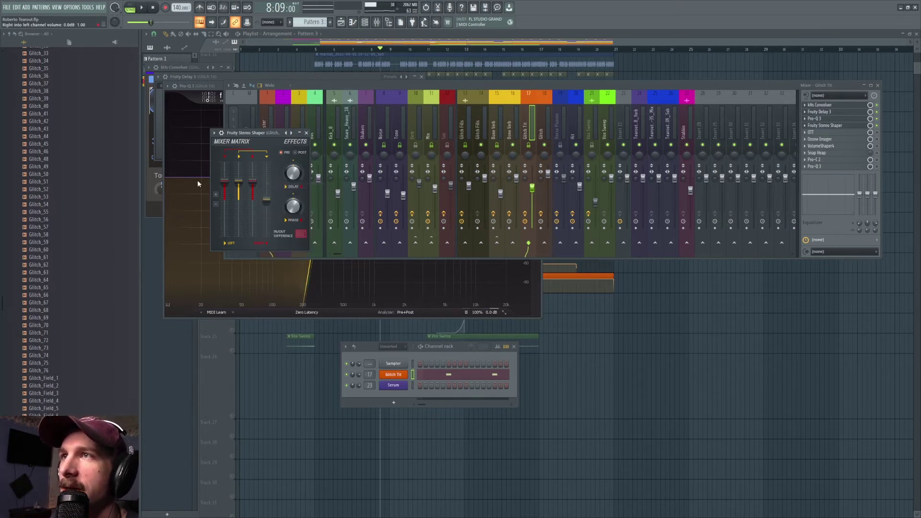
- Lower the stereo shaper's right-into-left channel volume and raise the left-into-right volume to demonstrate the cross-channel routing
{"action": "right_click", "coordinate": [227, 184]}
{"action": "left_click", "coordinate": [232, 188]}
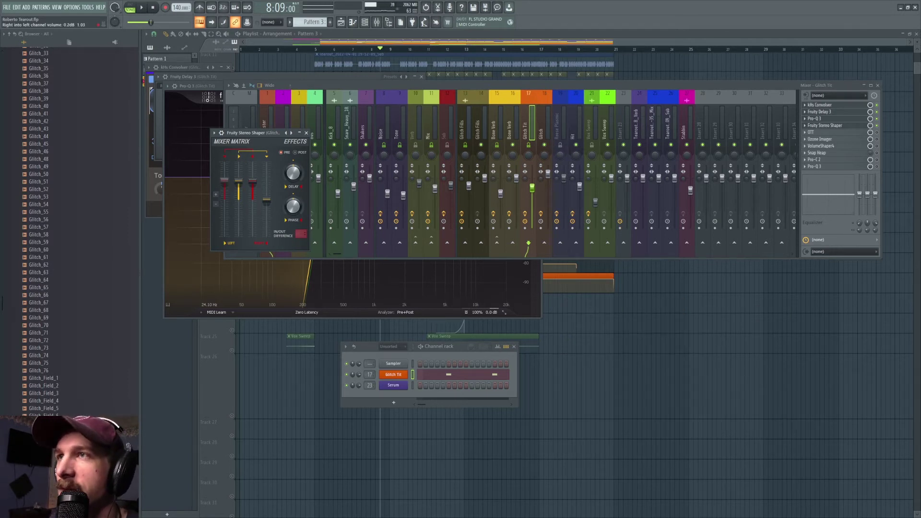
{"action": "right_click", "coordinate": [226, 182]}
{"action": "left_click", "coordinate": [226, 193]}
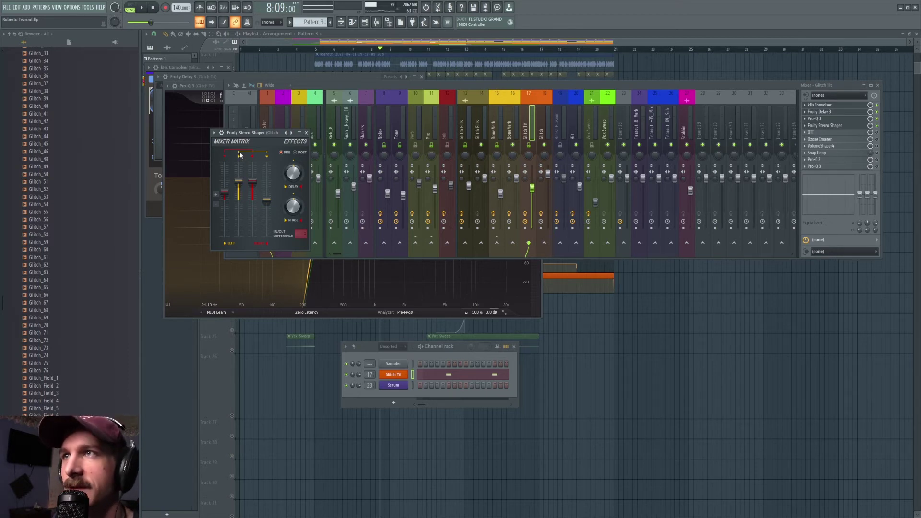
{"action": "left_click_drag", "start_coordinate": [266, 201], "coordinate": [227, 200]}
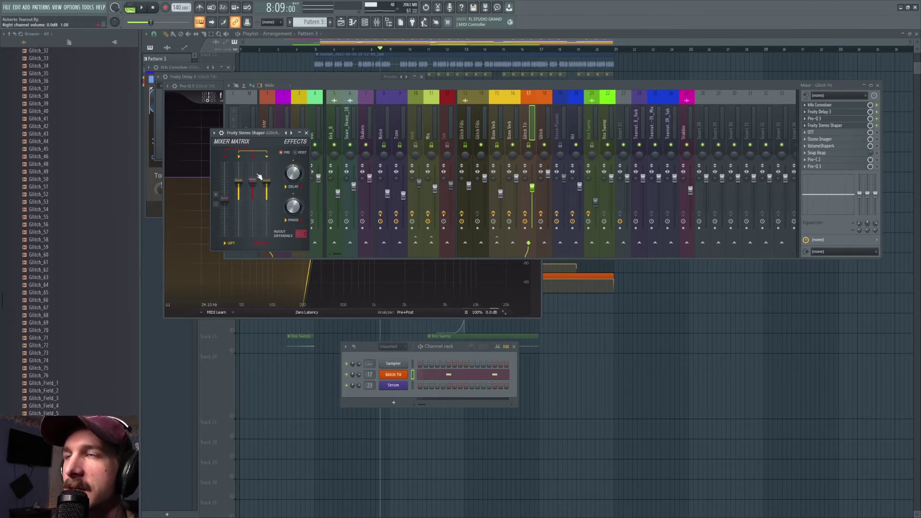
- Play from 8:09:00 to compare the stereo shaper with its right-into-left channel volume lowered and raised back up
{"action": "key", "text": "space"}
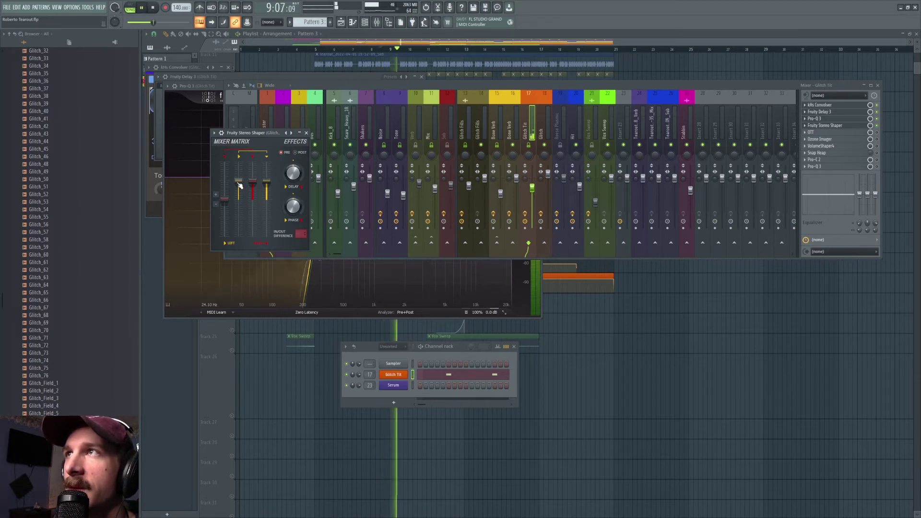
{"action": "key", "text": "space"}
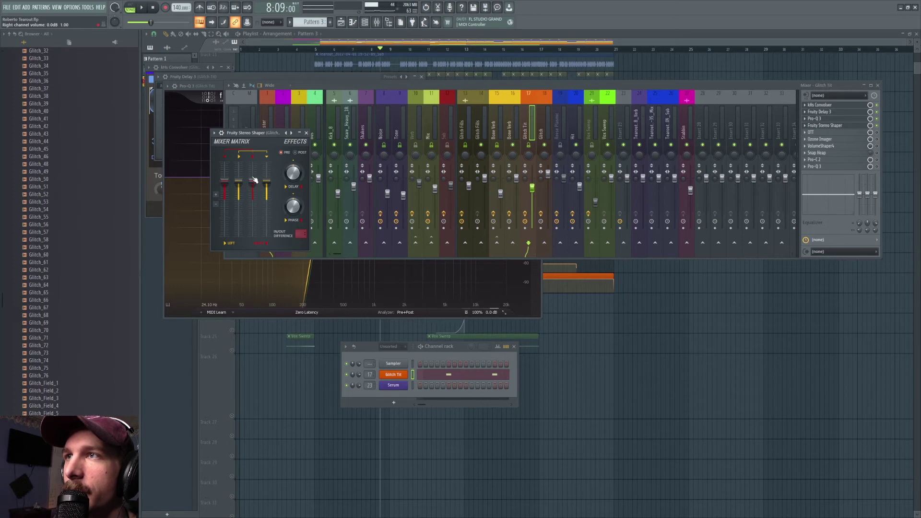
{"action": "key", "text": "space"}
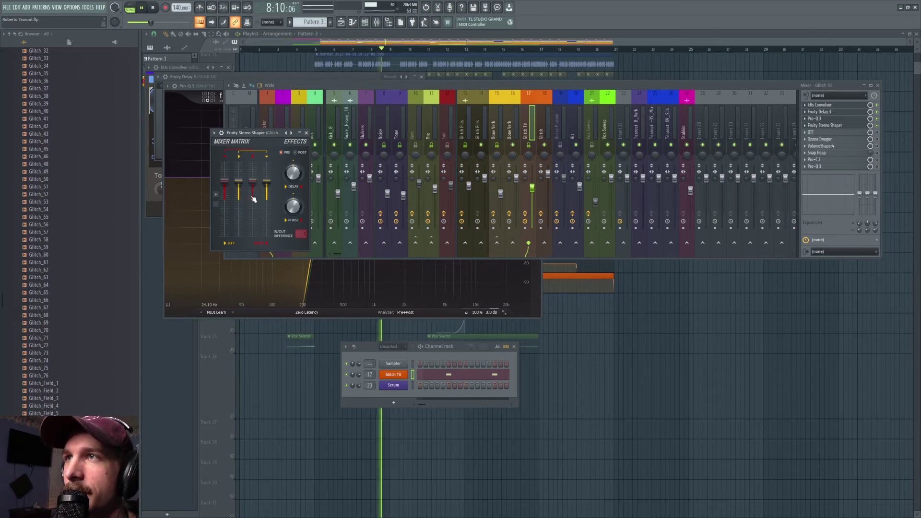
{"action": "key", "text": "space"}
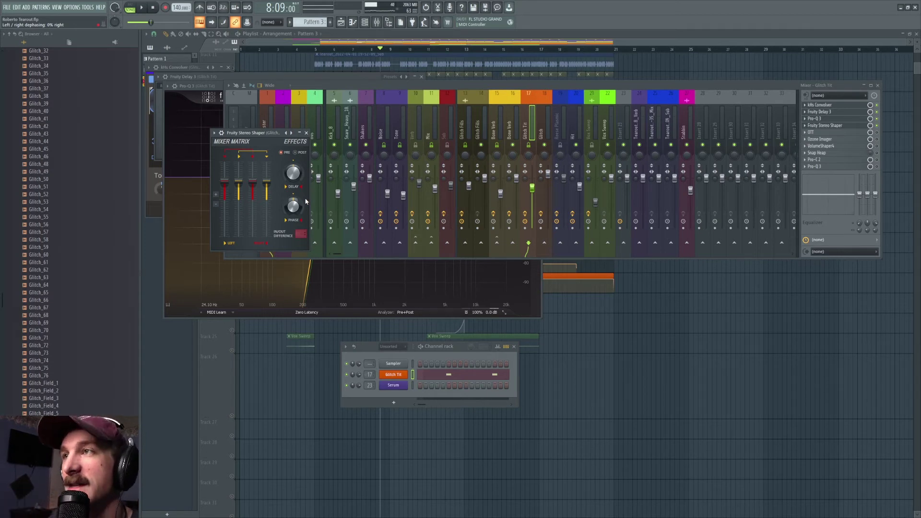
- Enable and open OTT on the glitch insert, and play the pattern through it from 8:09:00
{"action": "left_click", "coordinate": [843, 126]}
{"action": "left_click", "coordinate": [830, 132]}
{"action": "left_click", "coordinate": [142, 7]}
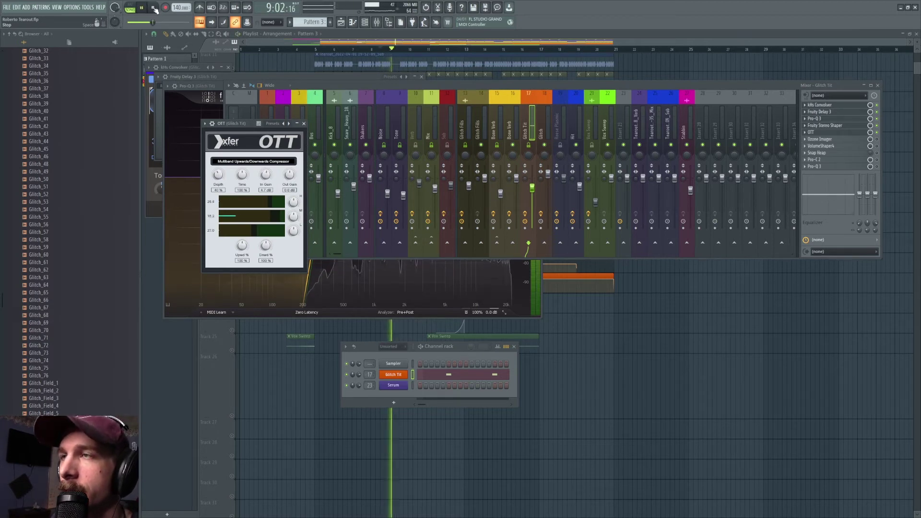
{"action": "left_click", "coordinate": [154, 8]}
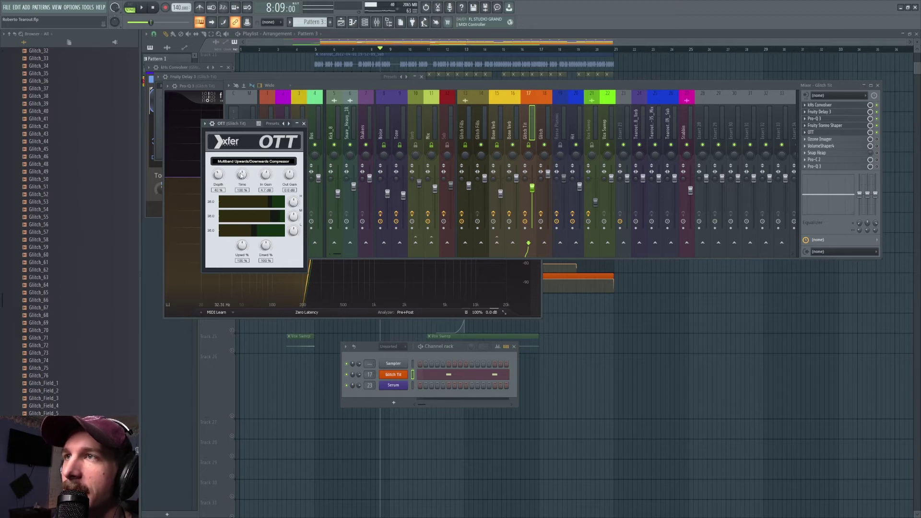
- Audition the glitch pattern through OTT with its Time at 1000%, 100% and 0%
{"action": "left_click", "coordinate": [144, 8]}
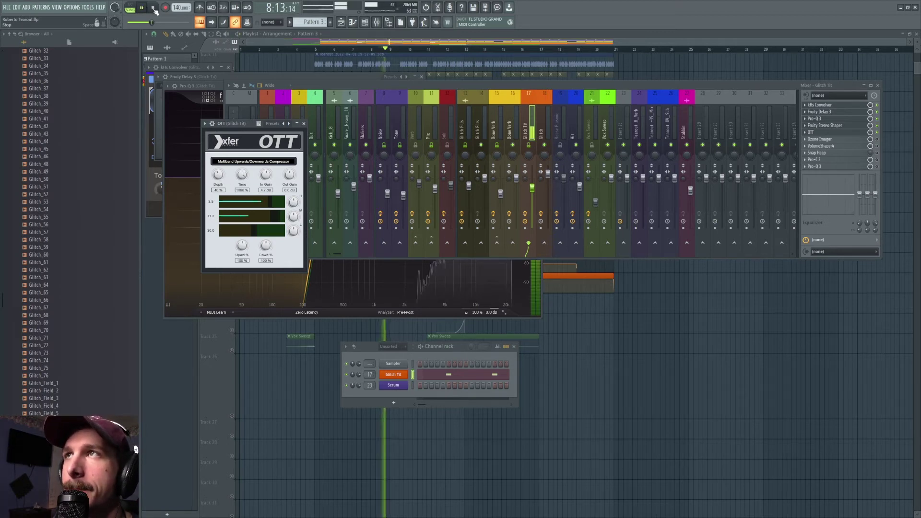
{"action": "left_click", "coordinate": [153, 8]}
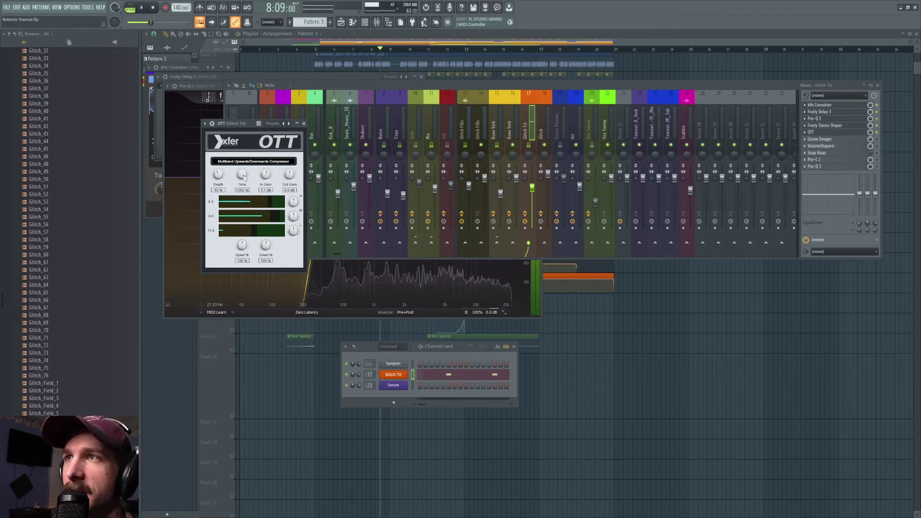
{"action": "left_click", "coordinate": [144, 8]}
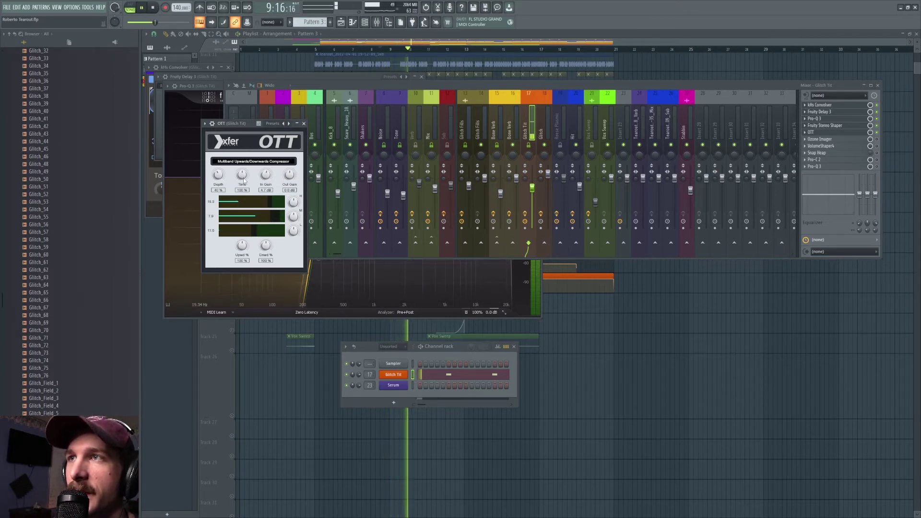
{"action": "left_click_drag", "start_coordinate": [242, 175], "coordinate": [248, 139]}
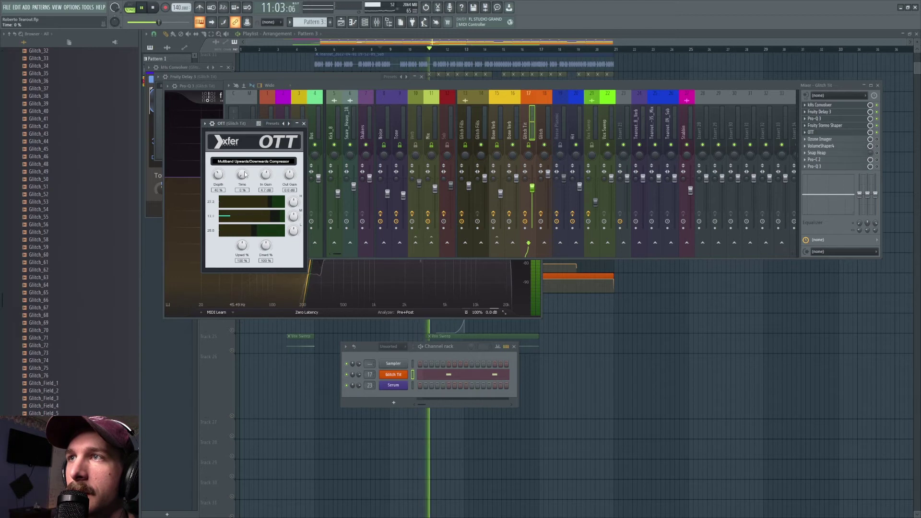
{"action": "left_click", "coordinate": [154, 8]}
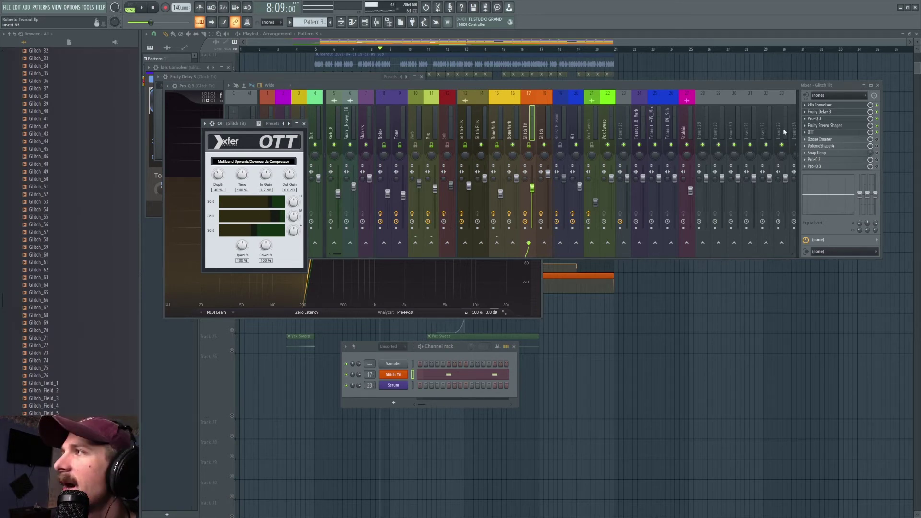
- Enable and open Ozone Imager on the glitch insert, and play the pattern to watch its stereo width display
{"action": "left_click", "coordinate": [858, 145]}
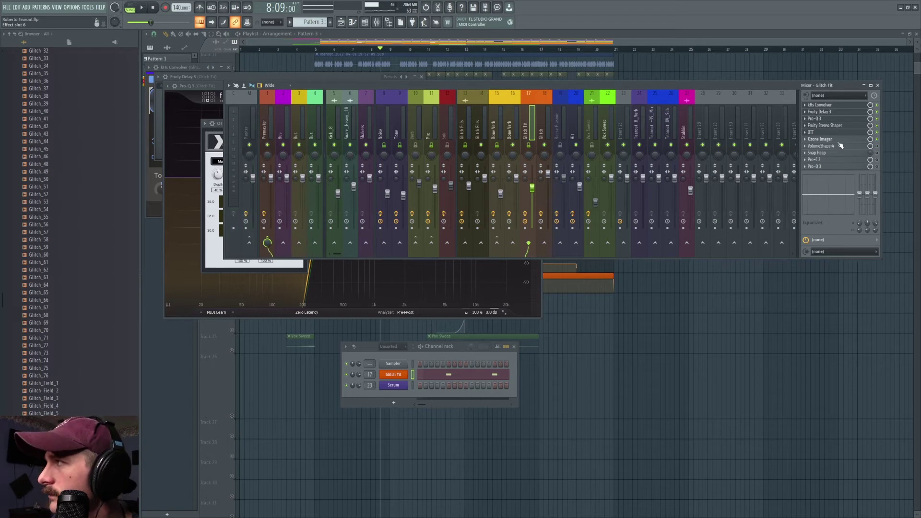
{"action": "left_click", "coordinate": [833, 140]}
{"action": "left_click", "coordinate": [141, 7]}
{"action": "left_click", "coordinate": [153, 8]}
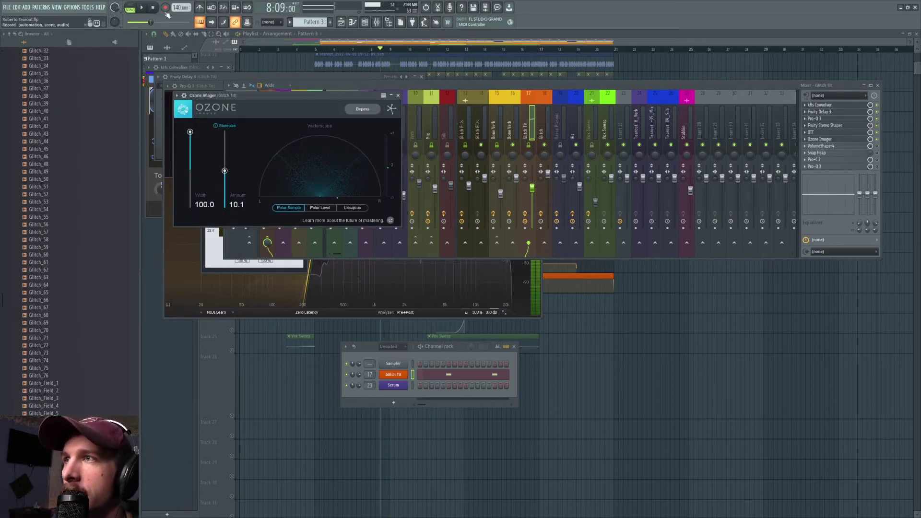
- Enable and open VolumeShaper4 on the glitch insert, and play from 8:09:00 to hear its volume curve
{"action": "left_click", "coordinate": [863, 151]}
{"action": "left_click", "coordinate": [846, 148]}
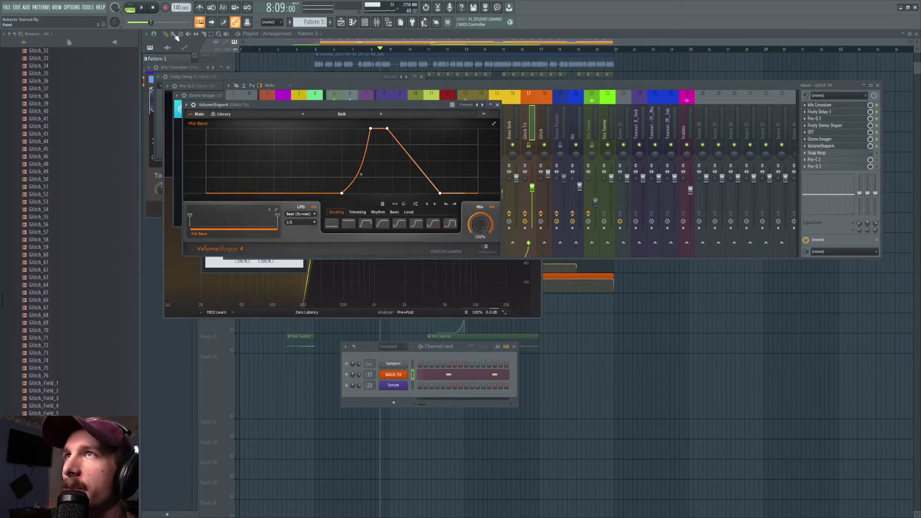
{"action": "left_click", "coordinate": [142, 9]}
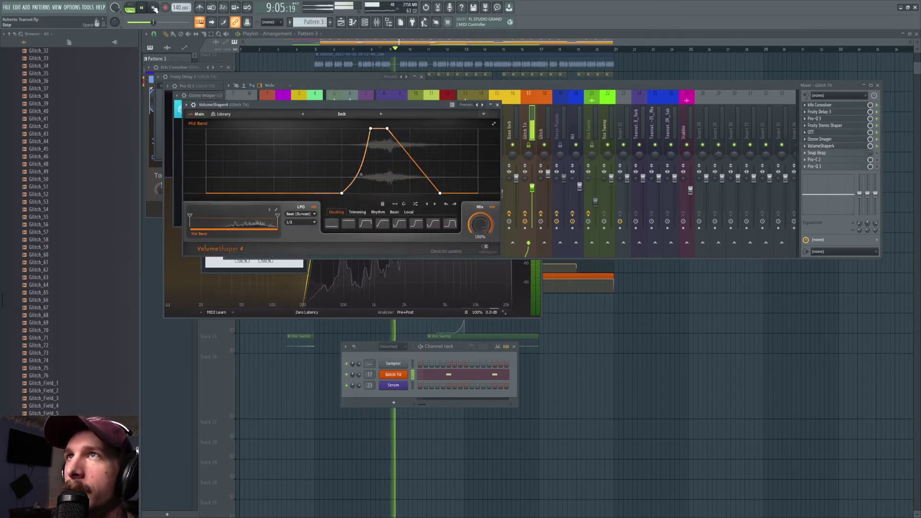
{"action": "key", "text": "space"}
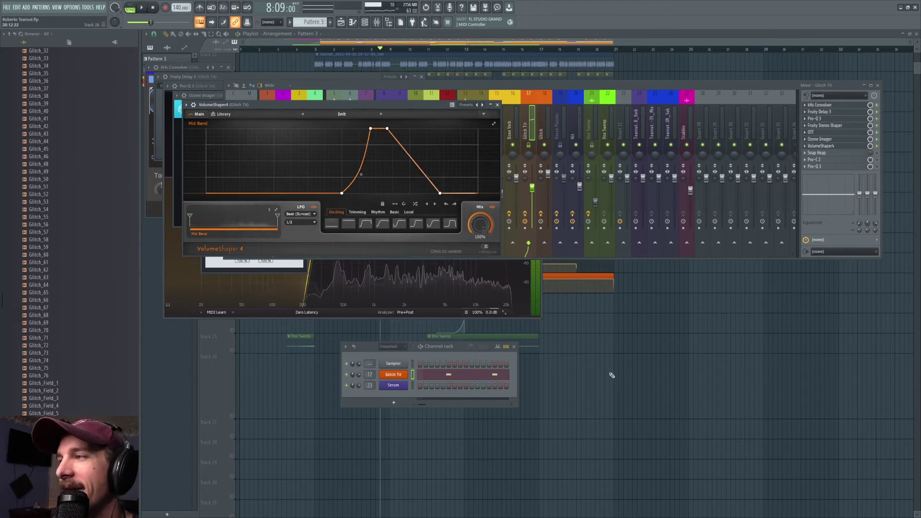
- Close the plug-in and mixer windows, and unsolo the glitch tracks so that all playlist tracks are active
{"action": "key", "text": "F12"}
{"action": "left_click", "coordinate": [378, 23]}
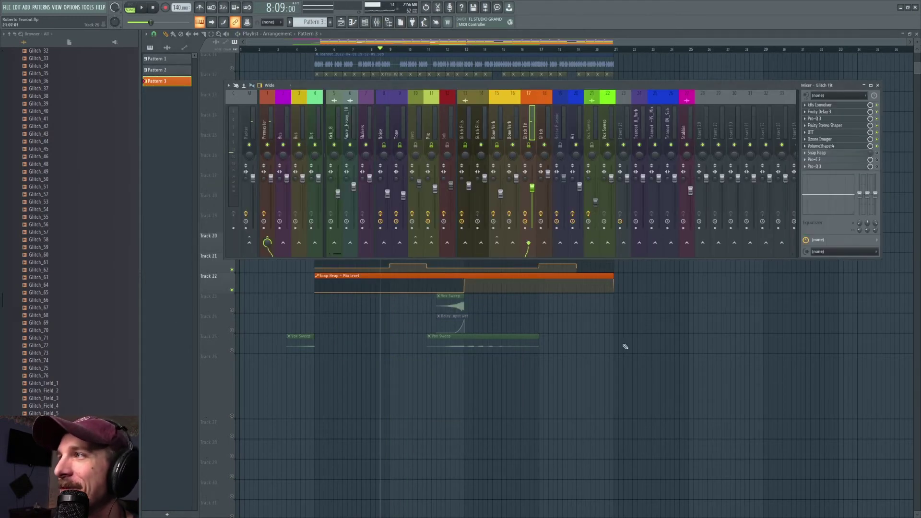
{"action": "key", "text": "F9"}
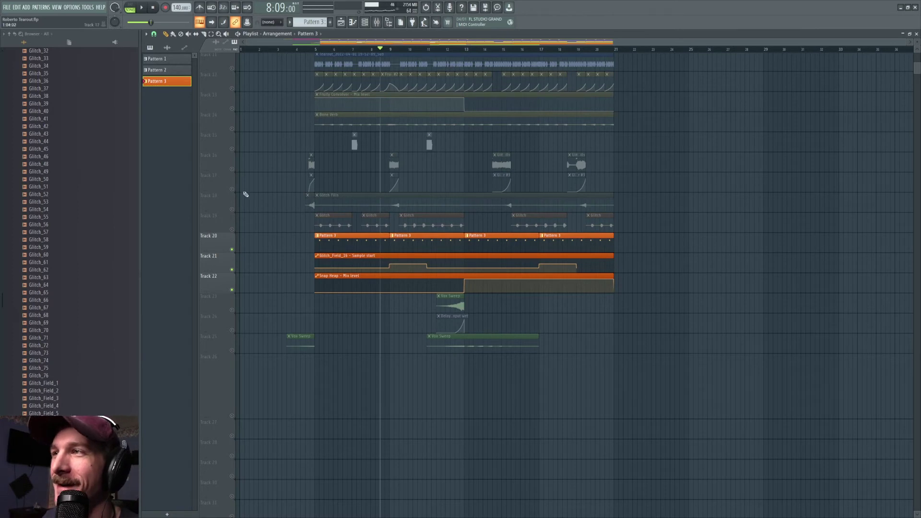
{"action": "right_click", "coordinate": [232, 230]}
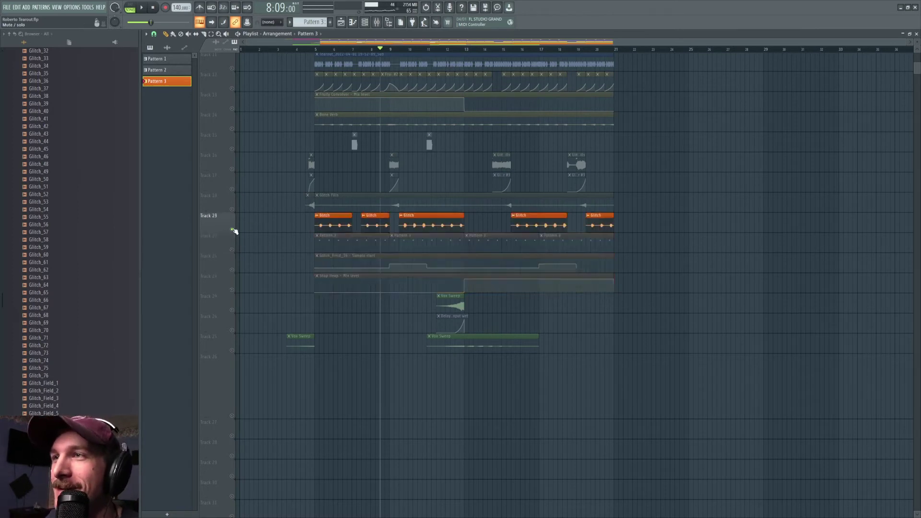
{"action": "right_click", "coordinate": [233, 229]}
- Play the full mix from 5:01:00 twice, with the mixer open on the glitch insert
{"action": "left_click", "coordinate": [314, 48]}
{"action": "key", "text": "space"}
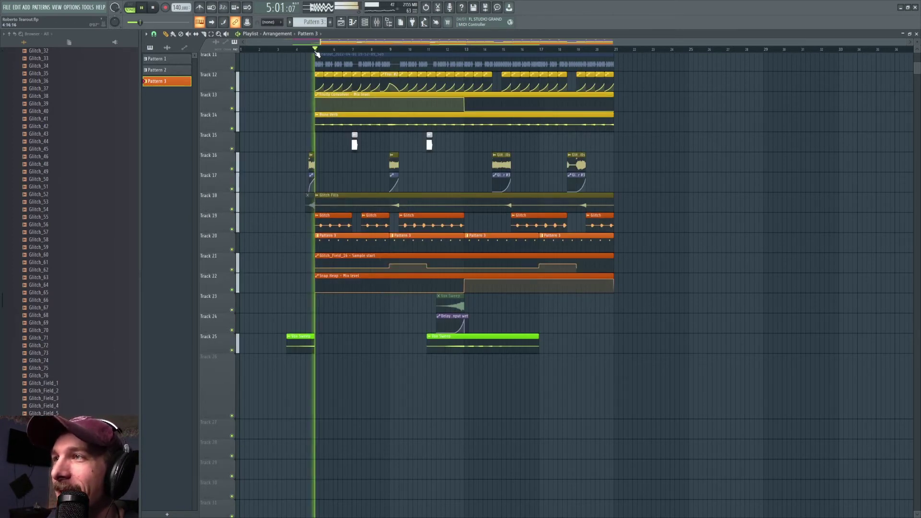
{"action": "left_click", "coordinate": [378, 22]}
{"action": "key", "text": "space"}
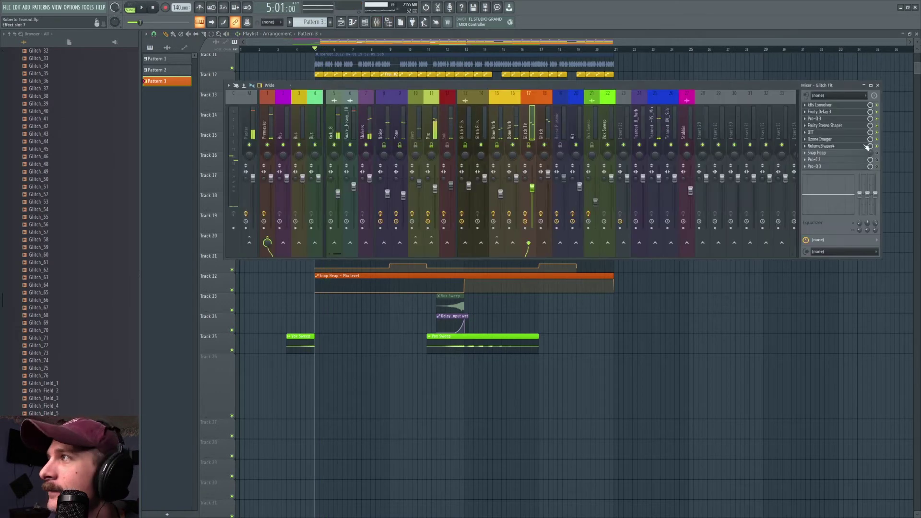
{"action": "key", "text": "space"}
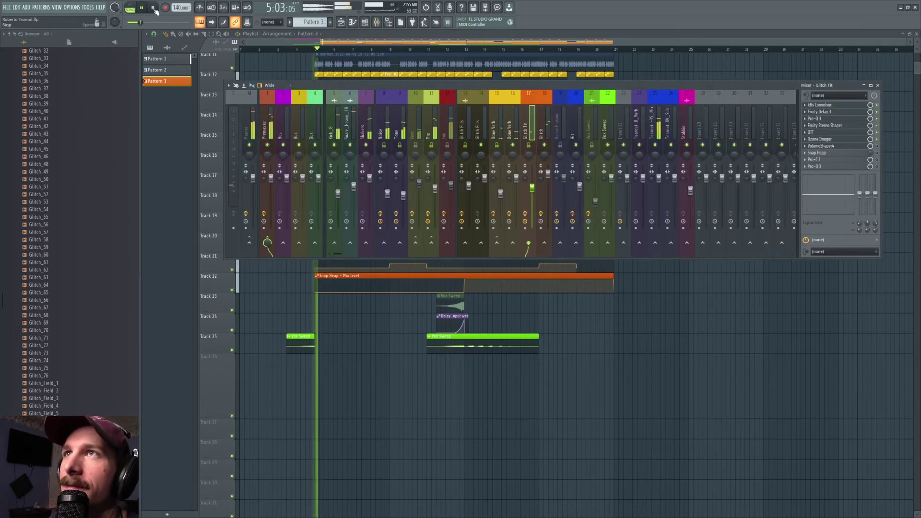
{"action": "left_click", "coordinate": [153, 9]}
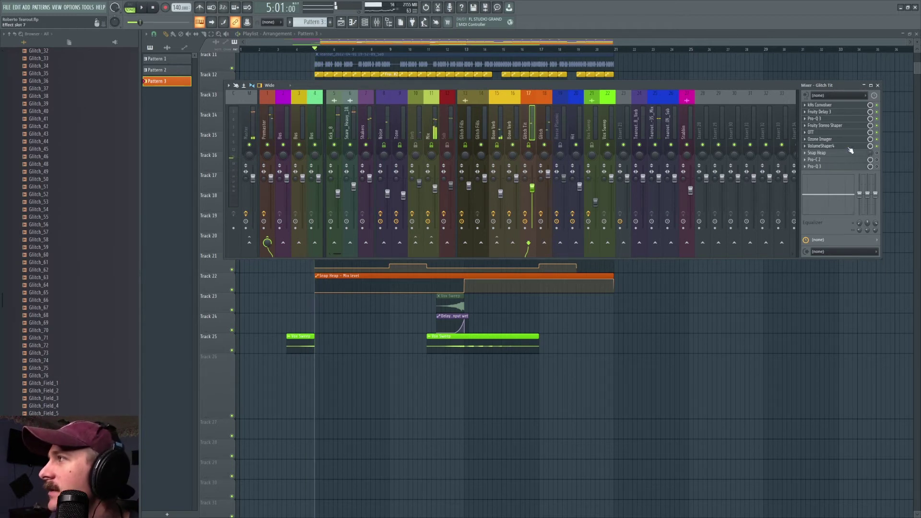
- Review the VolumeShaper4 curve on the glitch insert, and enable and open Snap Heap with its Pitch Shifter
{"action": "left_click", "coordinate": [834, 146]}
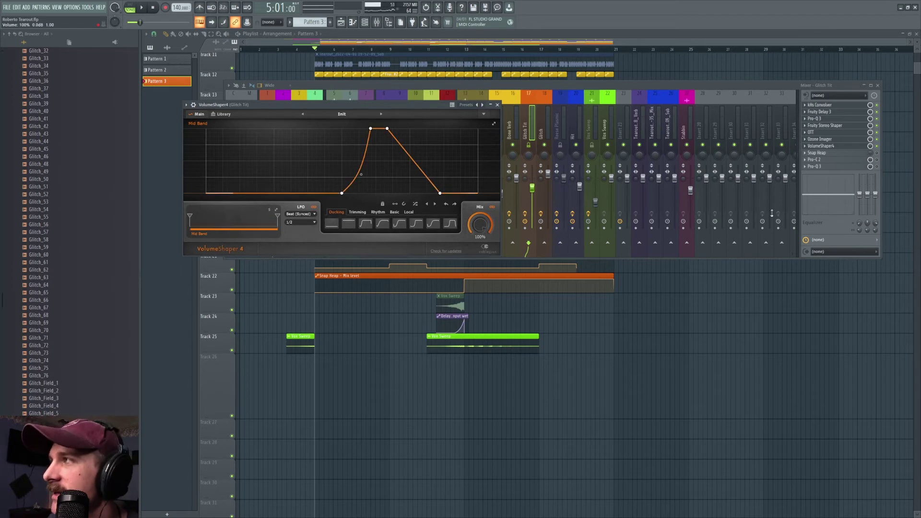
{"action": "left_click", "coordinate": [876, 153]}
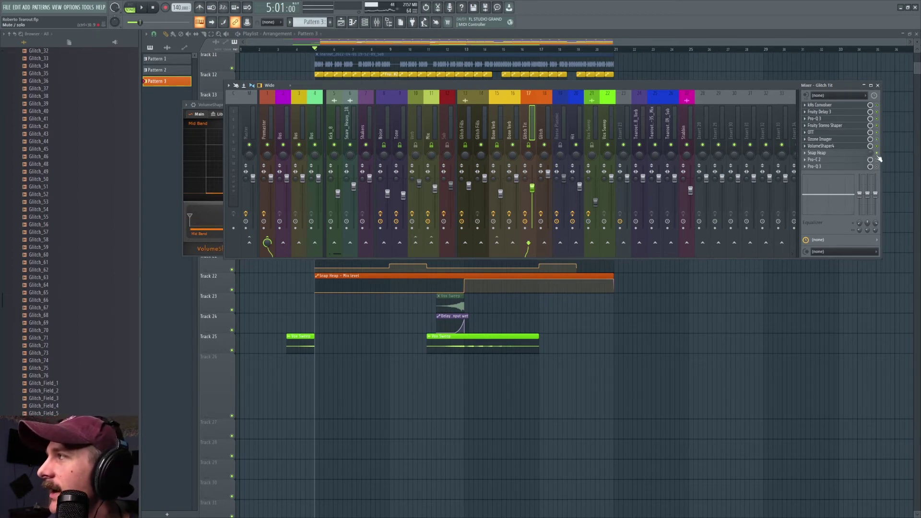
{"action": "left_click", "coordinate": [841, 153]}
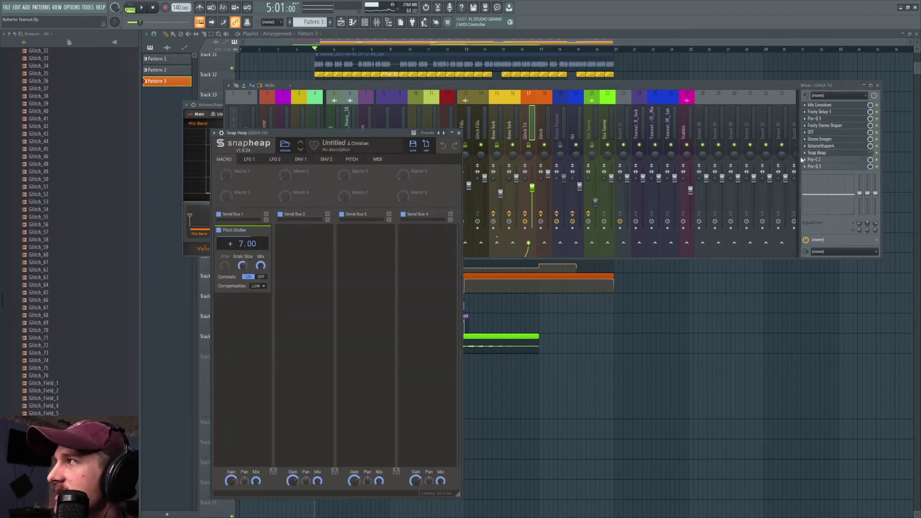
- Return to the playlist and play the full mix from 12:08:00
{"action": "key", "text": "F5"}
{"action": "left_click", "coordinate": [453, 50]}
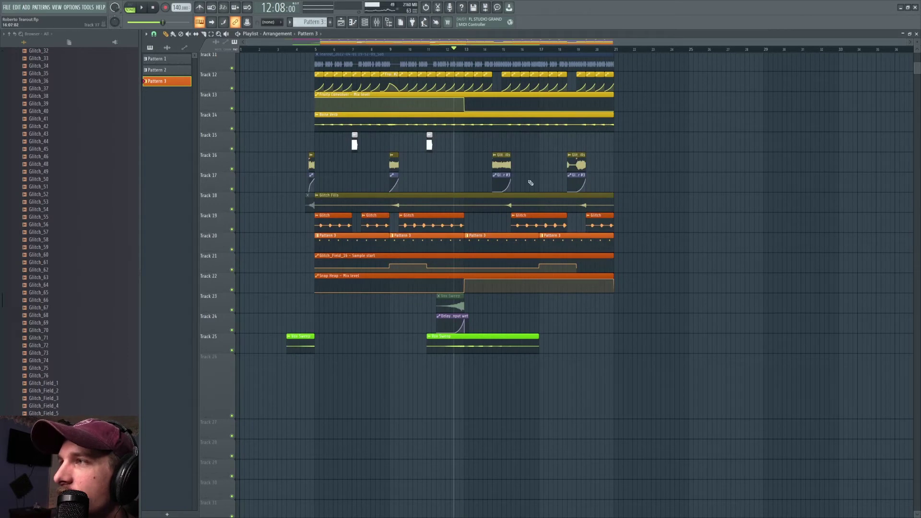
{"action": "key", "text": "space"}
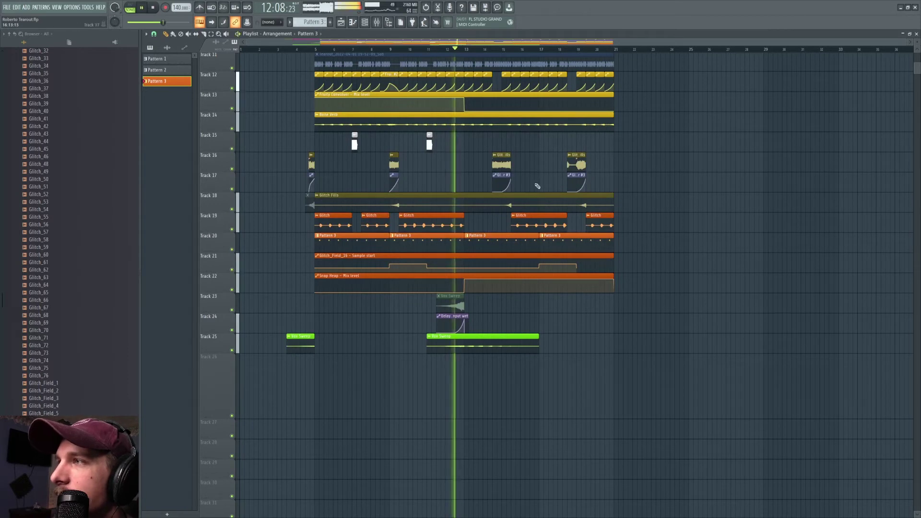
- Solo Tracks 19 to 22 so that only the glitch clips, Pattern 3 and their automation play
{"action": "left_click", "coordinate": [233, 229], "text": "ctrl"}
{"action": "key", "text": "space"}
{"action": "left_click", "coordinate": [232, 249]}
{"action": "left_click", "coordinate": [232, 270]}
{"action": "left_click", "coordinate": [232, 290]}
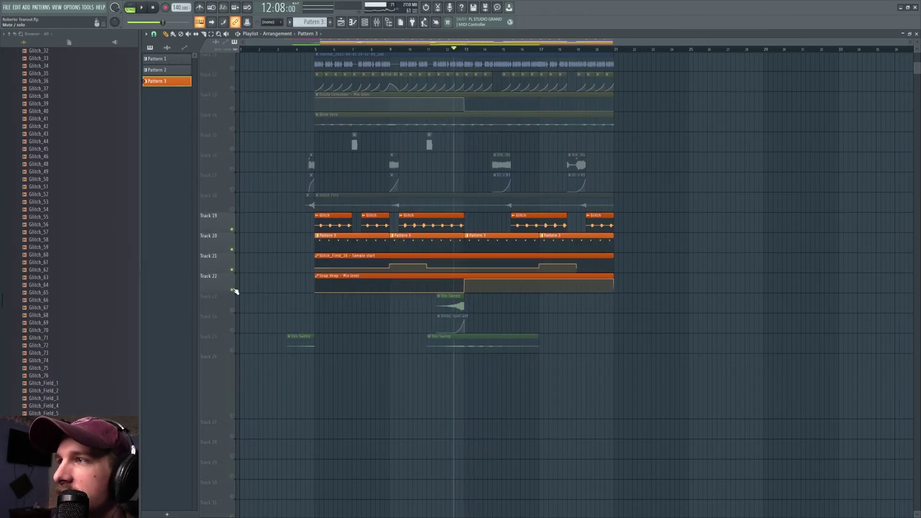
- Reopen Snap Heap on the glitch insert and play the soloed tracks from 12:08:00 across bar 13 to hear the pitch shift
{"action": "left_click", "coordinate": [382, 27]}
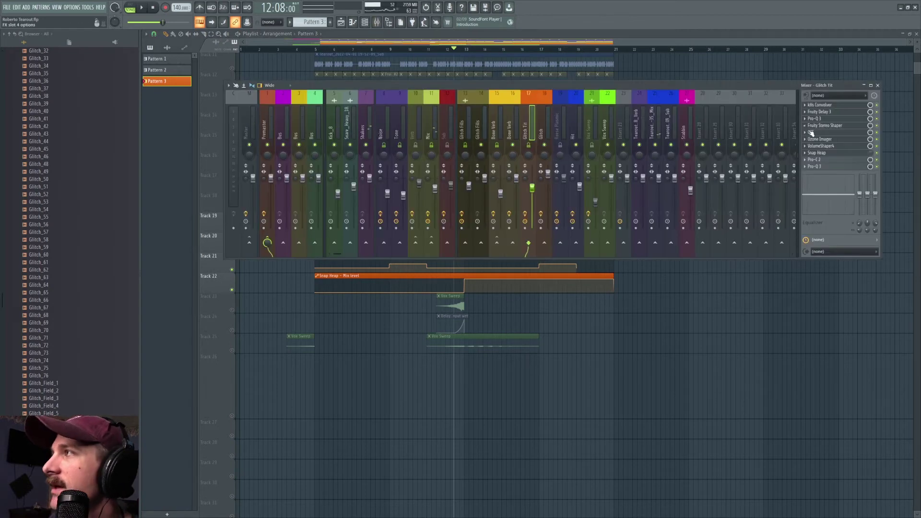
{"action": "left_click", "coordinate": [829, 155]}
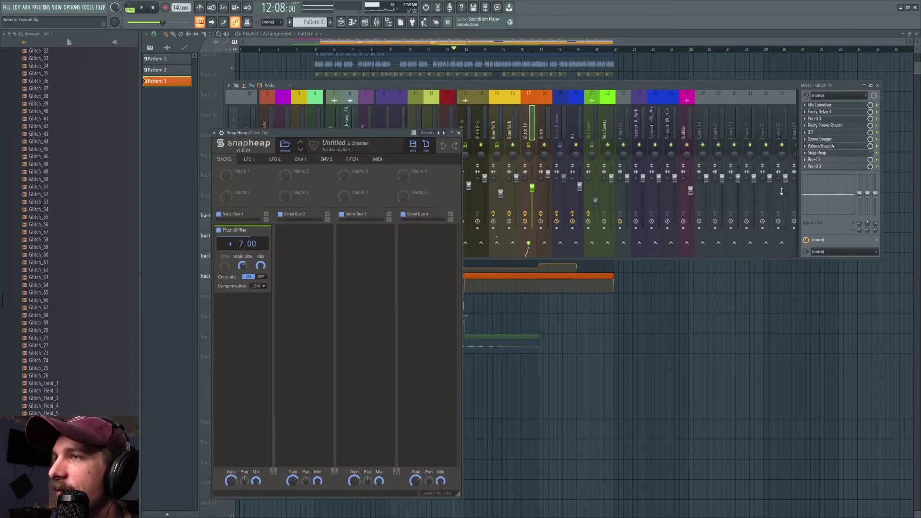
{"action": "left_click", "coordinate": [877, 167]}
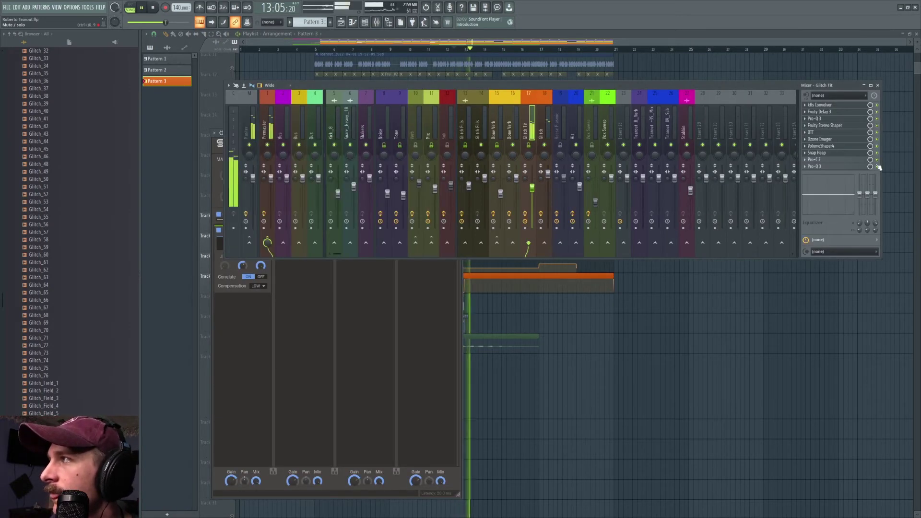
{"action": "right_click", "coordinate": [663, 285]}
{"action": "left_click", "coordinate": [451, 49]}
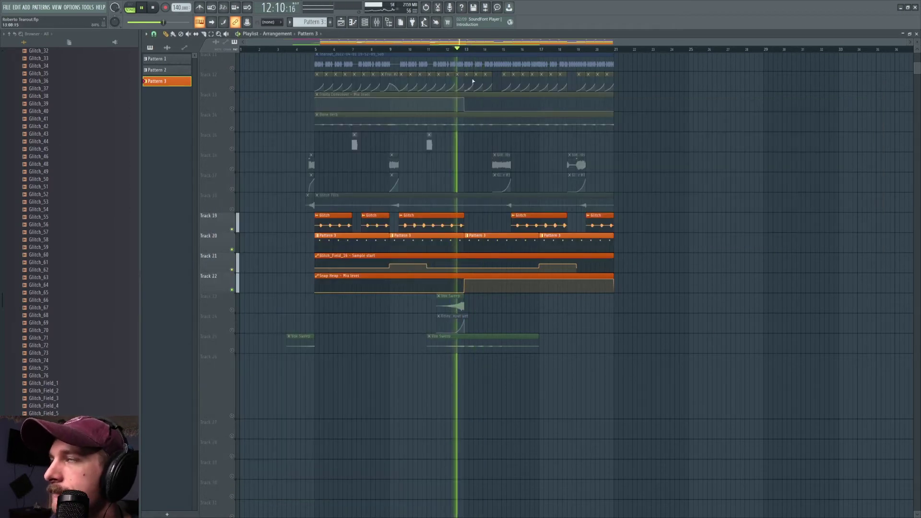
- Open Pro-C 2 on the glitch insert and play the pattern from 13:01:00 several times to watch its compression
{"action": "left_click", "coordinate": [378, 23]}
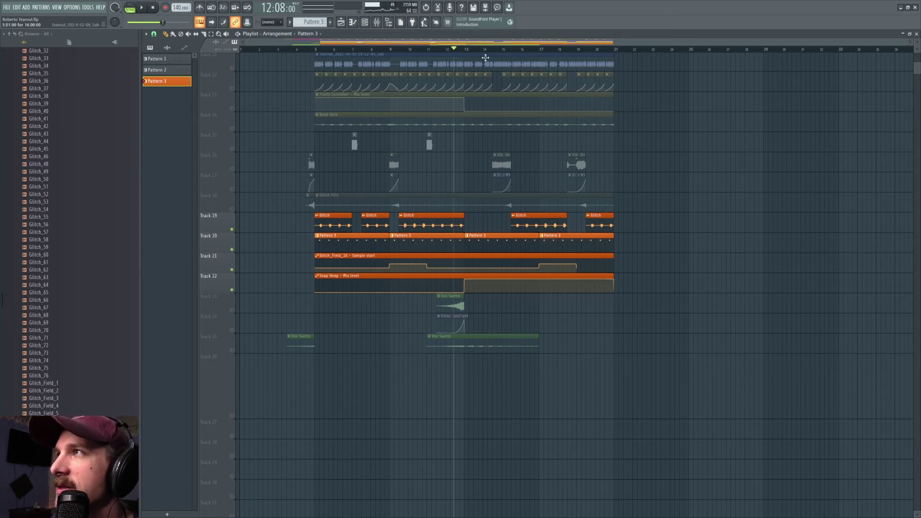
{"action": "left_click", "coordinate": [464, 49]}
{"action": "key", "text": "space"}
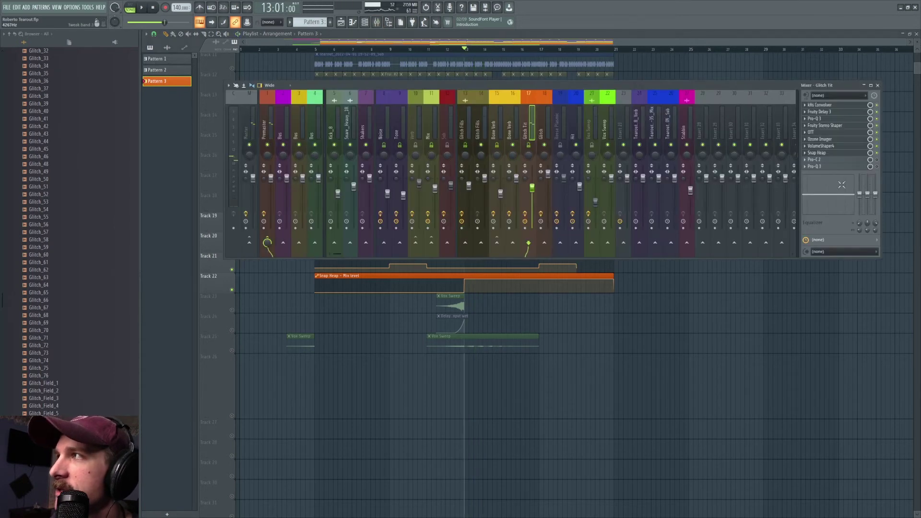
{"action": "left_click", "coordinate": [824, 160]}
{"action": "key", "text": "space"}
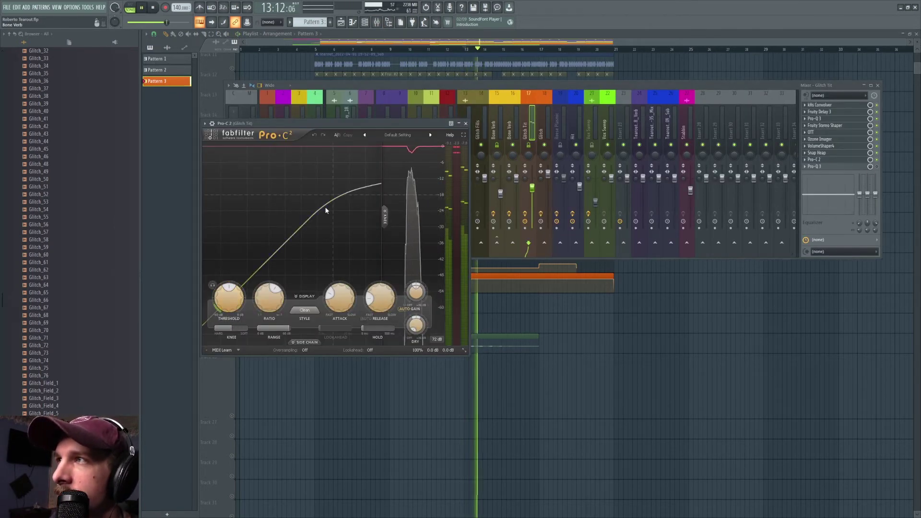
{"action": "key", "text": "space"}
{"action": "key", "text": "space"}
{"action": "key", "text": "space"}
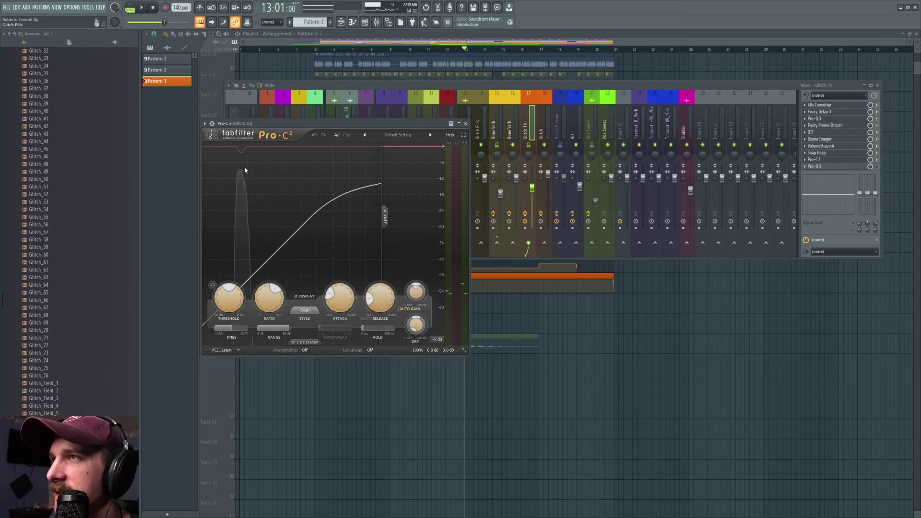
{"action": "key", "text": "space"}
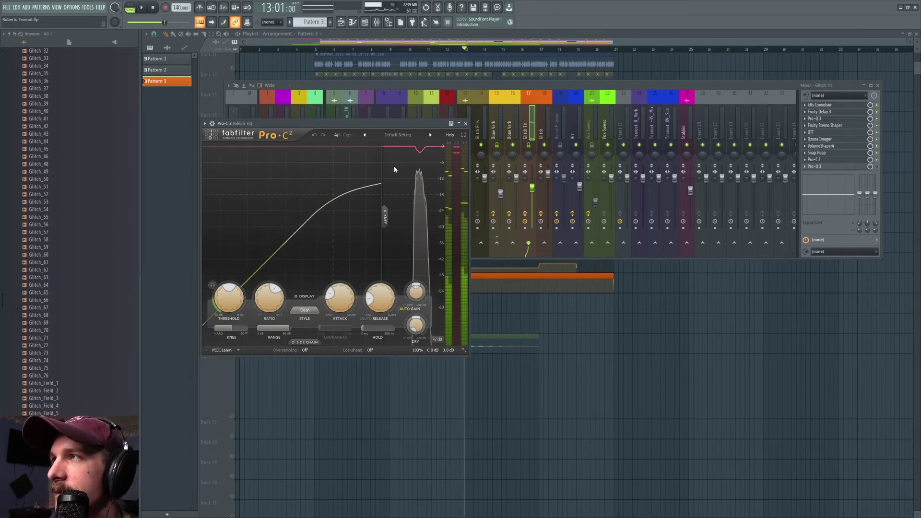
- Open Pro-Q 3 on the glitch insert to view its low cut, and close the plug-in and mixer windows
{"action": "left_click", "coordinate": [843, 168]}
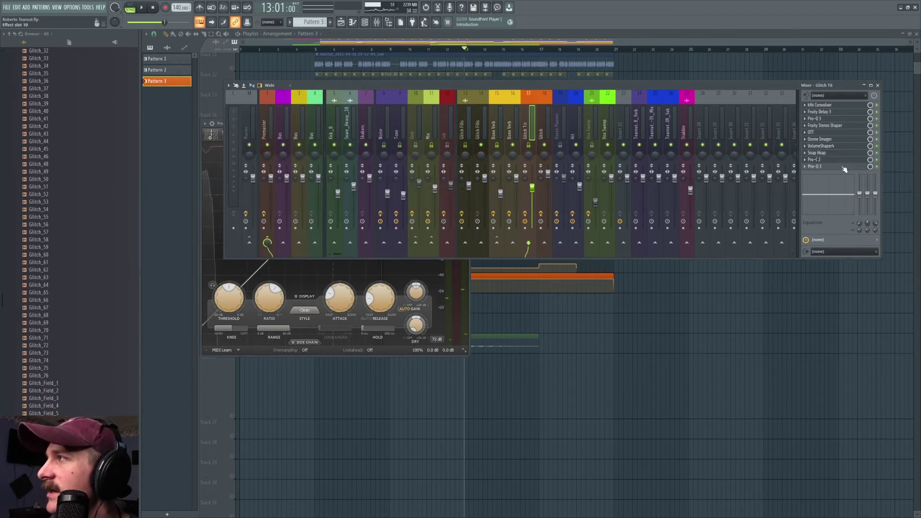
{"action": "left_click", "coordinate": [834, 169]}
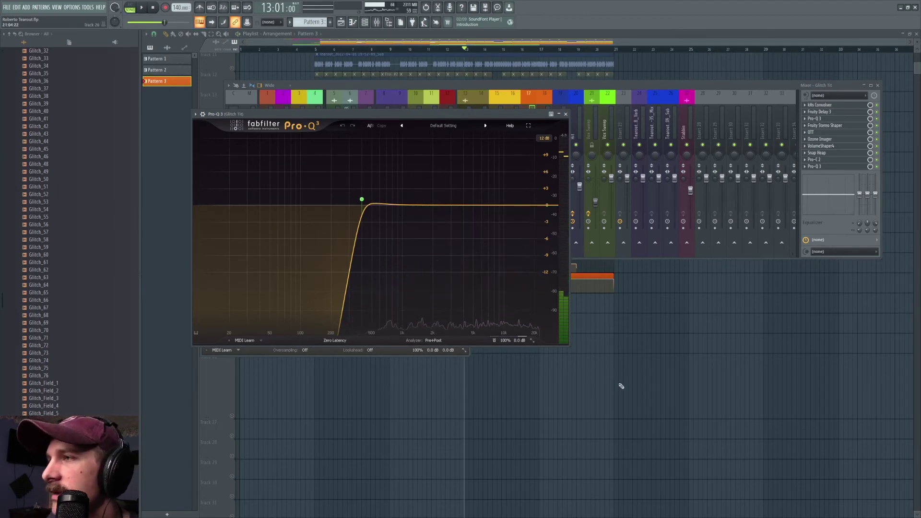
{"action": "right_click", "coordinate": [620, 383]}
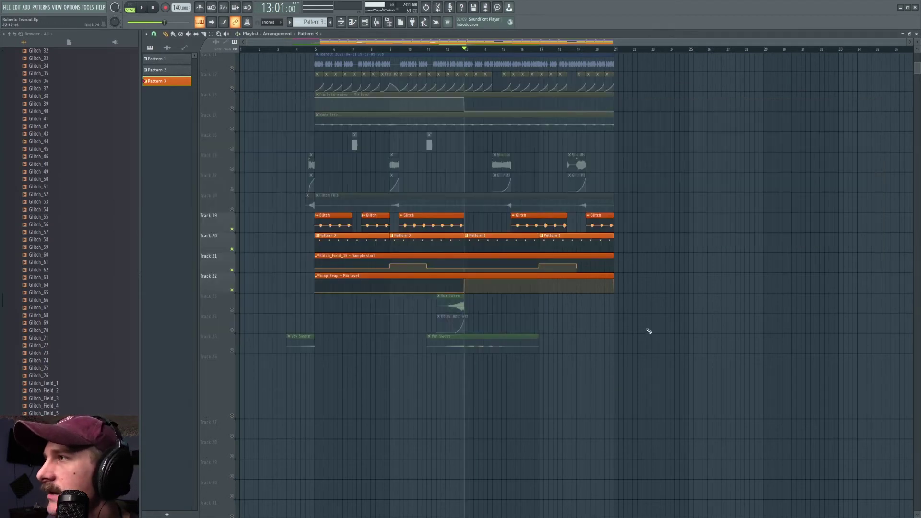
- Try soloing Track 23 and the Vox Sweep on Track 25, with the playhead placed at 3:08:00
{"action": "right_click", "coordinate": [233, 310]}
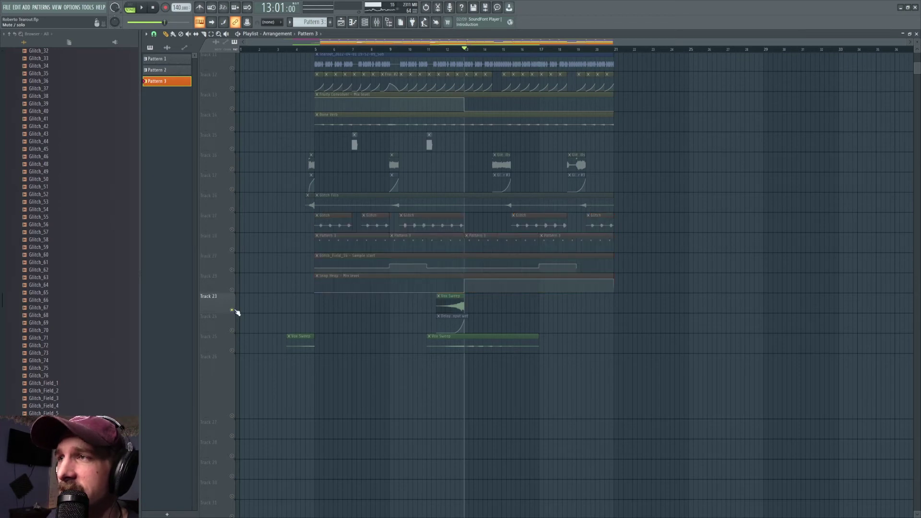
{"action": "right_click", "coordinate": [233, 310]}
{"action": "left_click", "coordinate": [232, 249]}
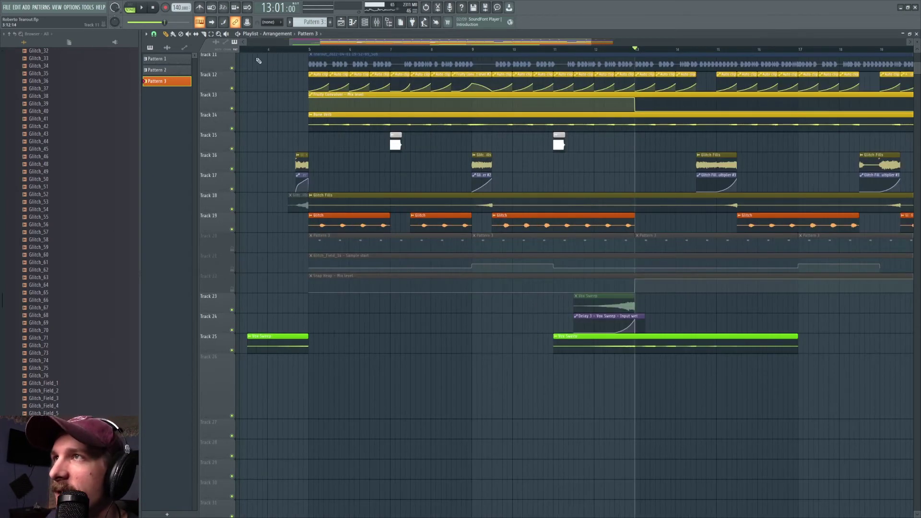
{"action": "left_click", "coordinate": [245, 49]}
{"action": "scroll", "coordinate": [304, 327], "scroll_direction": "down", "scroll_amount": 1}
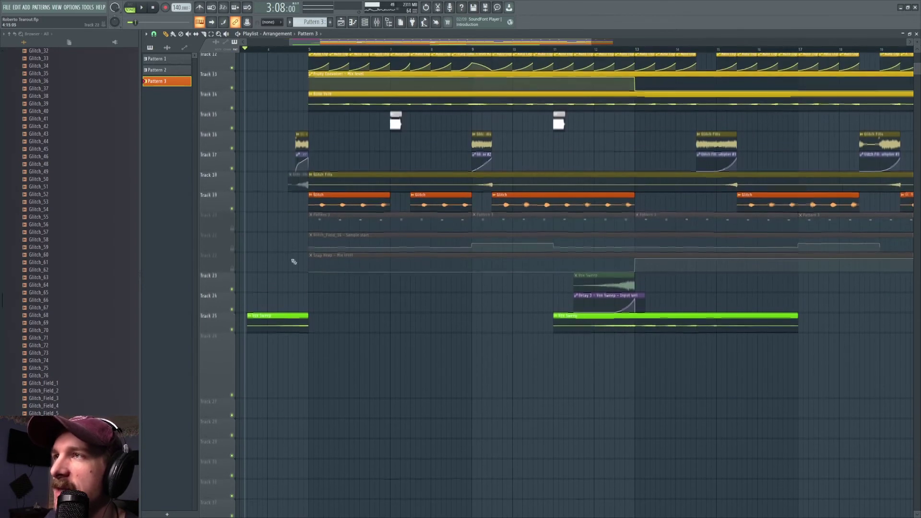
{"action": "right_click", "coordinate": [231, 330]}
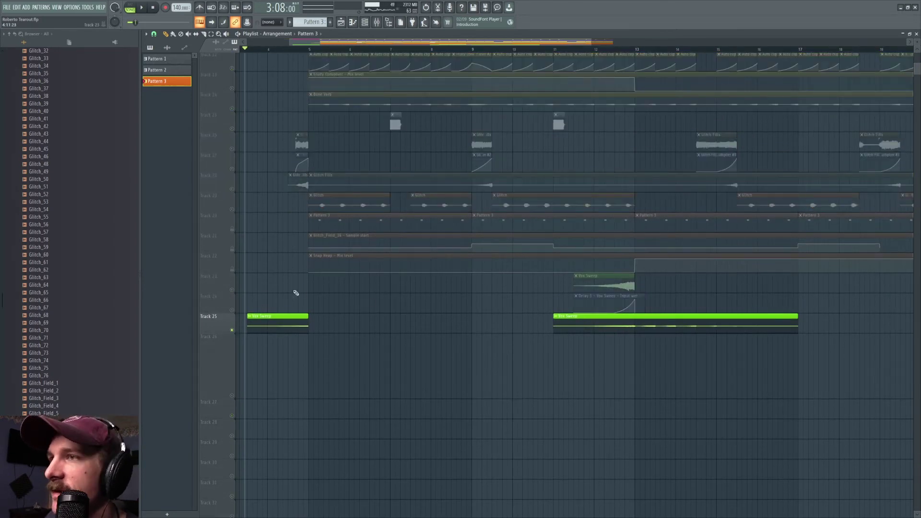
- Solo Tracks 23 and 24 and play the Vox Sweep clip with its delay automation from 11:07:00
{"action": "right_click", "coordinate": [232, 290]}
{"action": "left_click", "coordinate": [232, 310]}
{"action": "left_click", "coordinate": [569, 49]}
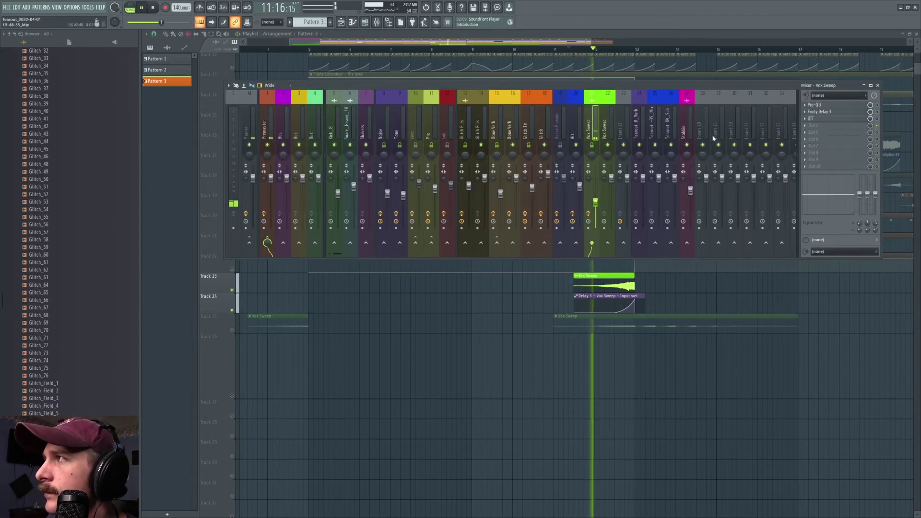
{"action": "key", "text": "space"}
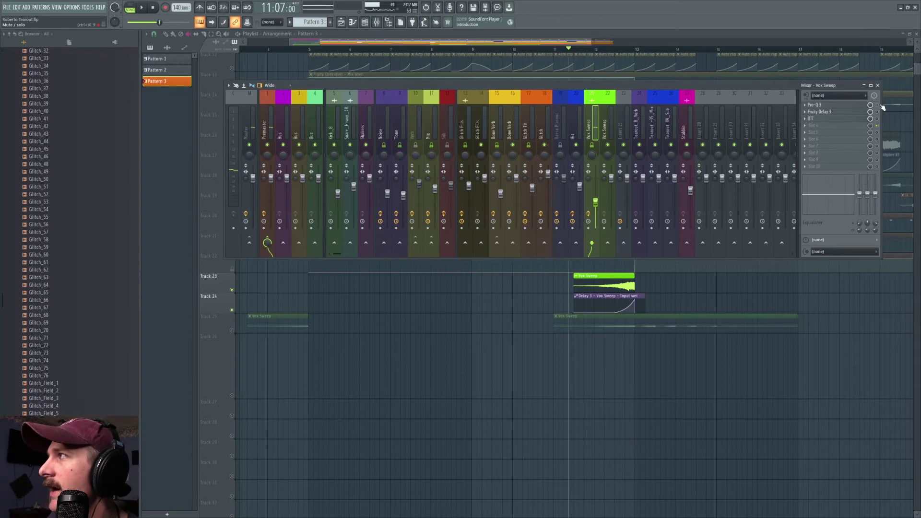
- Open Pro-Q 3 on the Vox Sweep insert and play the sweep to examine its low cut point
{"action": "left_click", "coordinate": [842, 105]}
{"action": "key", "text": "space"}
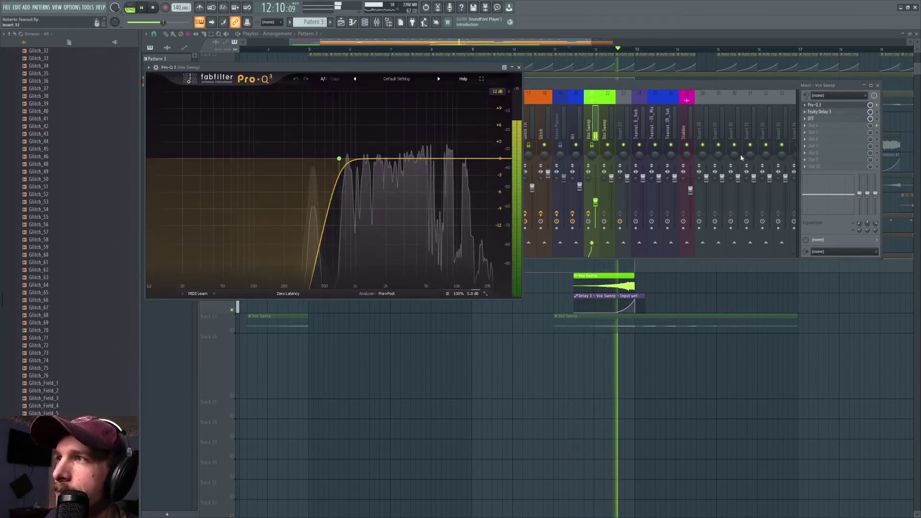
{"action": "mouse_move", "coordinate": [334, 162]}
{"action": "key", "text": "space"}
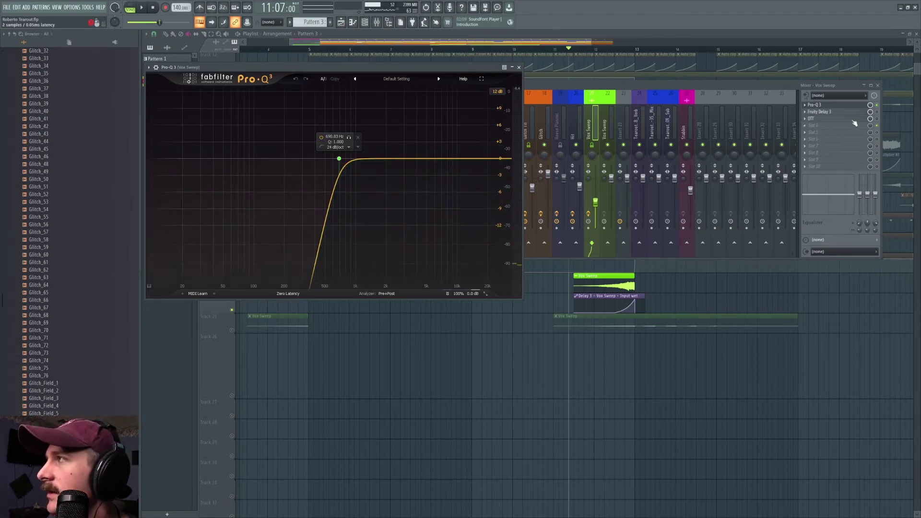
- Enable and open Fruity Delay 3 on the Vox Sweep insert, and play the sweep past bar 13 to hear the delay tail
{"action": "left_click", "coordinate": [873, 112]}
{"action": "left_click", "coordinate": [852, 112]}
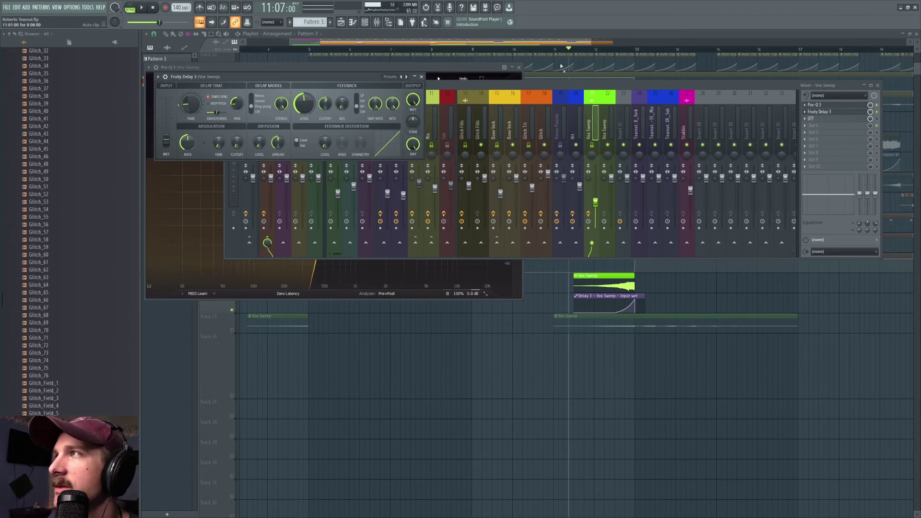
{"action": "left_click_drag", "start_coordinate": [555, 42], "coordinate": [622, 45]}
{"action": "key", "text": "space"}
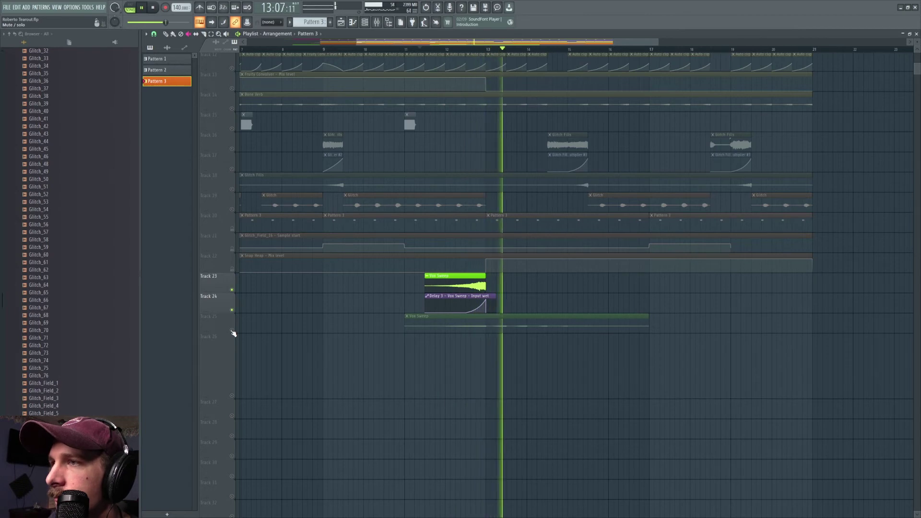
{"action": "key", "text": "space"}
- Solo Track 25 and play its second Vox Sweep clip across bar 13
{"action": "scroll", "coordinate": [473, 48], "scroll_direction": "down", "scroll_amount": 3}
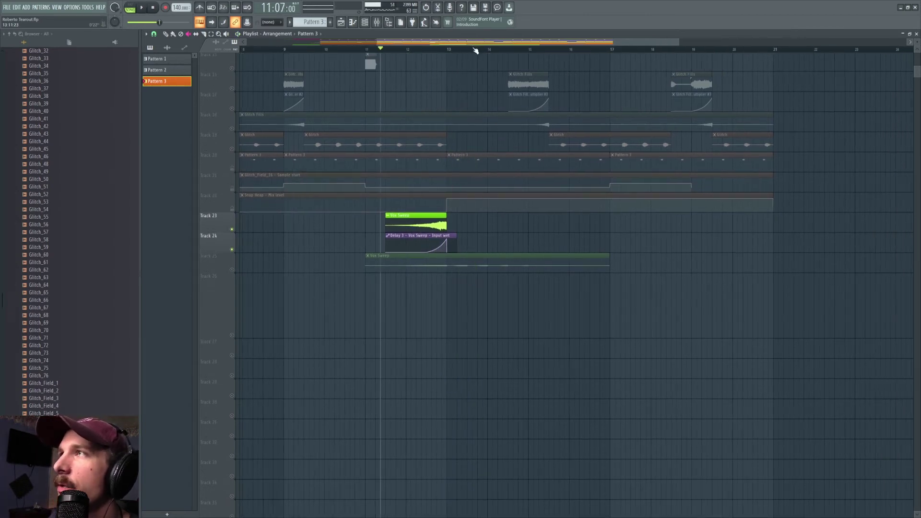
{"action": "scroll", "coordinate": [476, 50], "scroll_direction": "down", "scroll_amount": 3}
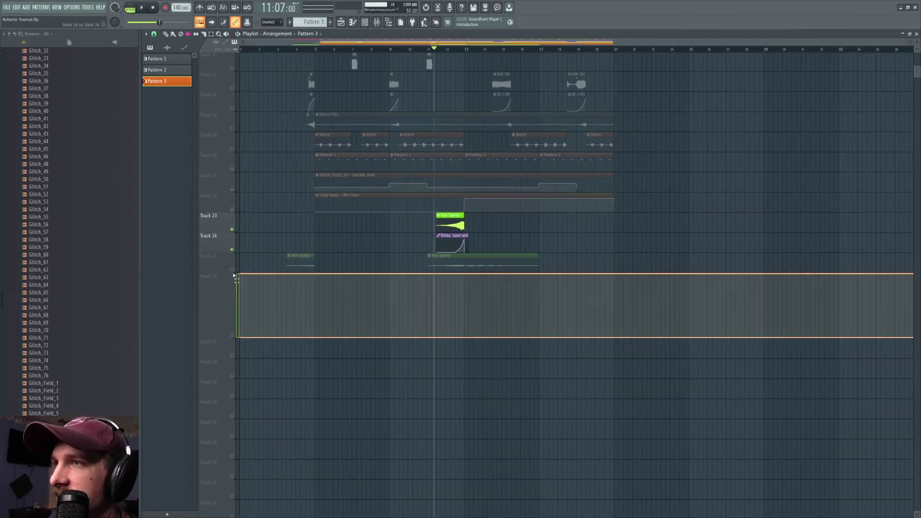
{"action": "left_click", "coordinate": [230, 264]}
{"action": "key", "text": "space"}
{"action": "left_click", "coordinate": [455, 48]}
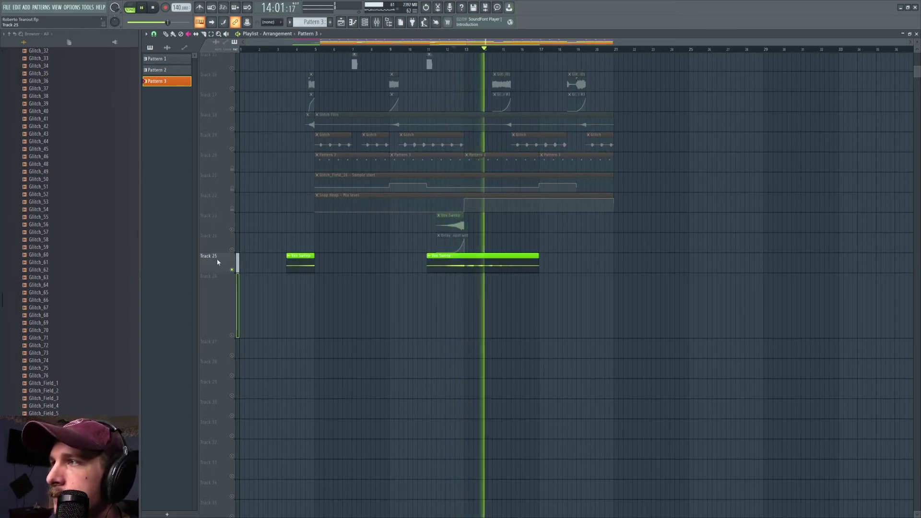
- Solo Tracks 23 and 24, bring up Fruity Delay 3 on the Vox Sweep insert and play the sweep from 12:08:00
{"action": "key", "text": "space"}
{"action": "left_click", "coordinate": [233, 248]}
{"action": "key", "text": "F9"}
{"action": "left_click", "coordinate": [829, 112]}
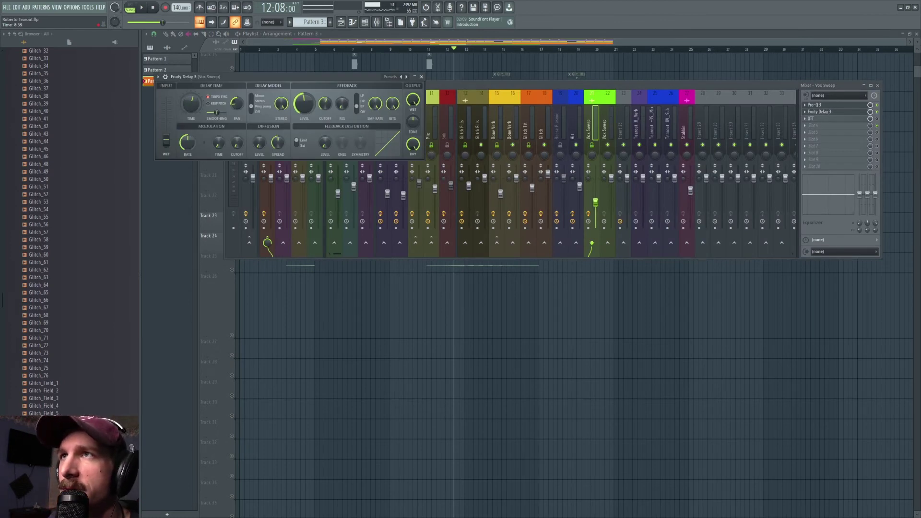
{"action": "key", "text": "space"}
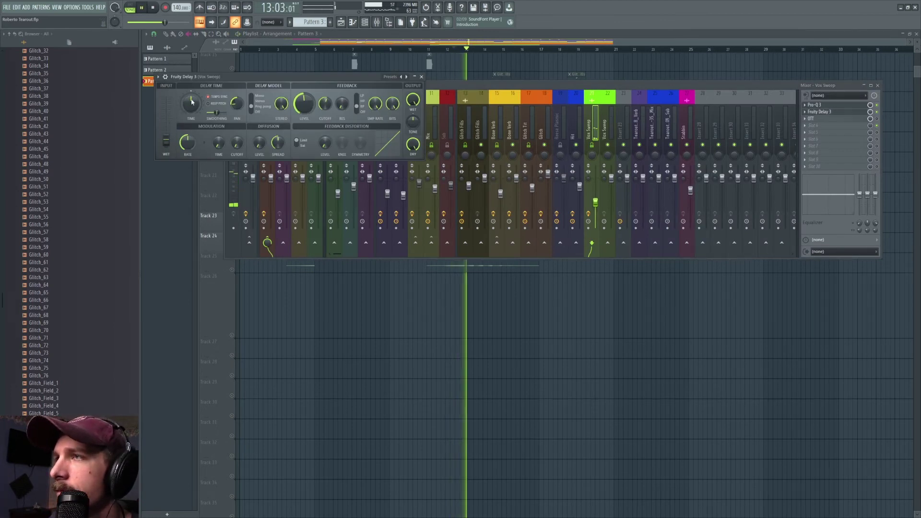
{"action": "key", "text": "space"}
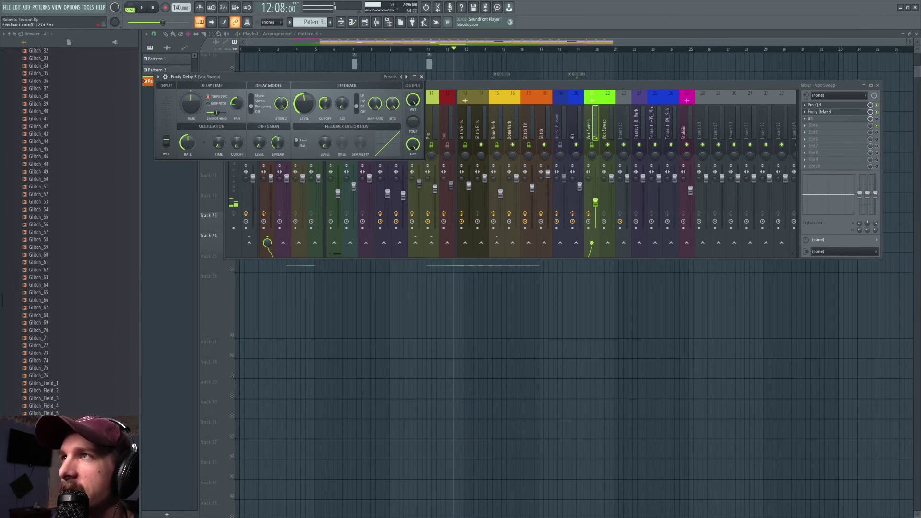
{"action": "left_click", "coordinate": [834, 119]}
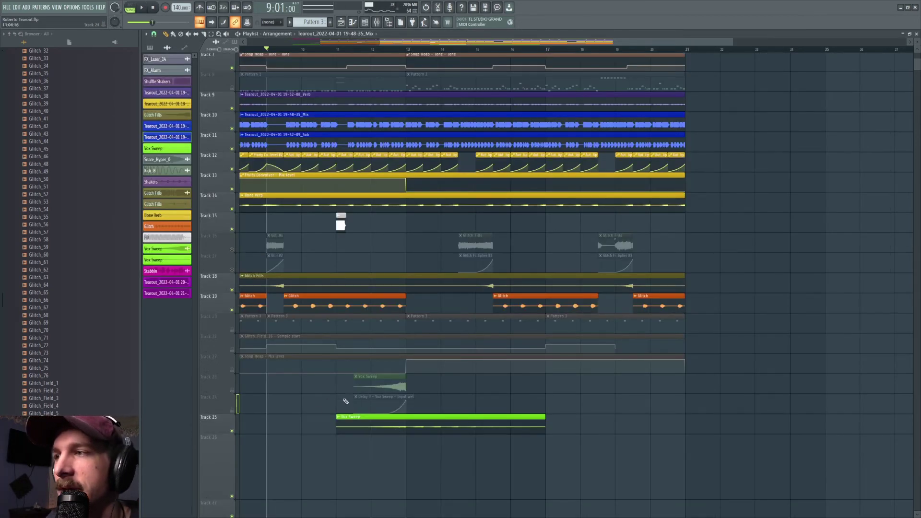
- Play the arrangement from 9:01:00 to hear the Track 25 Vox Sweep clip in the mix
{"action": "left_click", "coordinate": [143, 8]}
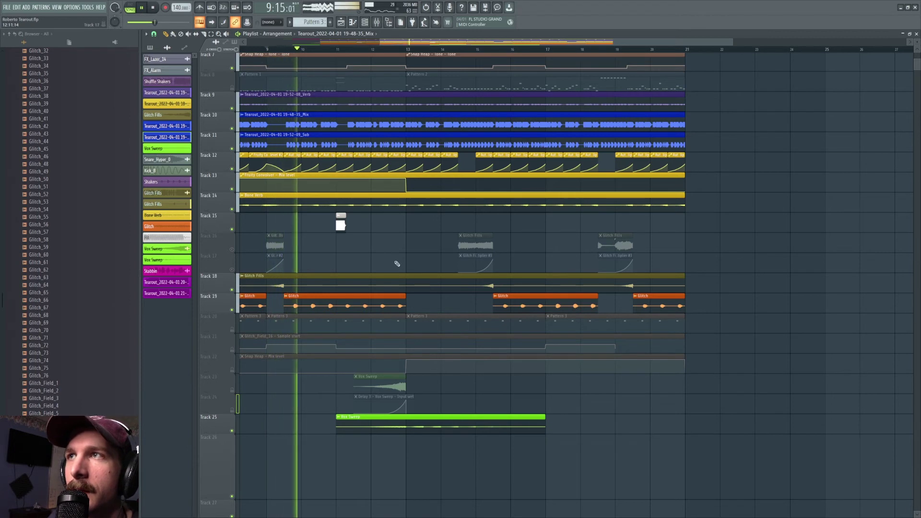
{"action": "scroll", "coordinate": [397, 263], "scroll_direction": "up", "scroll_amount": 2}
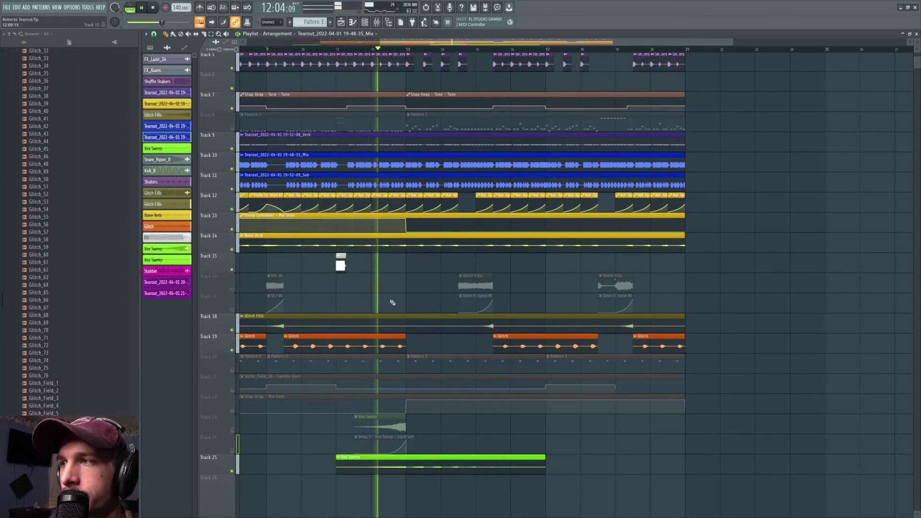
{"action": "left_click", "coordinate": [155, 8]}
{"action": "scroll", "coordinate": [340, 131], "scroll_direction": "down", "scroll_amount": 4}
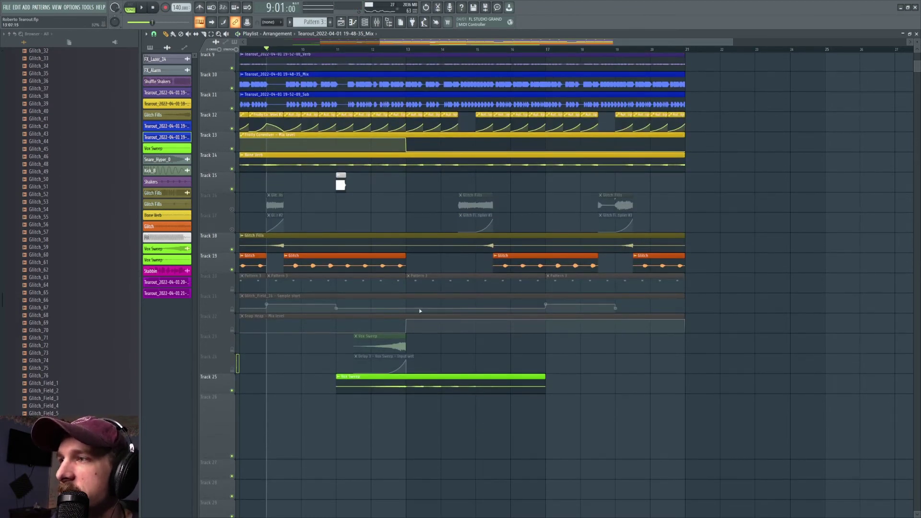
- Solo Track 25, play its Vox Sweep clip from 13:01:00 and release the solo
{"action": "scroll", "coordinate": [383, 120], "scroll_direction": "down", "scroll_amount": 1}
{"action": "left_click", "coordinate": [407, 50]}
{"action": "right_click", "coordinate": [232, 370]}
{"action": "key", "text": "space"}
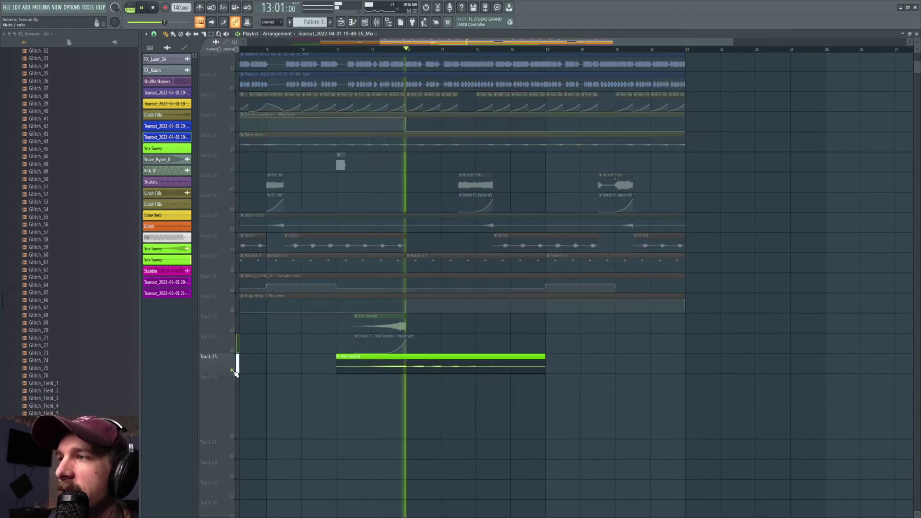
{"action": "right_click", "coordinate": [232, 370]}
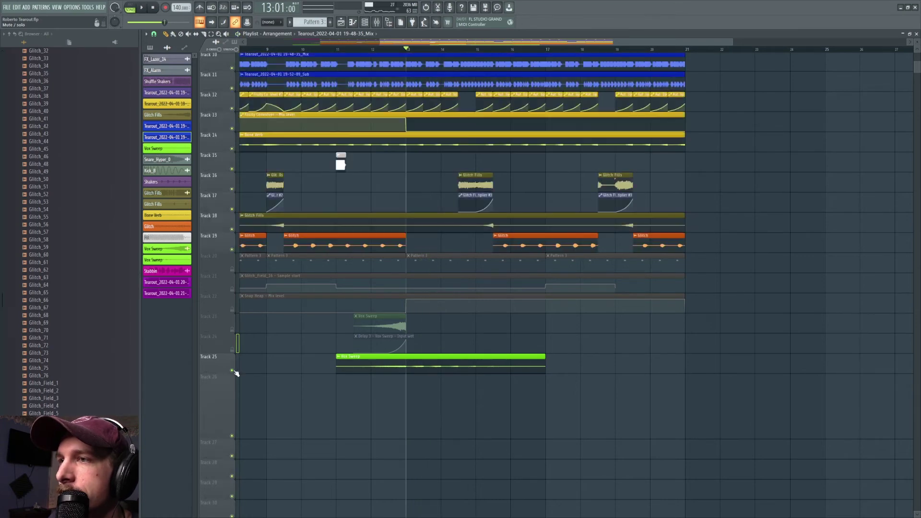
- Isolate Tracks 8 and 15 in the playlist and set the playback position to 7:01:00
{"action": "scroll", "coordinate": [235, 371], "scroll_direction": "up", "scroll_amount": 9}
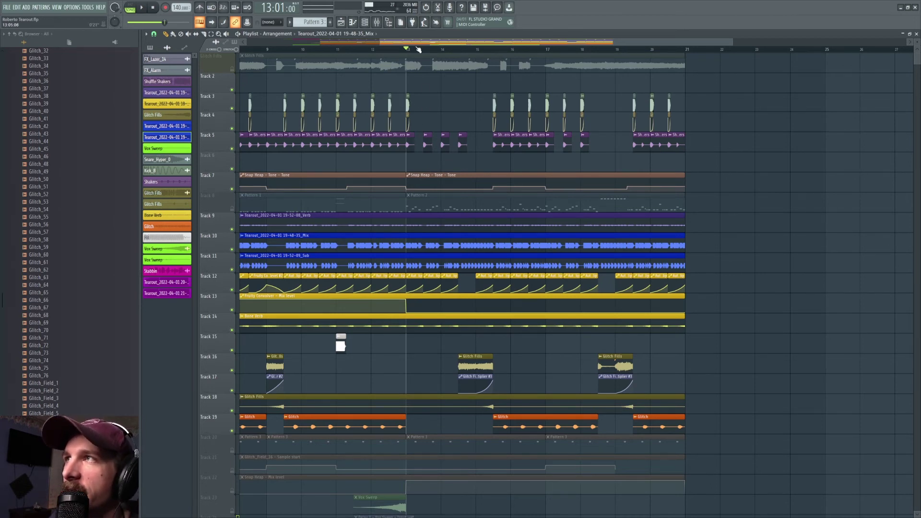
{"action": "scroll", "coordinate": [416, 48], "scroll_direction": "down", "scroll_amount": 3}
{"action": "scroll", "coordinate": [691, 246], "scroll_direction": "down", "scroll_amount": 4}
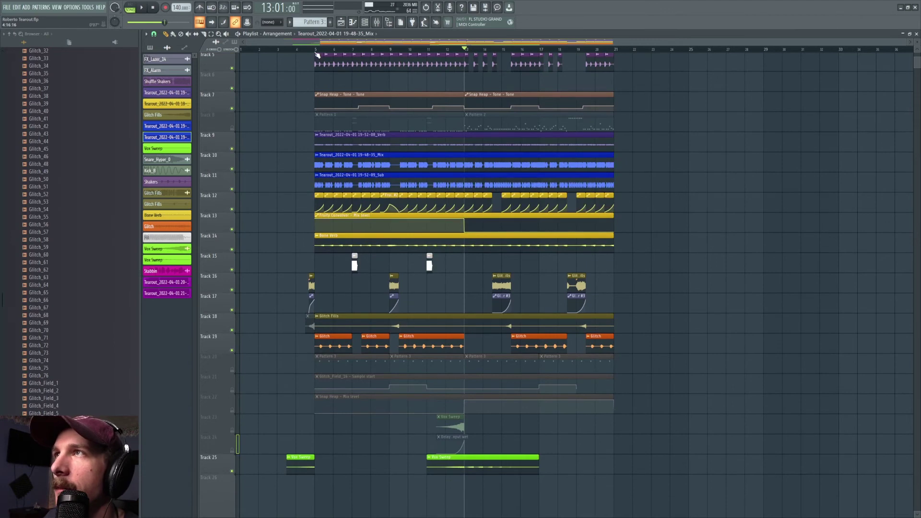
{"action": "scroll", "coordinate": [362, 54], "scroll_direction": "up", "scroll_amount": 4}
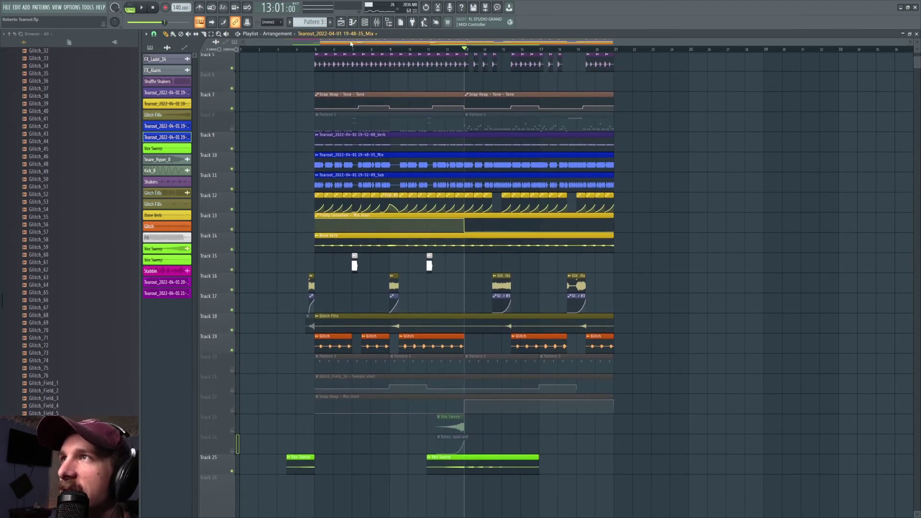
{"action": "scroll", "coordinate": [362, 54], "scroll_direction": "up", "scroll_amount": 3}
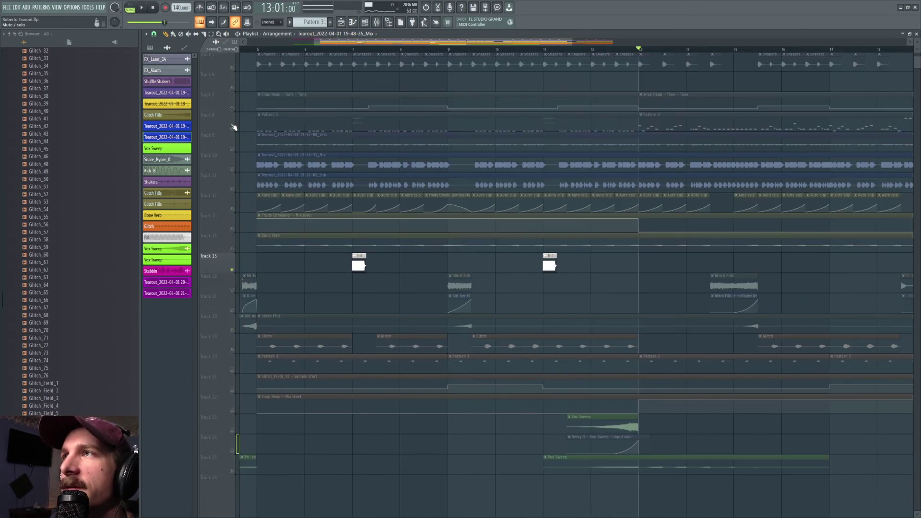
{"action": "left_click", "coordinate": [232, 128]}
{"action": "left_click", "coordinate": [354, 50]}
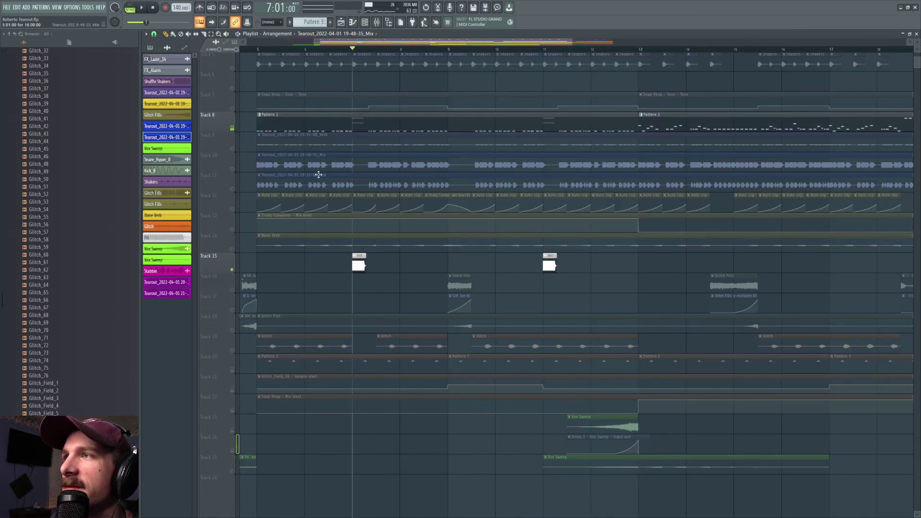
- Check the synth inserts in the mixer and filter the channel rack to the Synths group
{"action": "left_click", "coordinate": [364, 23]}
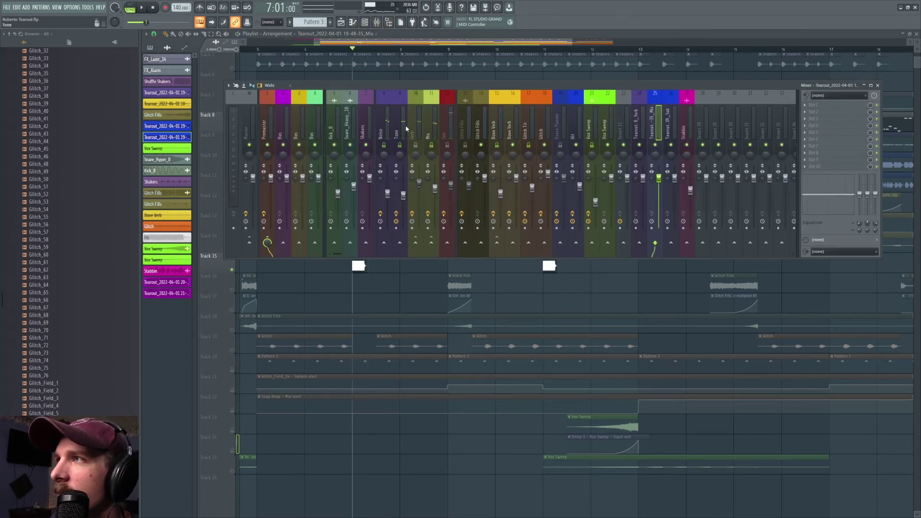
{"action": "left_click", "coordinate": [405, 142]}
{"action": "left_click", "coordinate": [560, 115]}
{"action": "key", "text": "F9"}
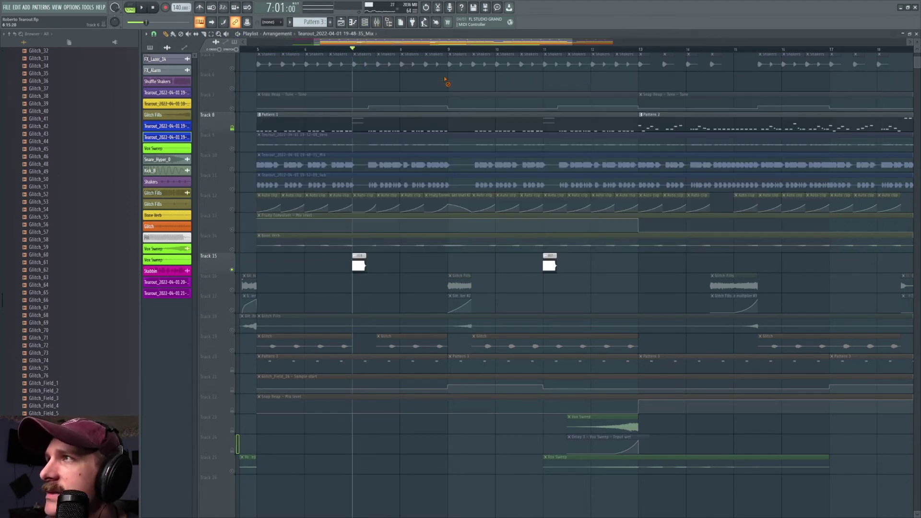
{"action": "key", "text": "F6"}
{"action": "left_click", "coordinate": [392, 346]}
{"action": "left_click", "coordinate": [387, 378]}
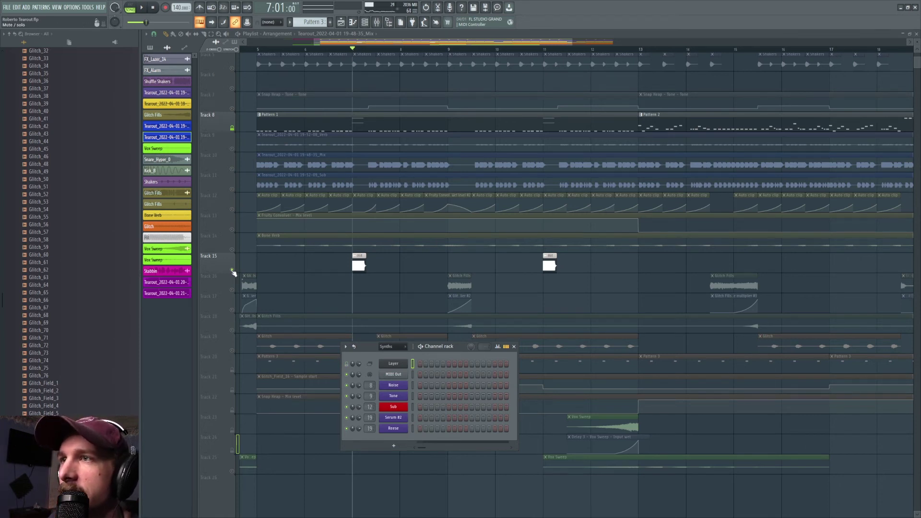
{"action": "key", "text": "F6"}
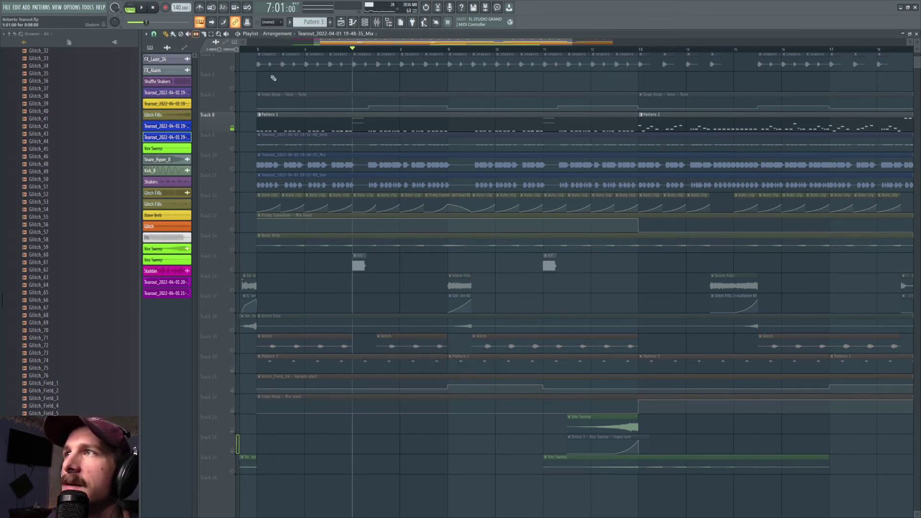
- Open Pattern 1 in the piano roll, examine the Reese and Serum #2 notes and play them from 7:01:00
{"action": "double_click", "coordinate": [345, 125]}
{"action": "double_click", "coordinate": [307, 126]}
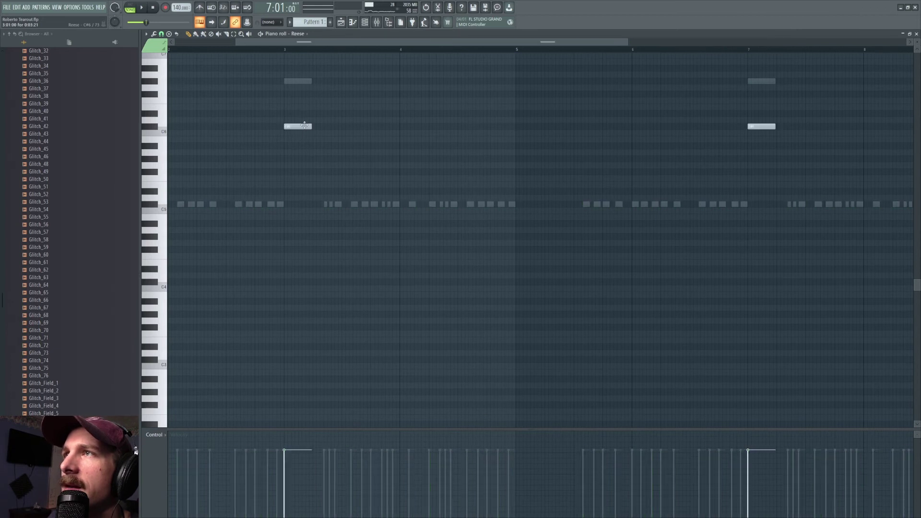
{"action": "double_click", "coordinate": [294, 81]}
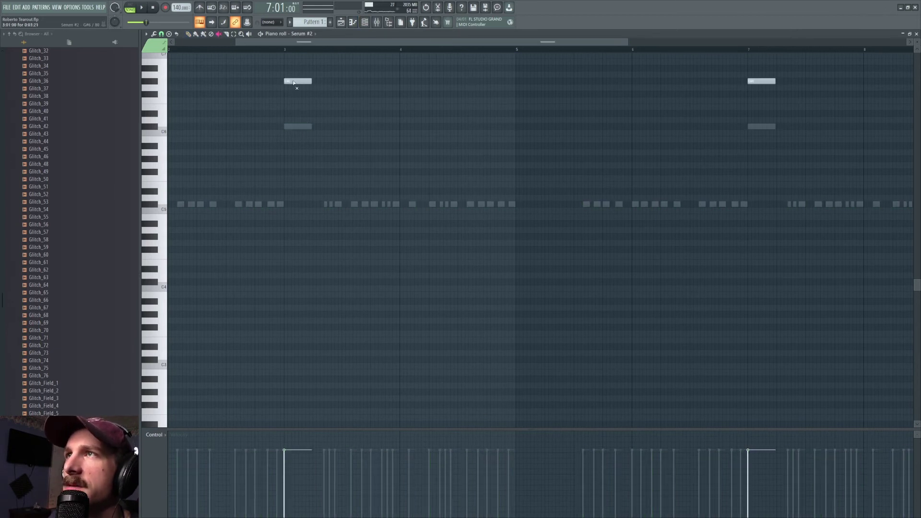
{"action": "key", "text": "space"}
{"action": "key", "text": "space"}
{"action": "key", "text": "F5"}
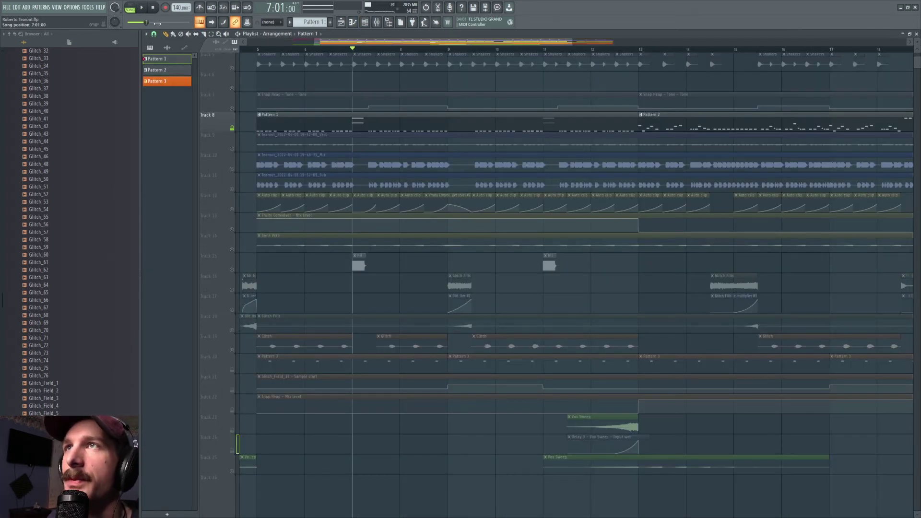
{"action": "left_click", "coordinate": [144, 9]}
{"action": "key", "text": "space"}
- Open the Serum #2 instrument and examine its effects chain and oscillator settings
{"action": "left_click", "coordinate": [364, 23]}
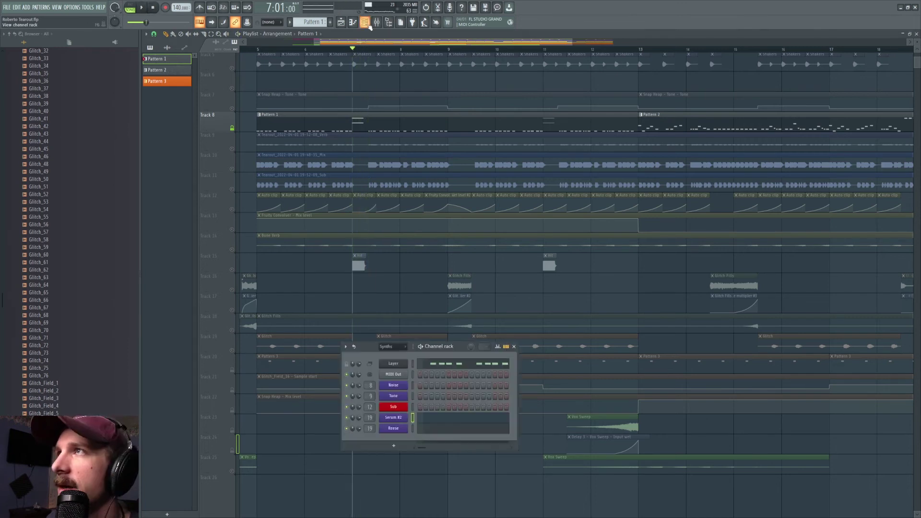
{"action": "left_click", "coordinate": [393, 417]}
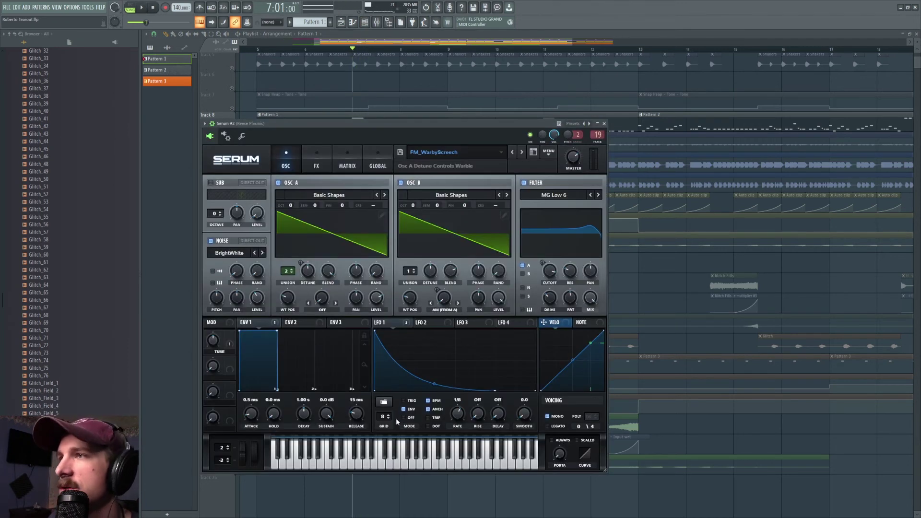
{"action": "left_click", "coordinate": [316, 162]}
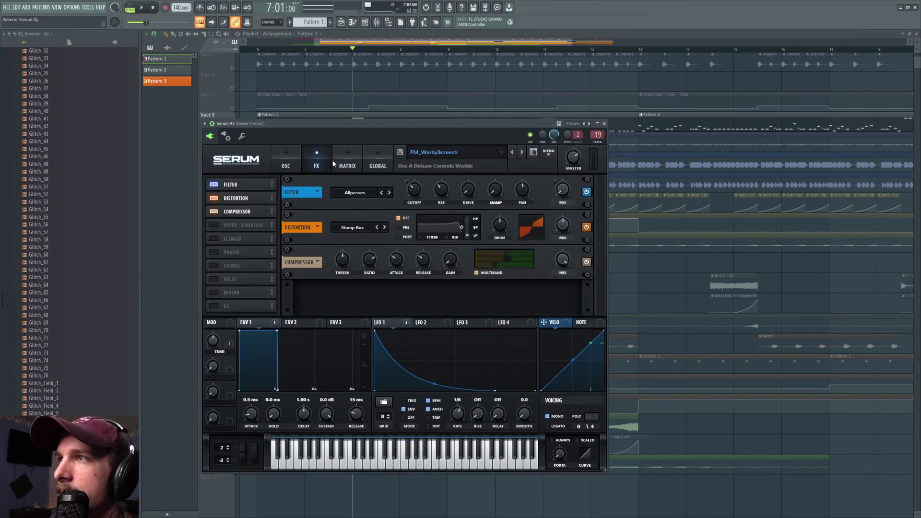
{"action": "left_click", "coordinate": [286, 164]}
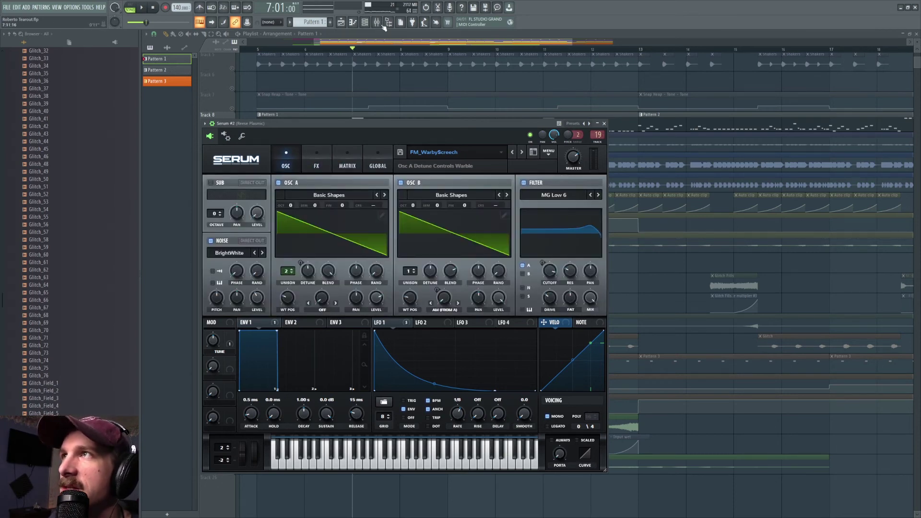
{"action": "left_click", "coordinate": [365, 22]}
{"action": "left_click", "coordinate": [318, 138]}
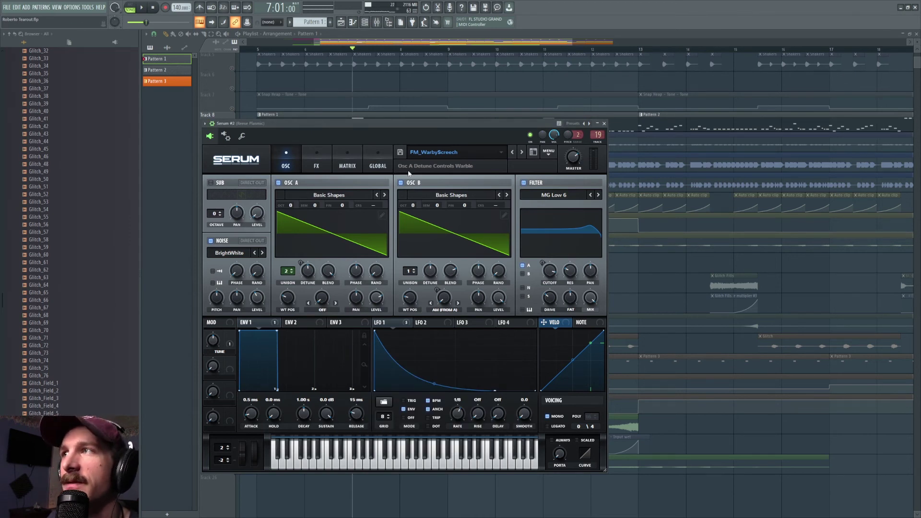
- Play the Serum #2 screech from 7:01:00 and examine the unison detune of oscillator A
{"action": "left_click", "coordinate": [142, 8]}
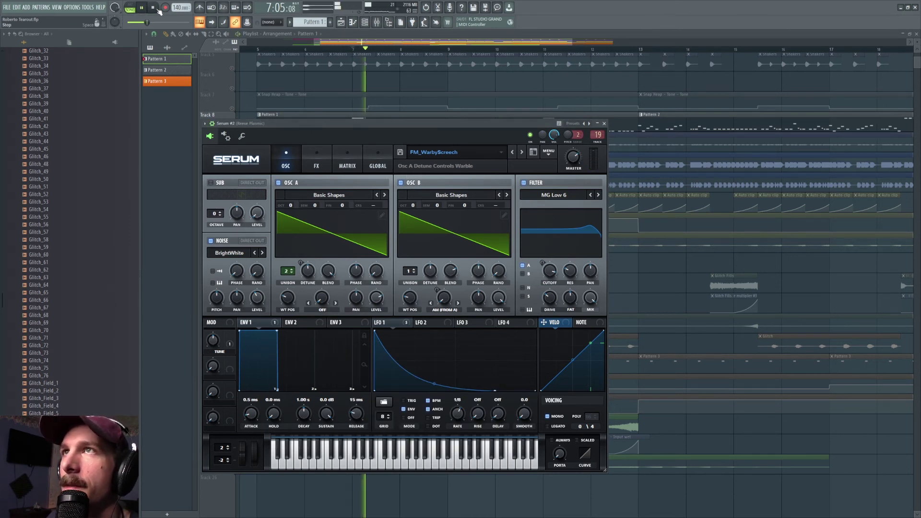
{"action": "left_click", "coordinate": [152, 8]}
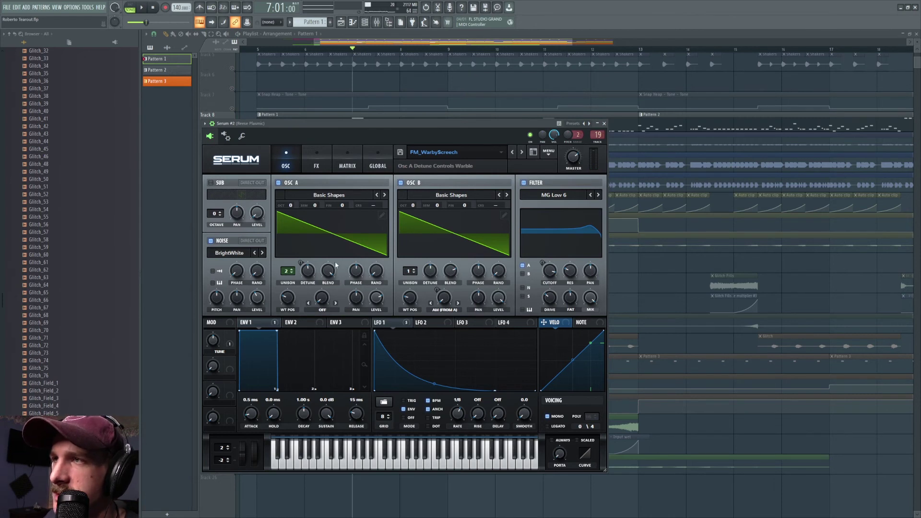
{"action": "right_click", "coordinate": [309, 272]}
{"action": "left_click", "coordinate": [308, 272]}
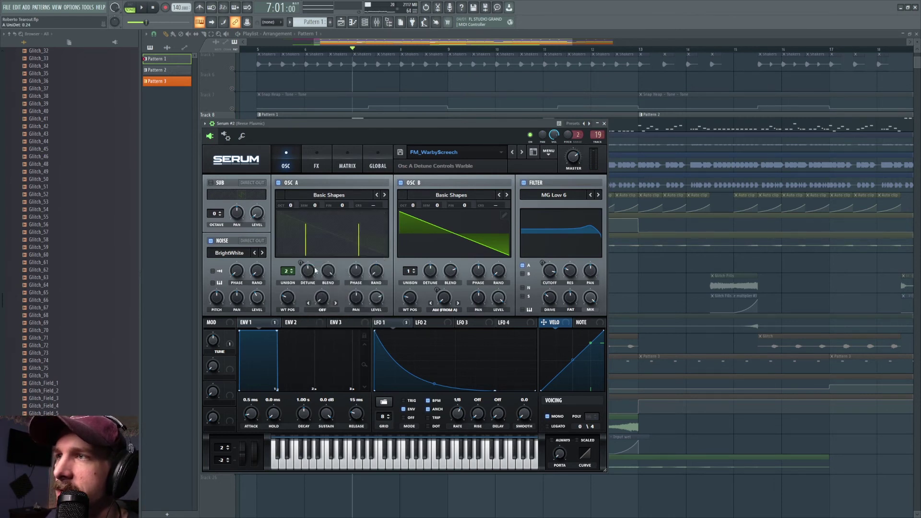
{"action": "key", "text": "space"}
- Switch oscillator B off and on again, and check its AM (from A) warp amount
{"action": "left_click", "coordinate": [407, 183]}
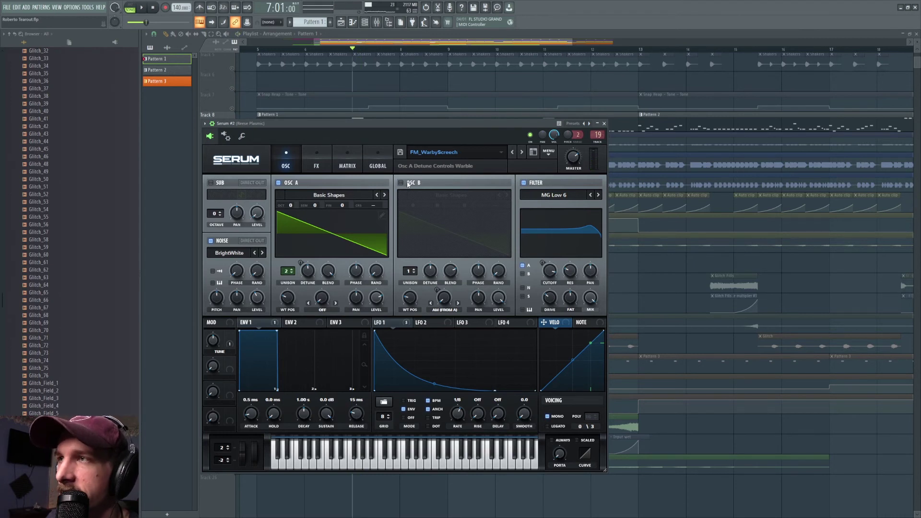
{"action": "left_click", "coordinate": [407, 184]}
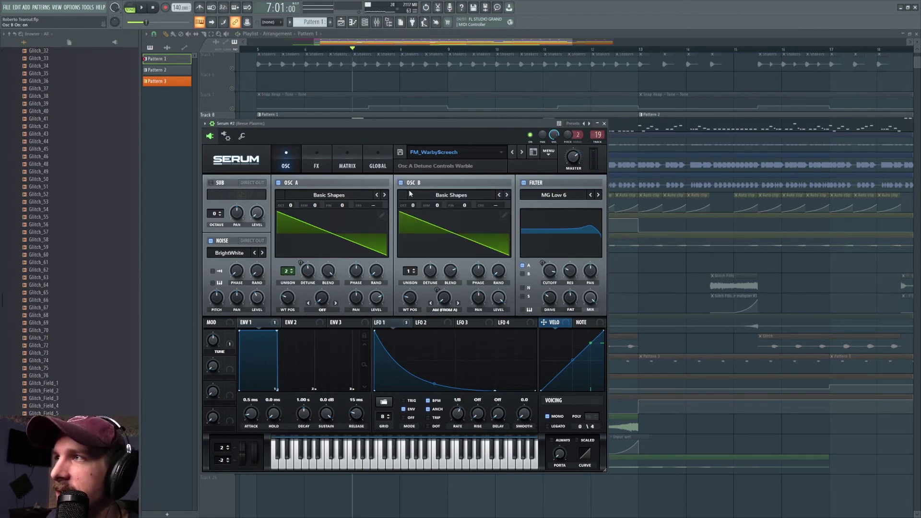
{"action": "mouse_move", "coordinate": [446, 302]}
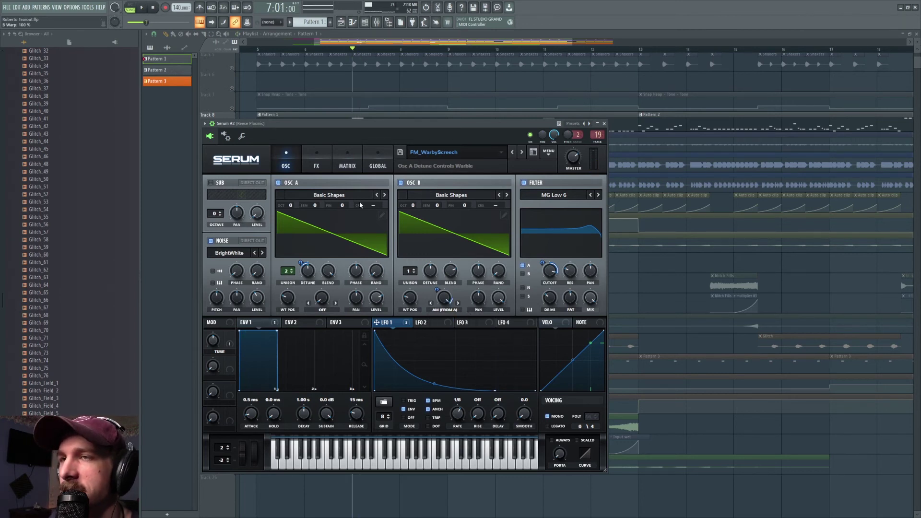
- Try bypassing the master tune destination of LFO 1 in Serum #2 and play the screech from 7:01:00
{"action": "right_click", "coordinate": [405, 324]}
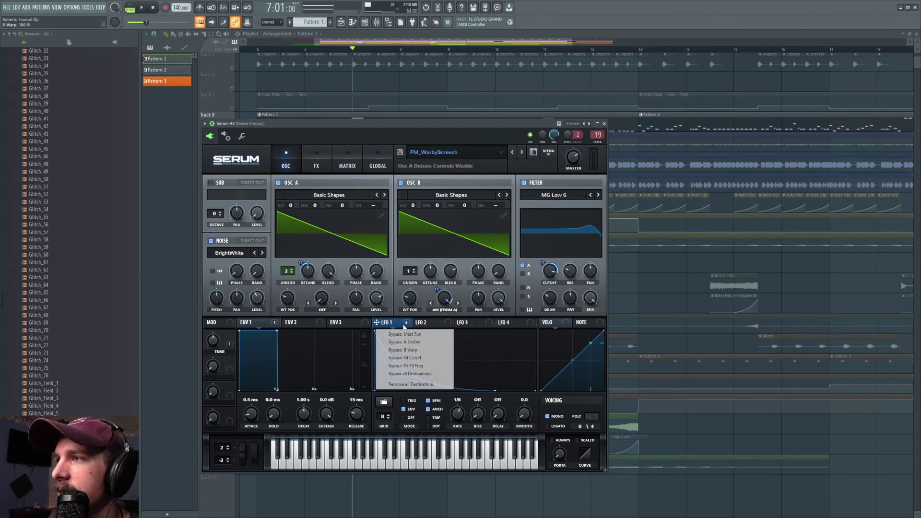
{"action": "left_click", "coordinate": [402, 324]}
{"action": "right_click", "coordinate": [400, 326]}
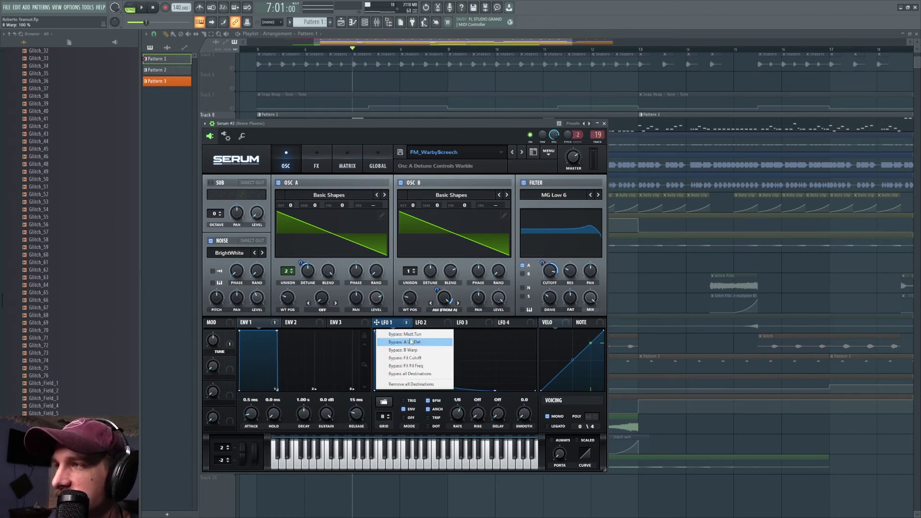
{"action": "left_click", "coordinate": [411, 334]}
{"action": "key", "text": "space"}
{"action": "key", "text": "space"}
{"action": "right_click", "coordinate": [405, 325]}
{"action": "left_click", "coordinate": [404, 325]}
- Check LFO 1's modulation of oscillator A's unison detune and play the screech from 7:01:00
{"action": "right_click", "coordinate": [388, 327]}
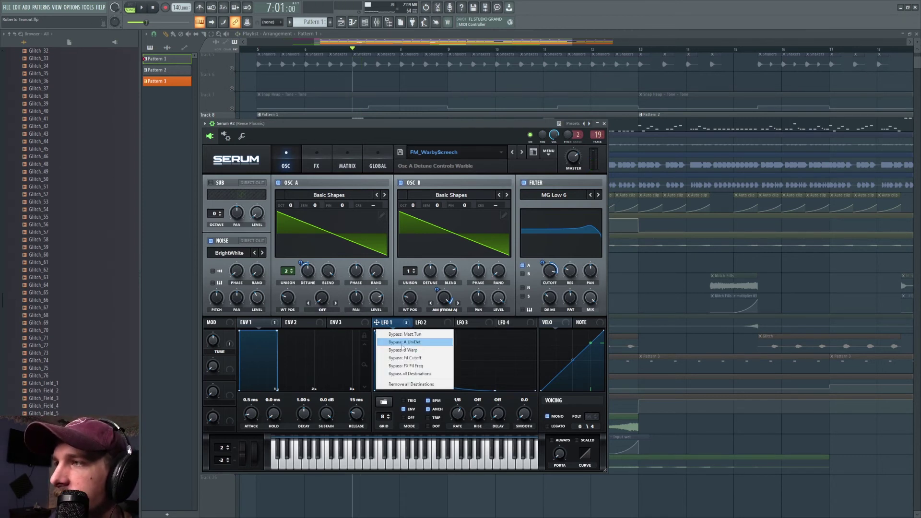
{"action": "left_click", "coordinate": [404, 324]}
{"action": "right_click", "coordinate": [306, 269]}
{"action": "left_click", "coordinate": [322, 274]}
{"action": "key", "text": "space"}
{"action": "key", "text": "space"}
{"action": "right_click", "coordinate": [322, 273]}
{"action": "left_click", "coordinate": [409, 278]}
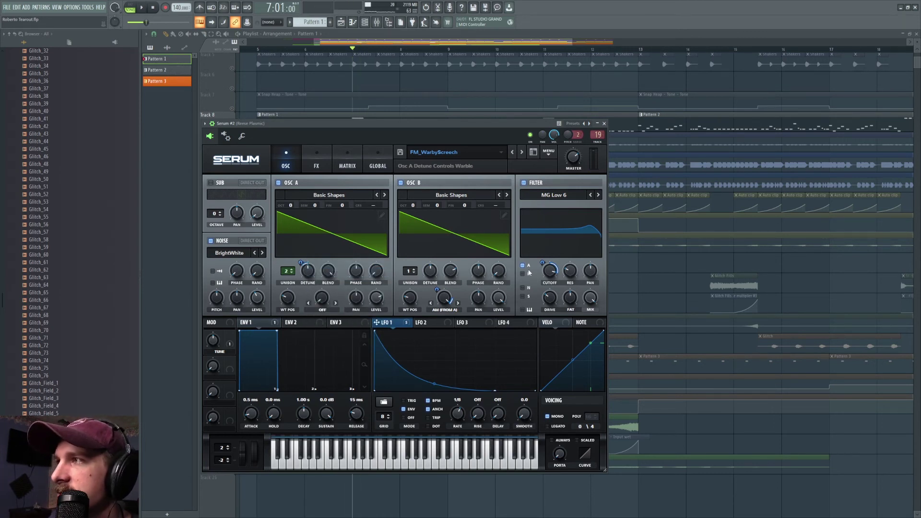
- Examine the Allpasses filter, Stomp Box distortion and multiband compressor in Serum #2's effects while playing the screech from 7:01:00
{"action": "left_click", "coordinate": [316, 162]}
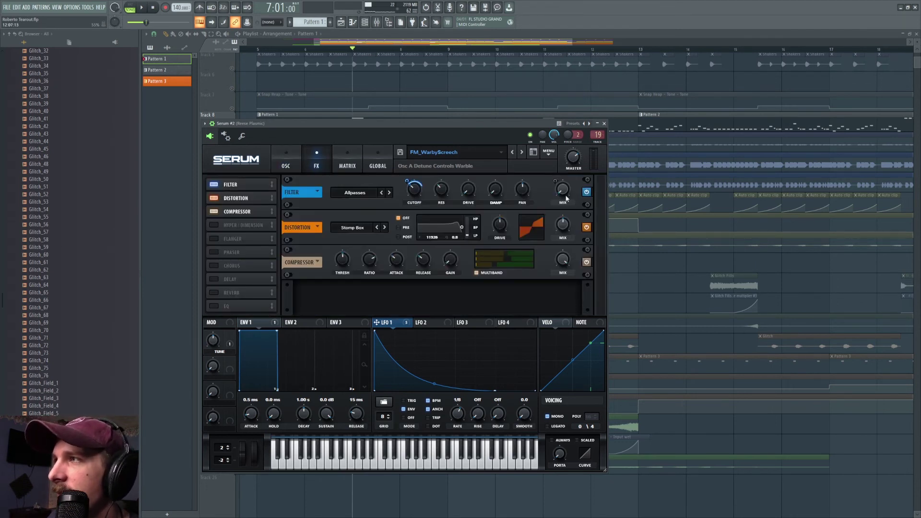
{"action": "key", "text": "space"}
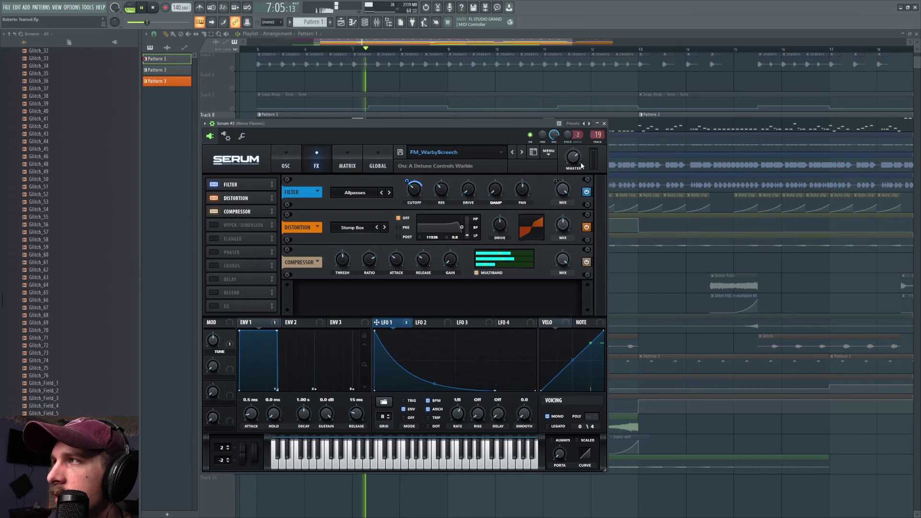
{"action": "key", "text": "space"}
{"action": "key", "text": "space"}
{"action": "key", "text": "space"}
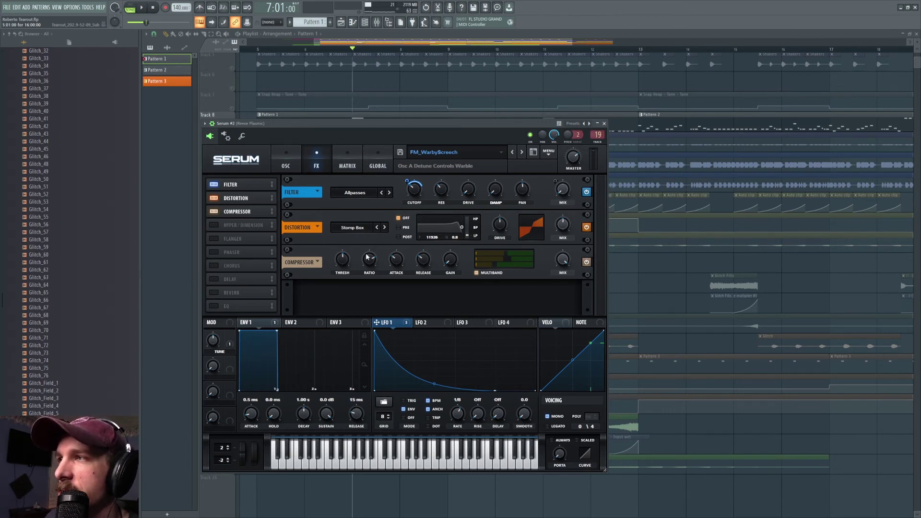
- Open the Reese channel's Phase Plant instrument and play it from 7:01:00, examining the first generator group
{"action": "left_click", "coordinate": [377, 22]}
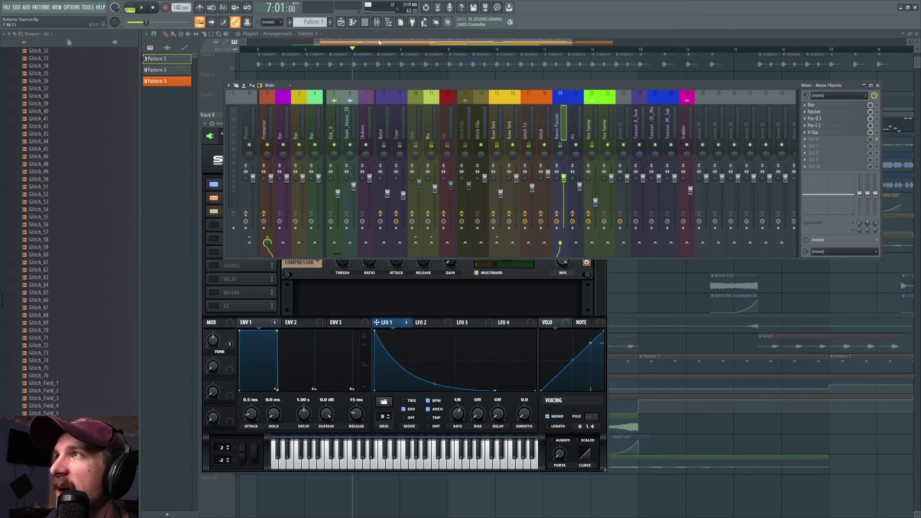
{"action": "left_click", "coordinate": [365, 22]}
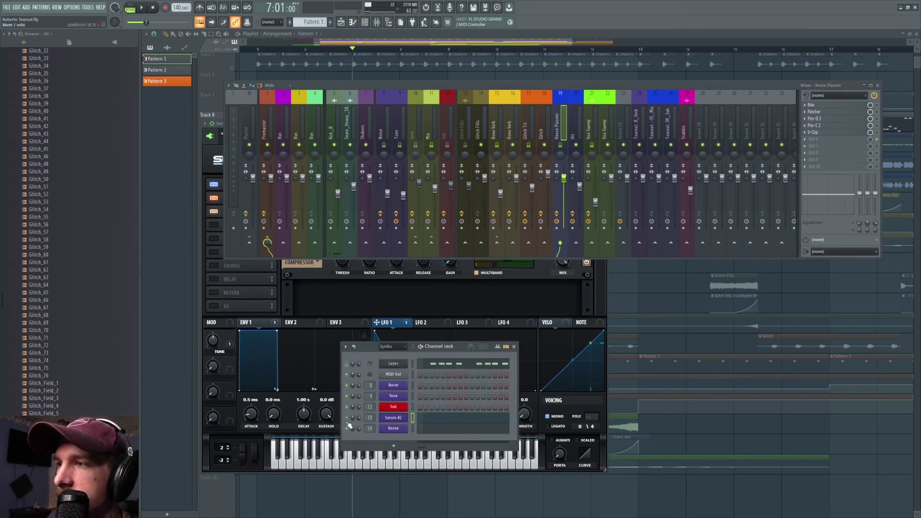
{"action": "left_click", "coordinate": [393, 428]}
{"action": "key", "text": "space"}
{"action": "left_click", "coordinate": [376, 116]}
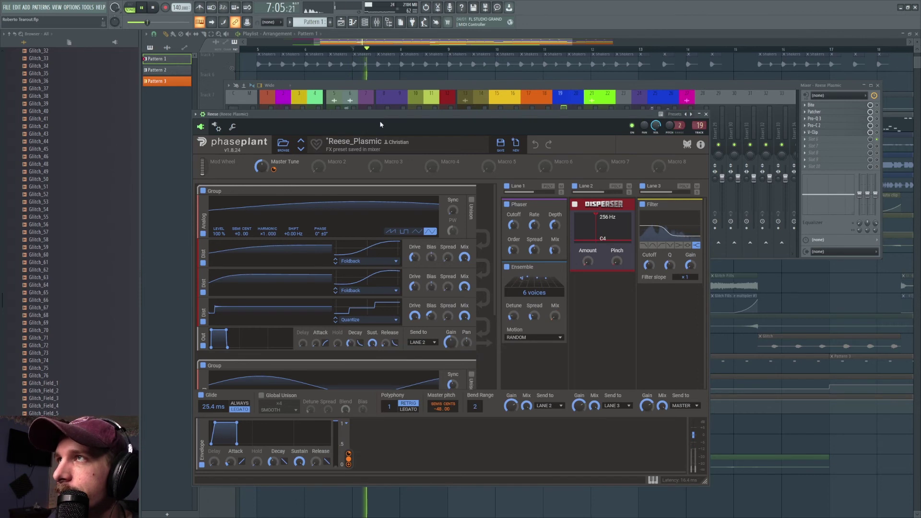
{"action": "key", "text": "space"}
{"action": "scroll", "coordinate": [370, 242], "scroll_direction": "down", "scroll_amount": 1}
{"action": "scroll", "coordinate": [307, 224], "scroll_direction": "up", "scroll_amount": 1}
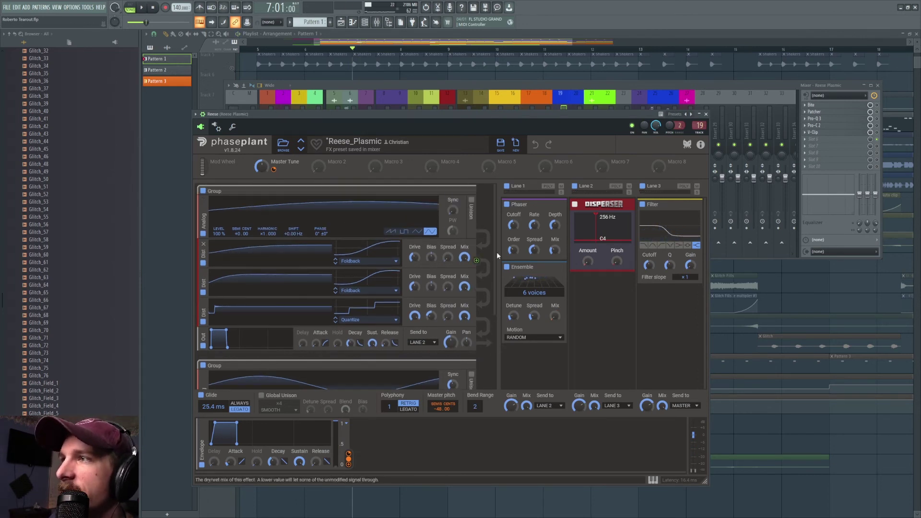
- Switch off the first generator group's output, play the second group from 7:01:00, and switch the output back on
{"action": "scroll", "coordinate": [351, 326], "scroll_direction": "down", "scroll_amount": 5}
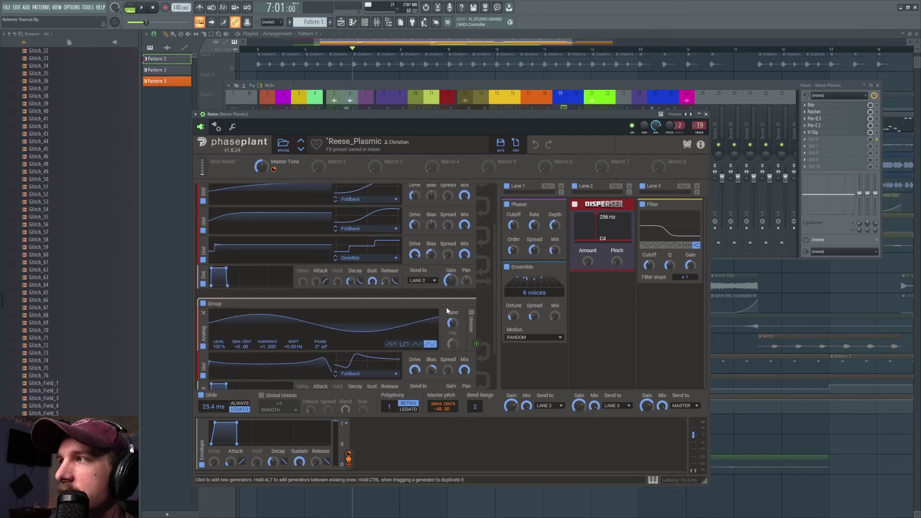
{"action": "left_click", "coordinate": [452, 270]}
{"action": "left_click", "coordinate": [203, 231]}
{"action": "left_click", "coordinate": [143, 7]}
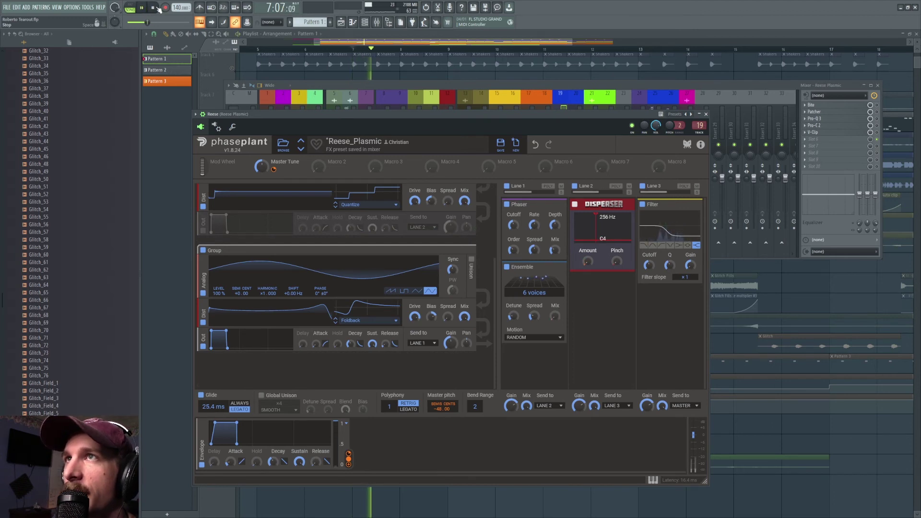
{"action": "left_click", "coordinate": [203, 232]}
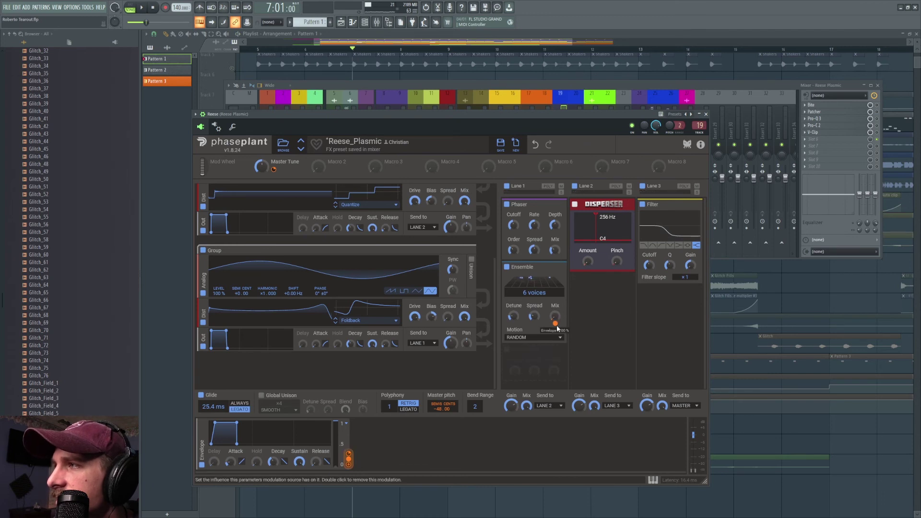
- Play the Reese from 7:01:00 and examine the envelope modulation on the Ensemble mix in Lane 1
{"action": "left_click", "coordinate": [141, 8]}
{"action": "left_click", "coordinate": [152, 7]}
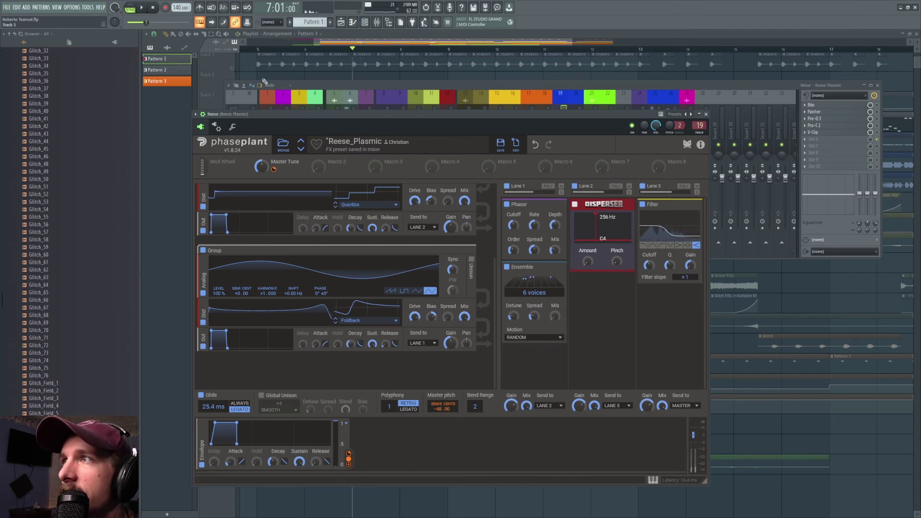
{"action": "left_click", "coordinate": [144, 7]}
{"action": "left_click", "coordinate": [153, 7]}
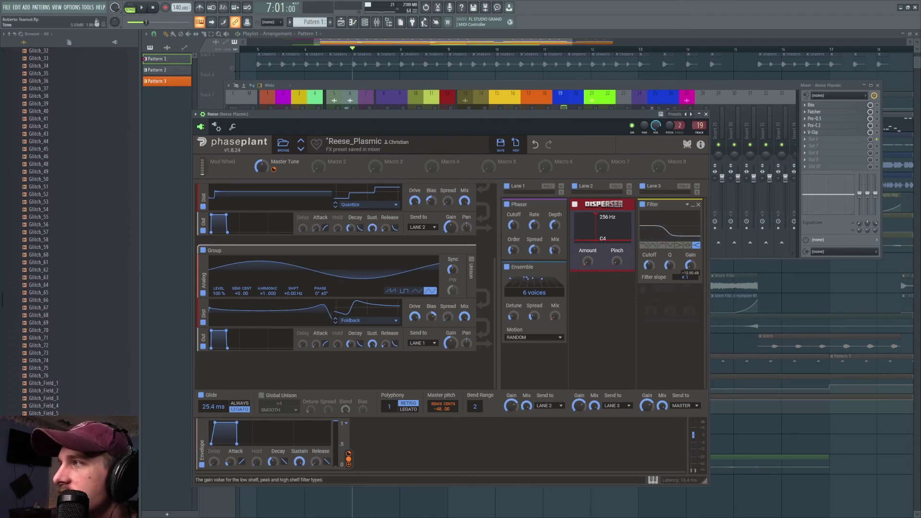
- Bypass the Lane 3 filter, play the Reese from 7:01:00, and switch the filter back on
{"action": "left_click", "coordinate": [643, 205]}
{"action": "left_click", "coordinate": [141, 7]}
{"action": "left_click", "coordinate": [152, 8]}
{"action": "left_click", "coordinate": [643, 205]}
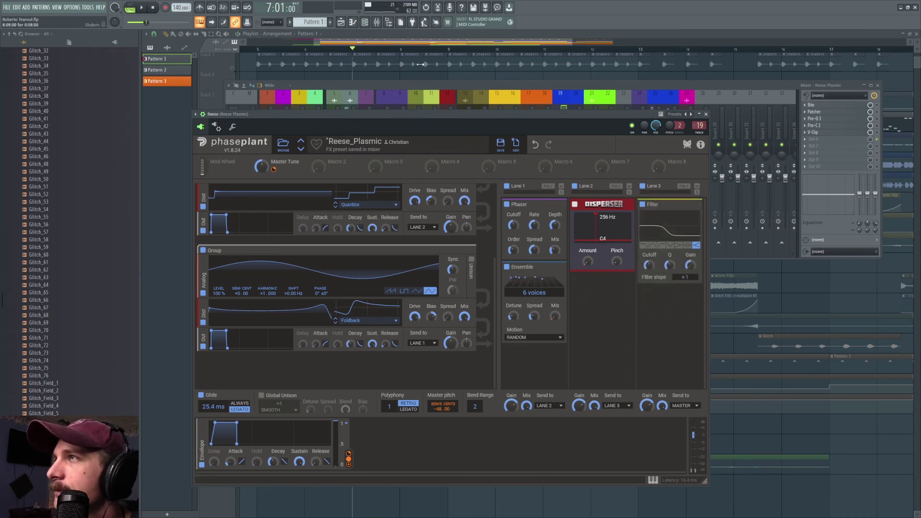
- Show the channel rack, play from 7:01:00, and open the Bite effect on the Reese Plasmic mixer track
{"action": "key", "text": "F6"}
{"action": "key", "text": "space"}
{"action": "key", "text": "space"}
{"action": "left_click", "coordinate": [815, 105]}
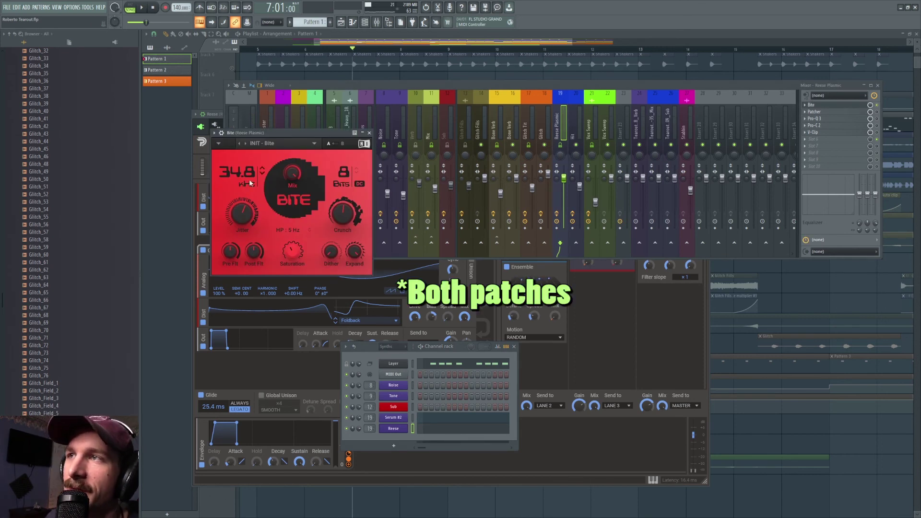
- Try Bite's Crunch at 0 % and restore the previous amount from the project history
{"action": "mouse_move", "coordinate": [340, 221]}
{"action": "left_click_drag", "start_coordinate": [341, 220], "coordinate": [346, 217]}
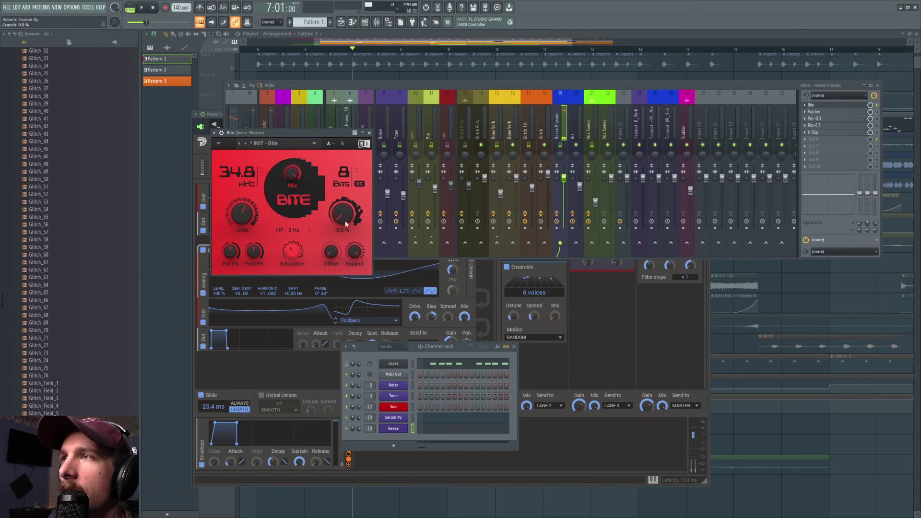
{"action": "left_click", "coordinate": [426, 8]}
{"action": "scroll", "coordinate": [72, 288], "scroll_direction": "down", "scroll_amount": 15}
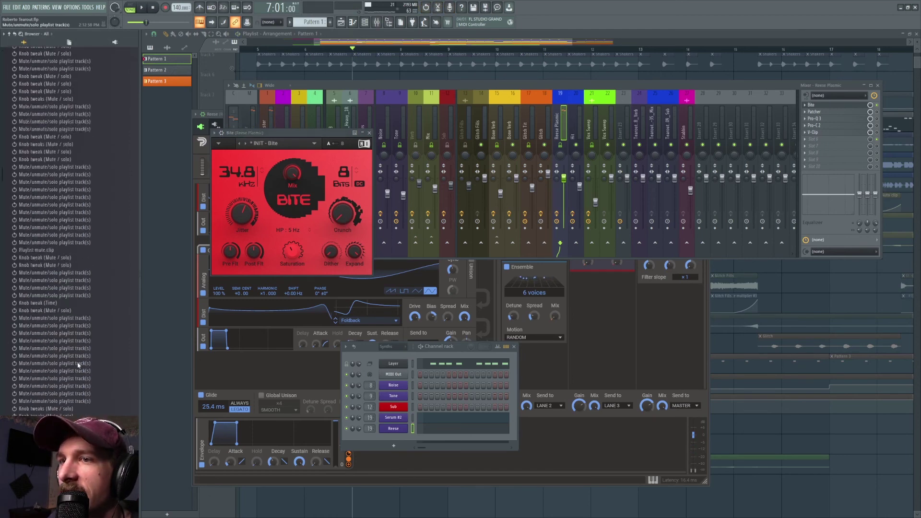
{"action": "left_click", "coordinate": [73, 339]}
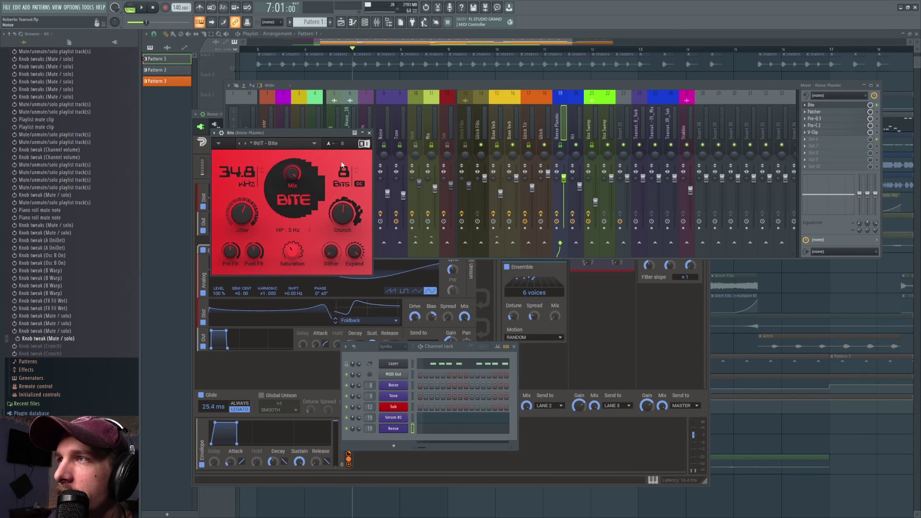
- Try a different bit depth in Bite and play the sound from 7:01:00 to compare
{"action": "left_click_drag", "start_coordinate": [346, 169], "coordinate": [346, 158]}
{"action": "key", "text": "space"}
{"action": "key", "text": "space"}
{"action": "key", "text": "space"}
{"action": "key", "text": "space"}
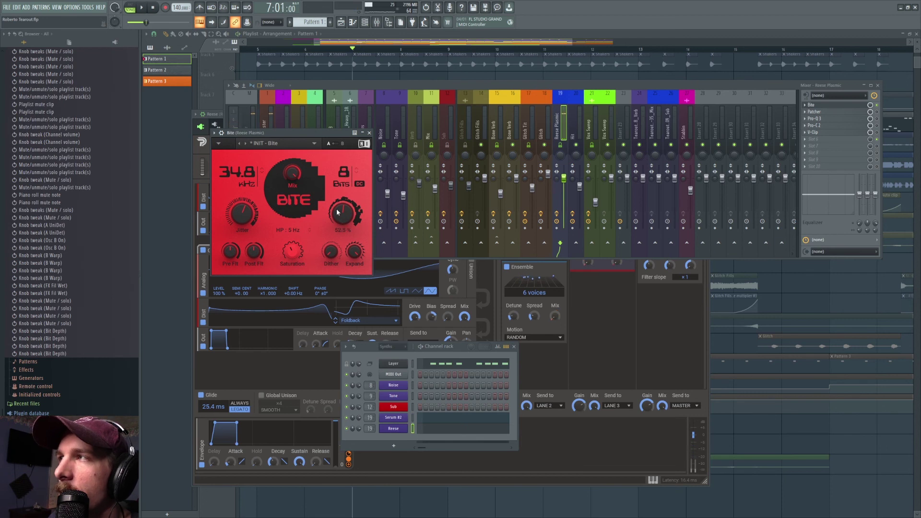
- Open the Patcher effect on the Reese Plasmic track and examine its filter, compression and distortion controls
{"action": "left_click", "coordinate": [876, 112]}
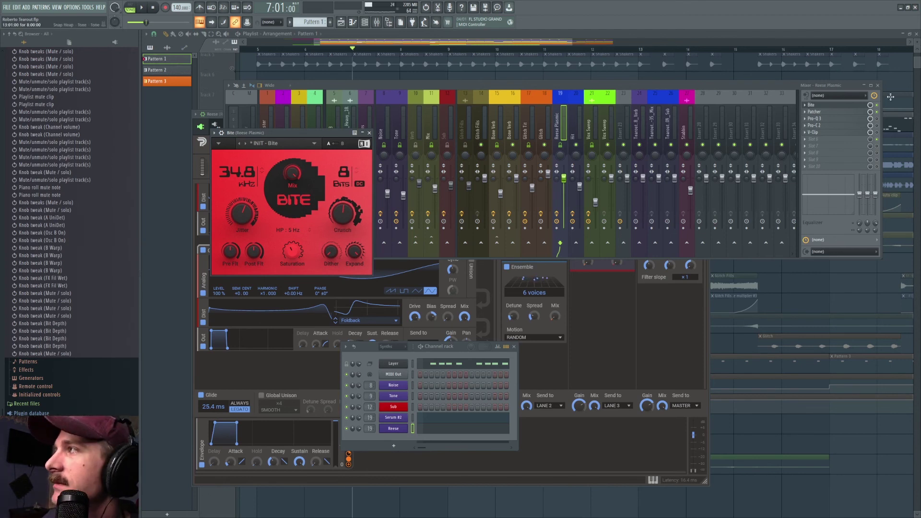
{"action": "left_click", "coordinate": [843, 114]}
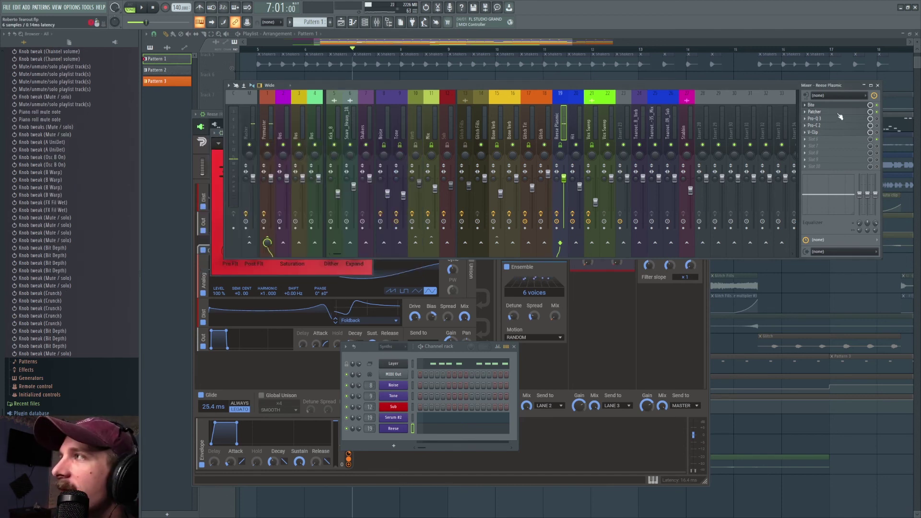
{"action": "left_click", "coordinate": [839, 113]}
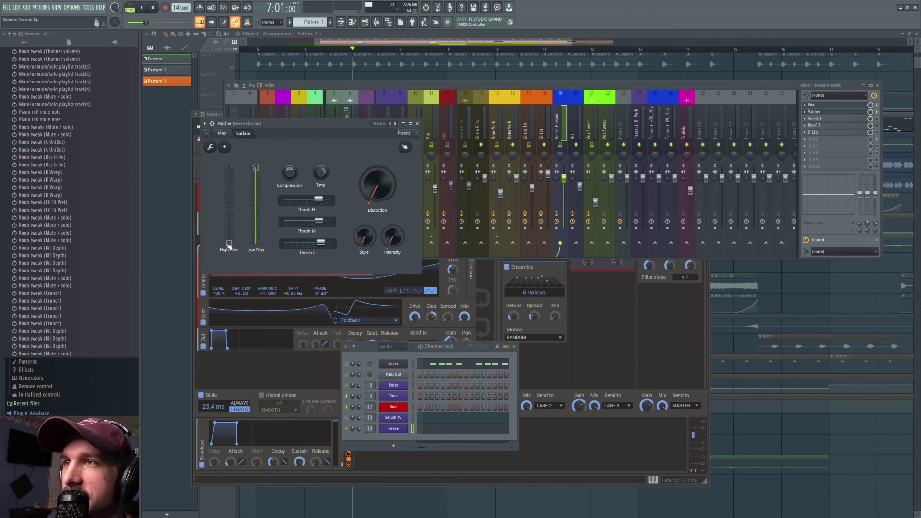
{"action": "left_click_drag", "start_coordinate": [257, 175], "coordinate": [257, 181]}
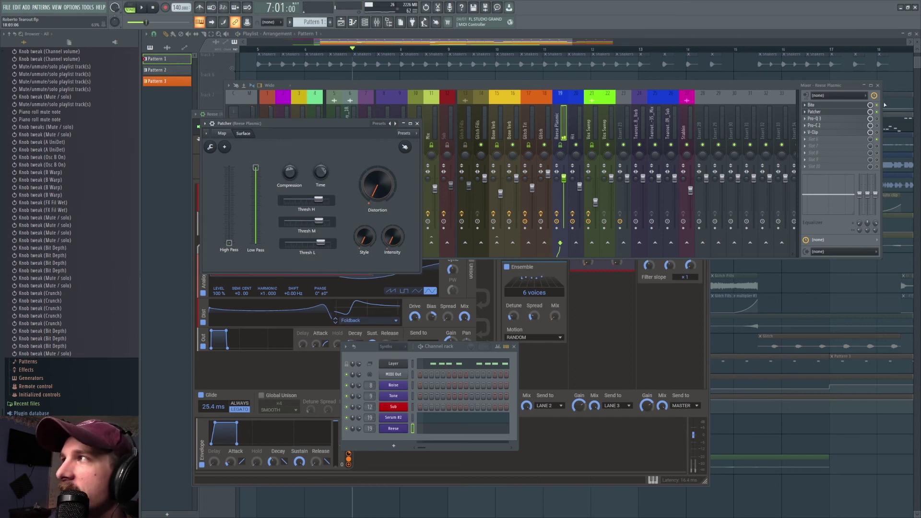
- Open Pro-Q 3 on the Reese Plasmic track, audition the green cut band, and play from 7:01:00
{"action": "left_click", "coordinate": [866, 126]}
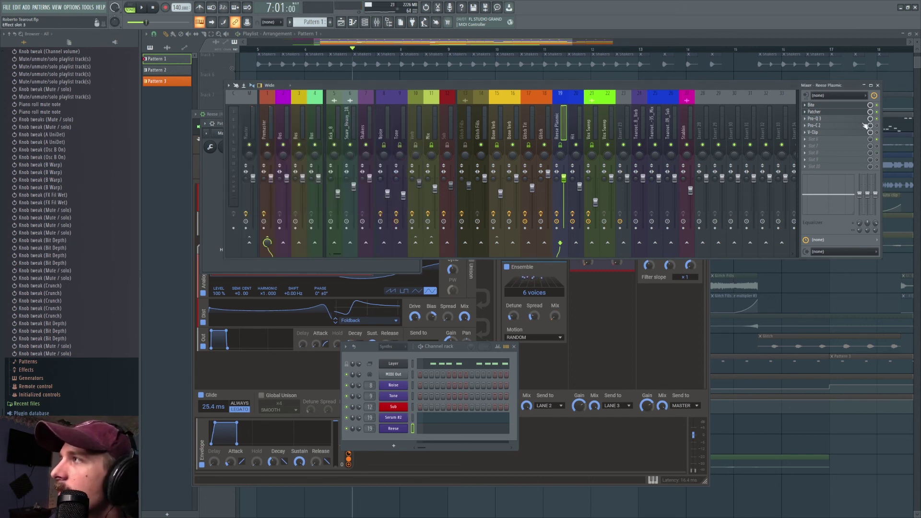
{"action": "left_click", "coordinate": [825, 120]}
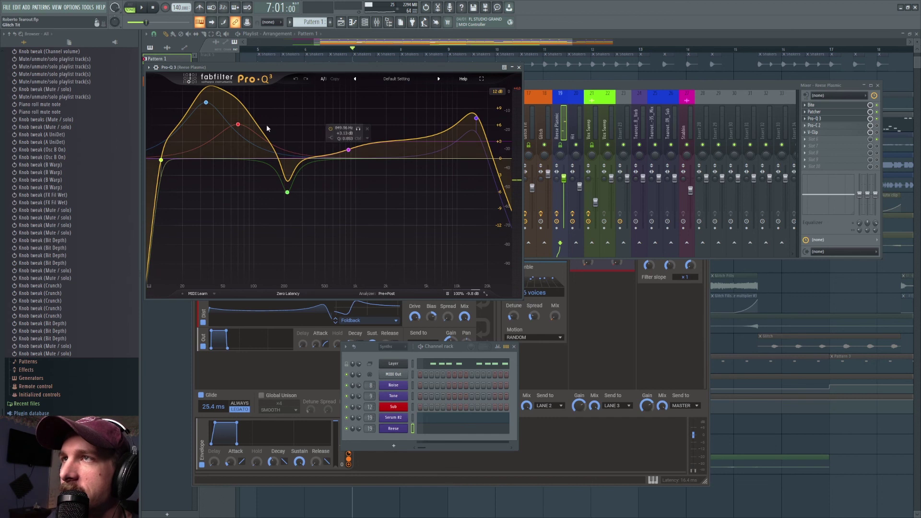
{"action": "key", "text": "space"}
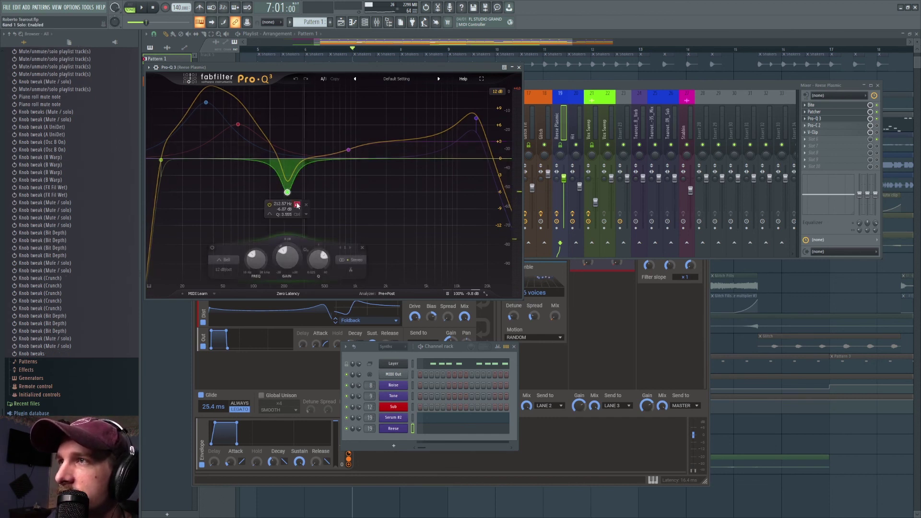
{"action": "key", "text": "space"}
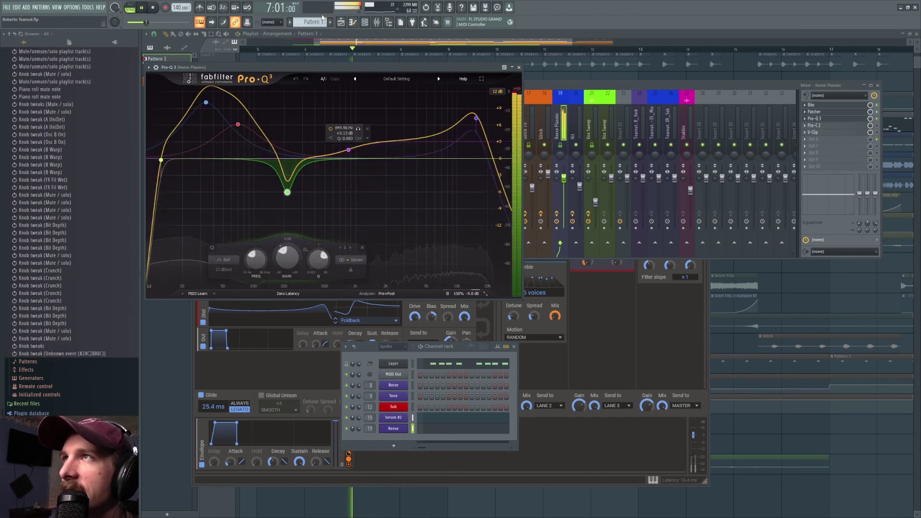
- Open Pro-C 2 and V-Clip on the Reese Plasmic track and examine their compression and clipping settings
{"action": "left_click", "coordinate": [877, 126]}
{"action": "left_click", "coordinate": [849, 125]}
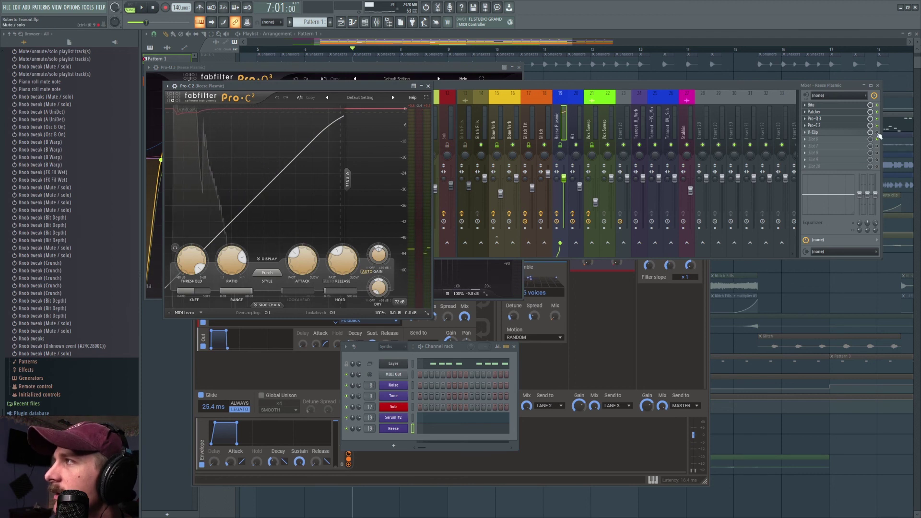
{"action": "left_click", "coordinate": [845, 132]}
{"action": "left_click", "coordinate": [846, 133]}
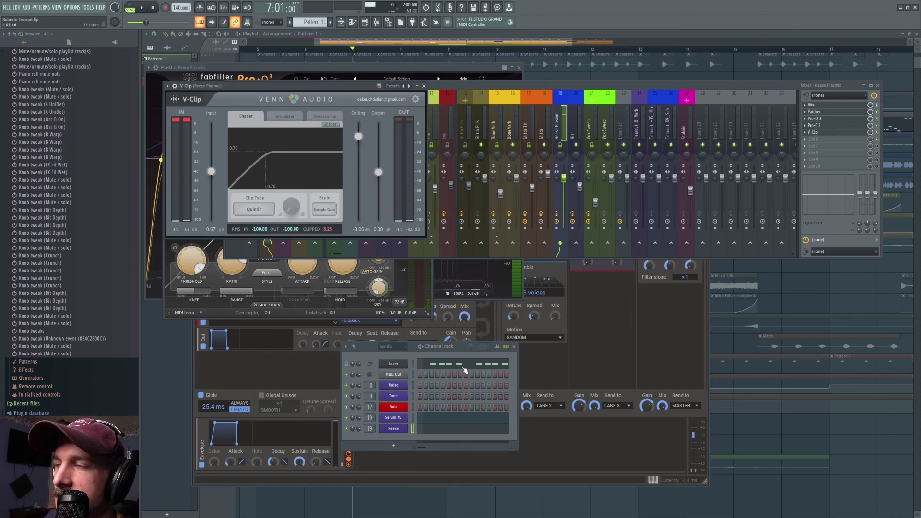
- Close the open windows, isolate Track 15 in the playlist by muting Track 8, and show the Hit mixer track
{"action": "key", "text": "F12"}
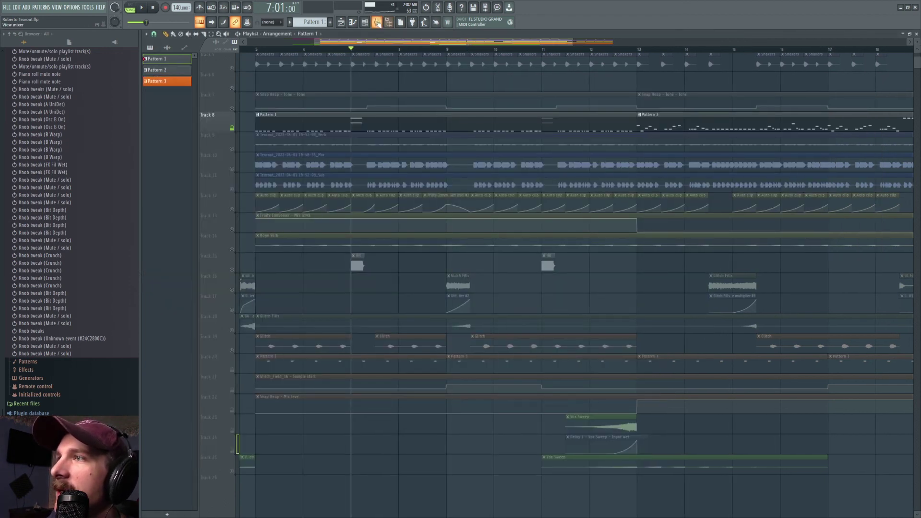
{"action": "left_click", "coordinate": [233, 270]}
{"action": "left_click", "coordinate": [377, 23]}
{"action": "left_click", "coordinate": [377, 23]}
{"action": "left_click", "coordinate": [232, 128]}
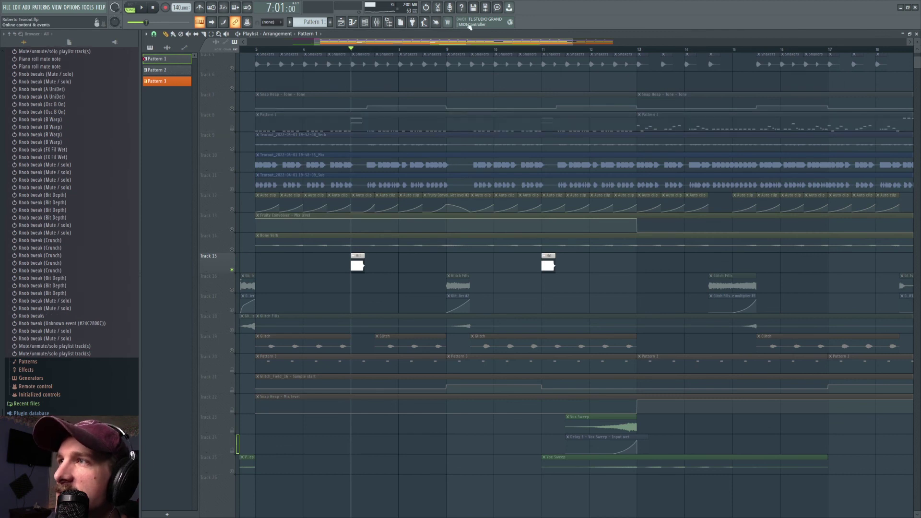
{"action": "left_click", "coordinate": [377, 22]}
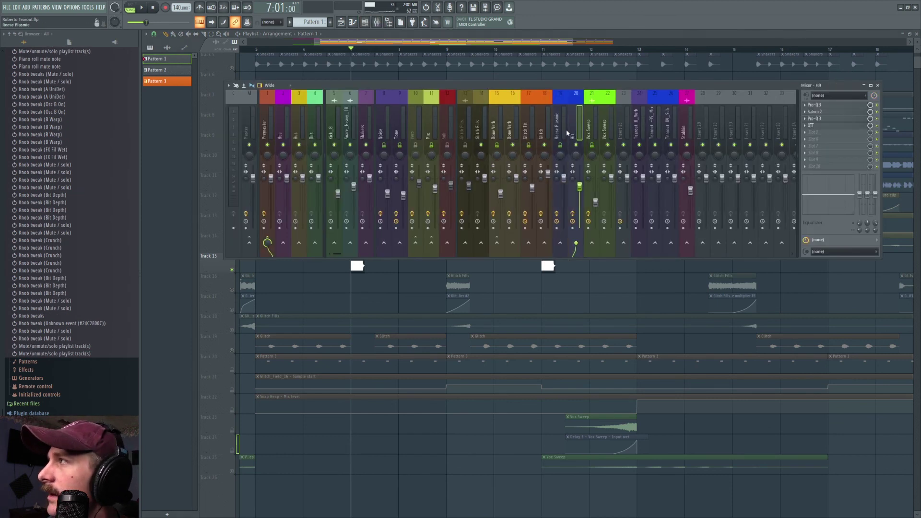
- Open the first Pro-Q 3 on the Hit track, audition its low-cut band, and play from 7:01:00
{"action": "left_click", "coordinate": [823, 104]}
{"action": "mouse_move", "coordinate": [331, 159]}
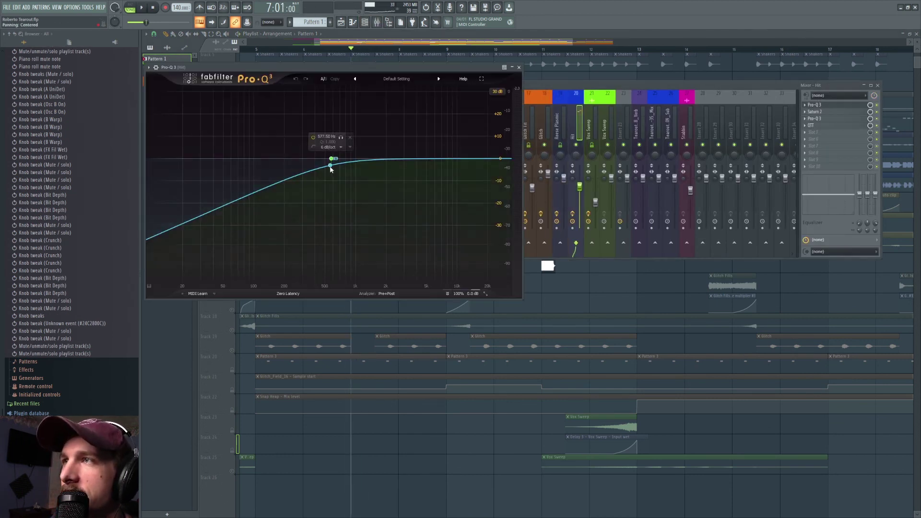
{"action": "left_click", "coordinate": [341, 138]}
{"action": "left_click", "coordinate": [341, 138]}
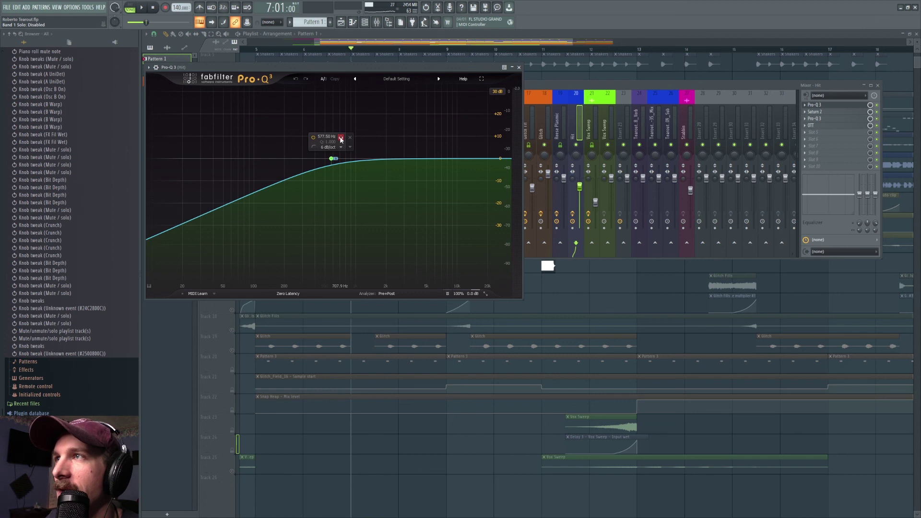
{"action": "key", "text": "space"}
{"action": "key", "text": "space"}
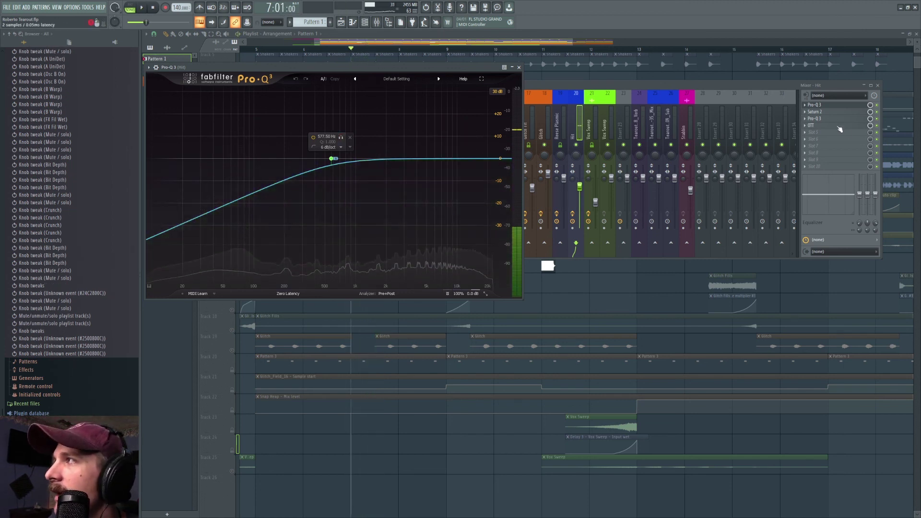
- Play the hit while examining the Hit track's remaining effects: Saturn 2, the second Pro-Q 3 and OTT
{"action": "left_click", "coordinate": [817, 112]}
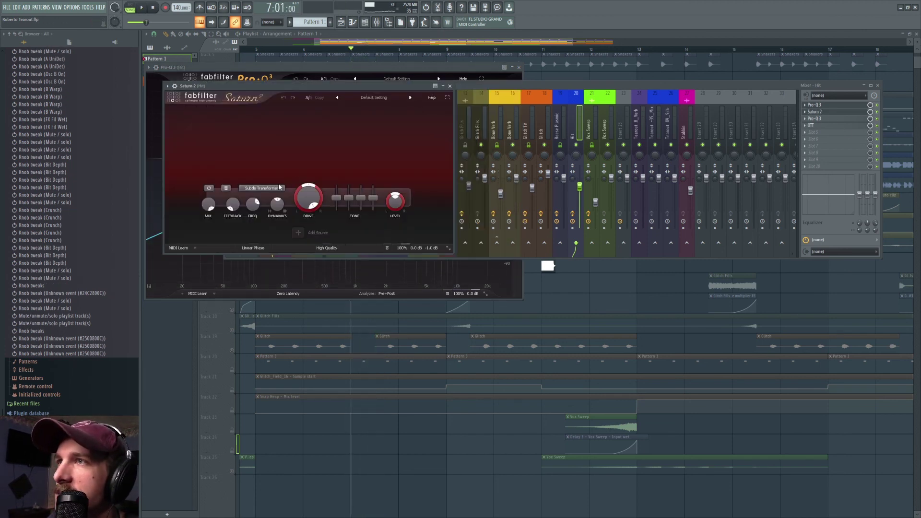
{"action": "key", "text": "space"}
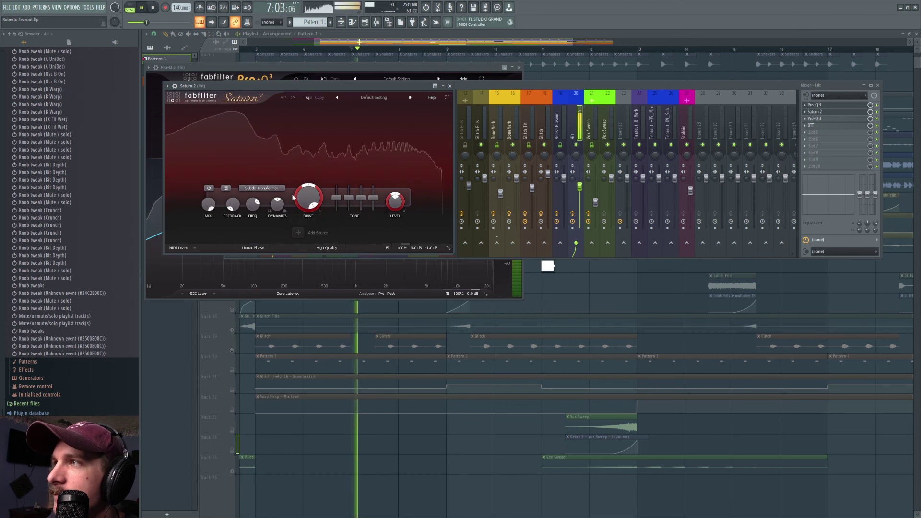
{"action": "left_click", "coordinate": [837, 120]}
{"action": "key", "text": "space"}
{"action": "key", "text": "space"}
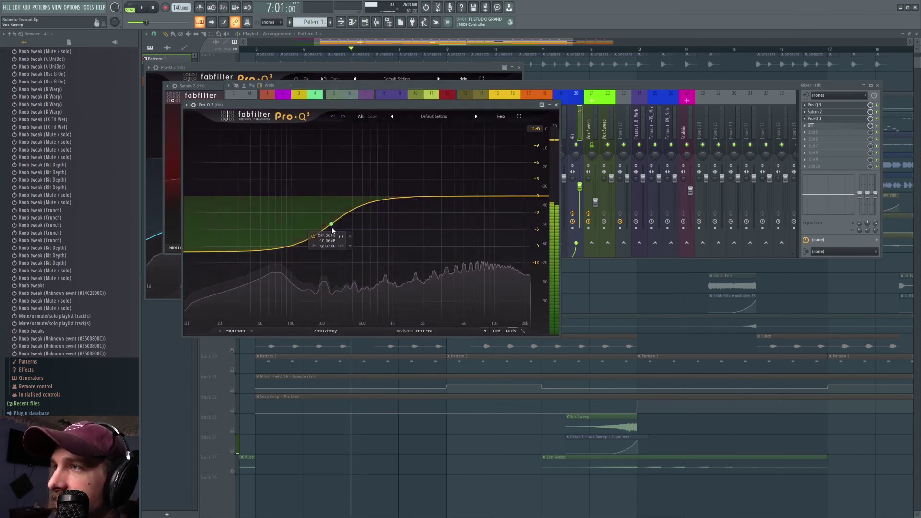
{"action": "left_click", "coordinate": [815, 125]}
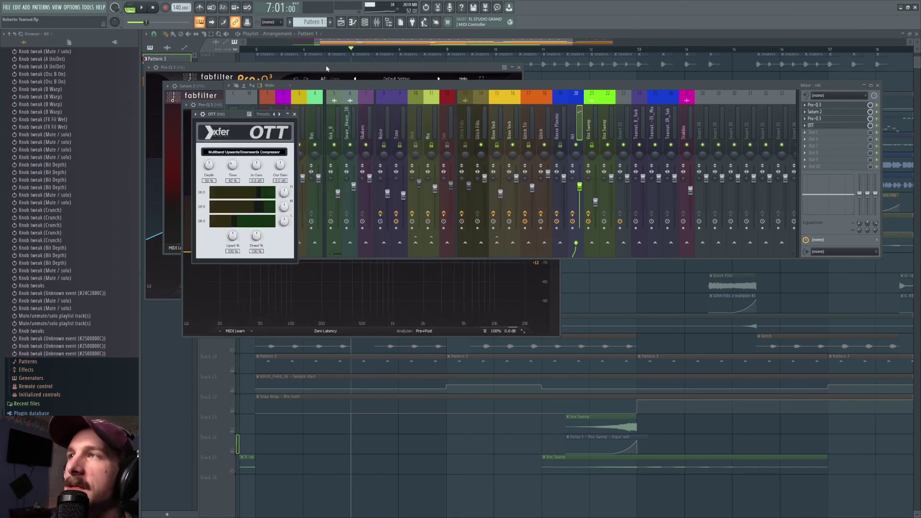
- Return to the playlist and end the isolation of Track 15 so the other tracks are active again
{"action": "left_click", "coordinate": [390, 42]}
{"action": "scroll", "coordinate": [395, 53], "scroll_direction": "down", "scroll_amount": 2}
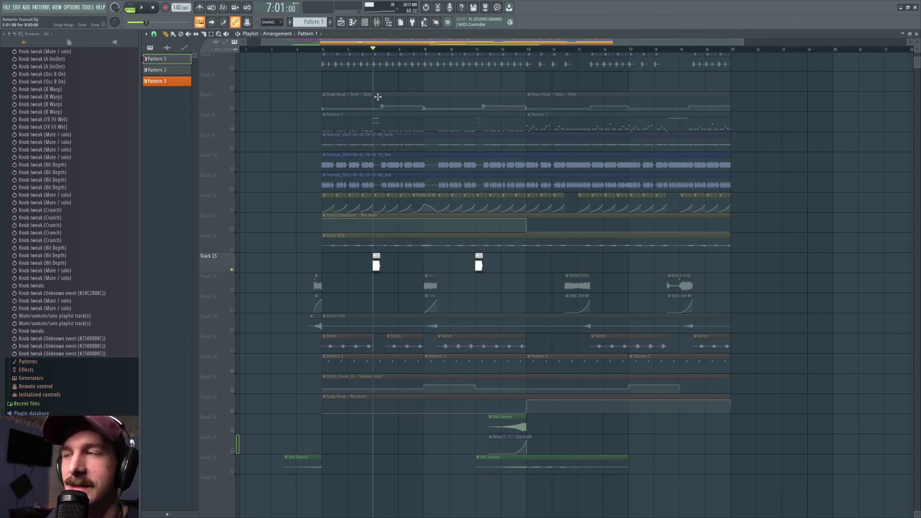
{"action": "left_click", "coordinate": [232, 270], "text": "ctrl"}
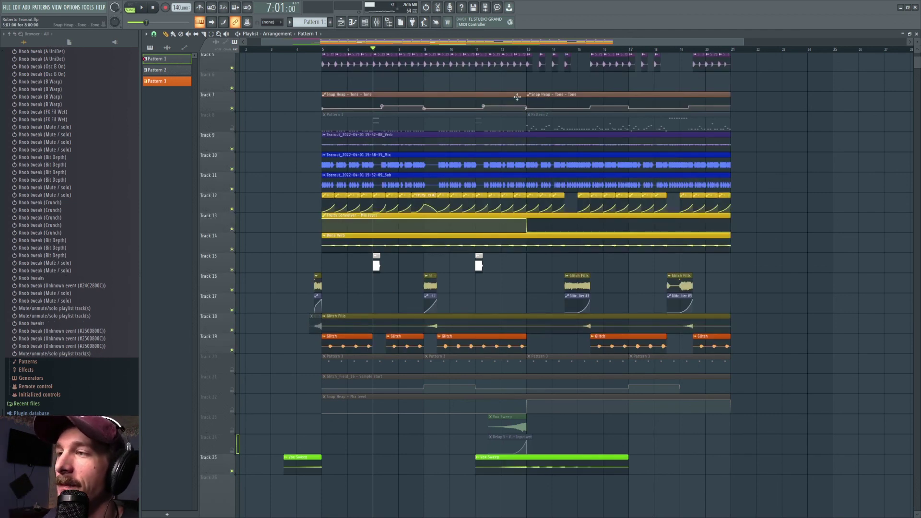
{"action": "scroll", "coordinate": [588, 133], "scroll_direction": "up", "scroll_amount": 2}
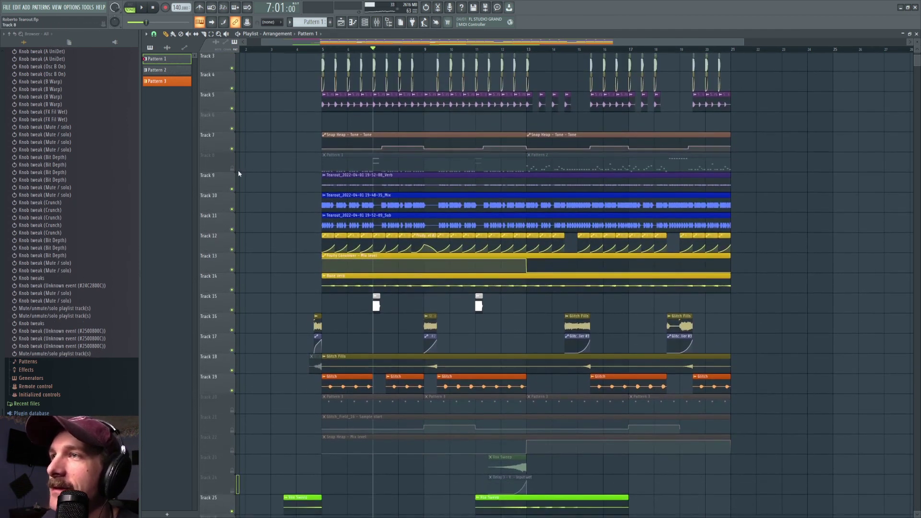